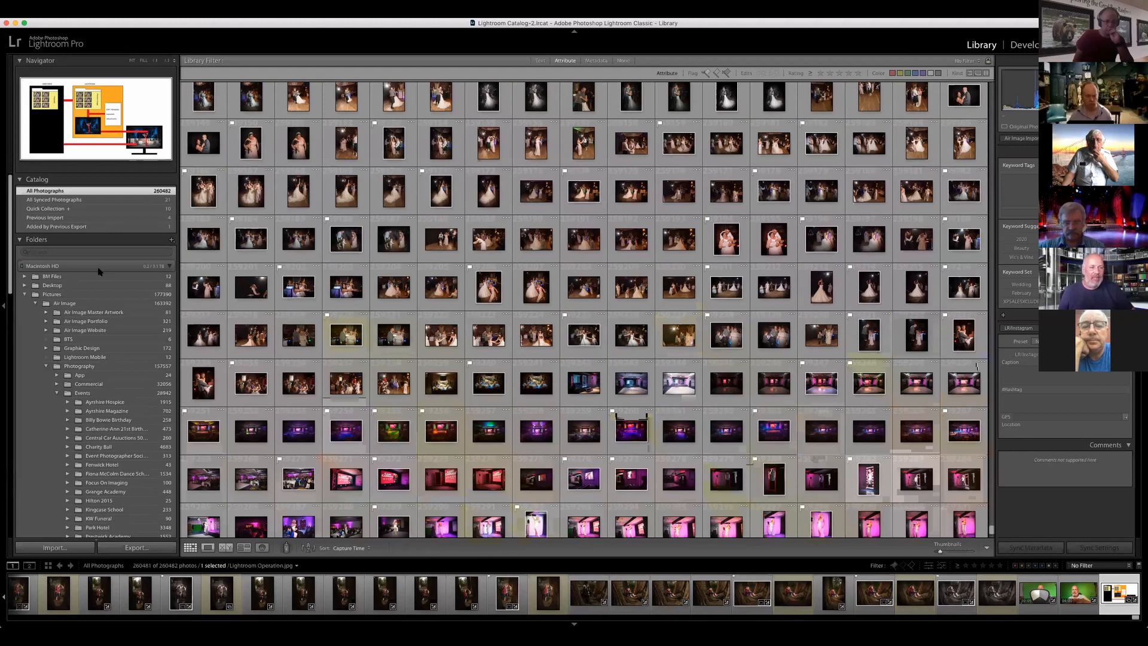
Step: Collapse the Macintosh HD folder tree so the drives and the Collections list are within reach
left_click(99, 269)
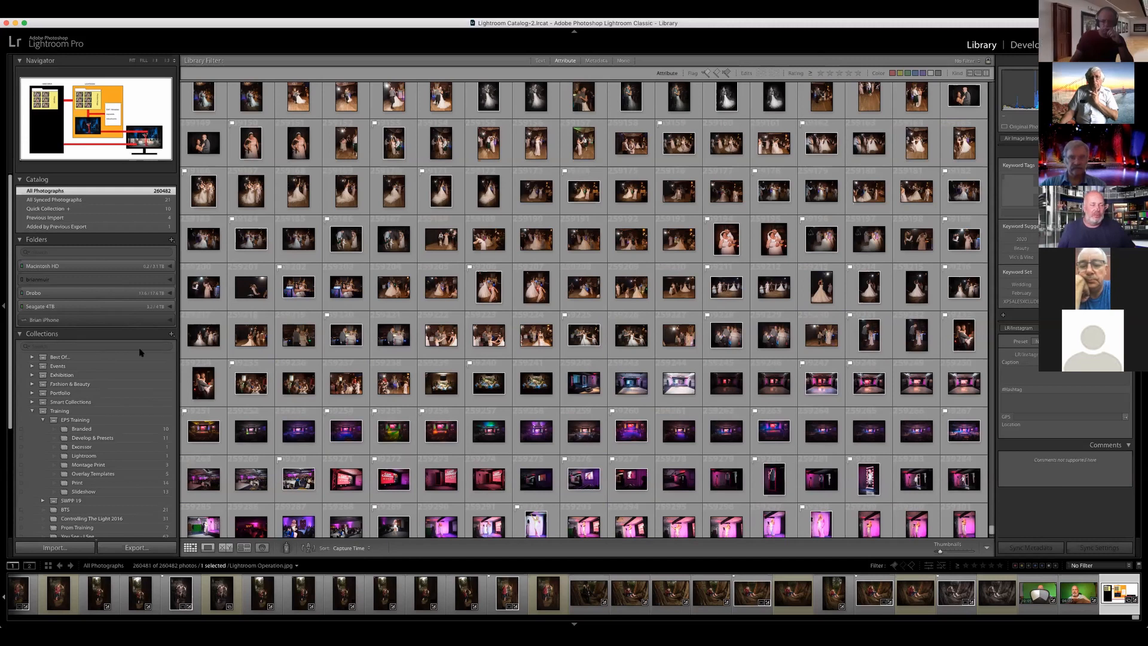
scroll(141, 335, "down", 1)
scroll(141, 353, "down", 3)
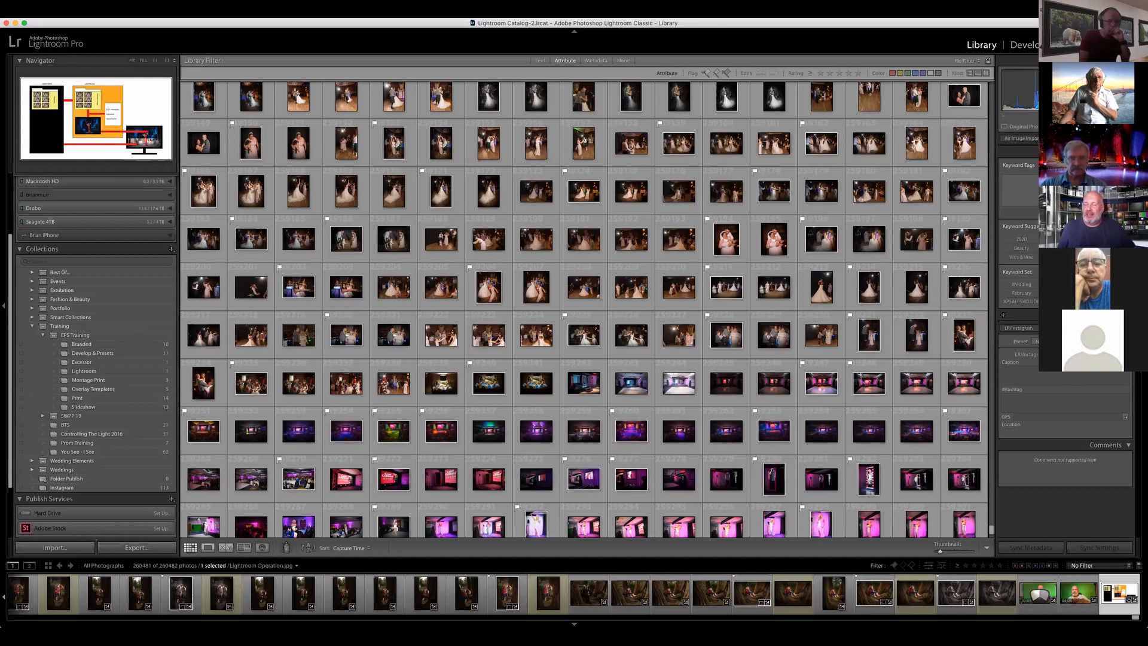
Step: Open the stage photo DSC_9156.JPG, showing a performer in front of the lit bulb frame, in Loupe view
left_click(1021, 190)
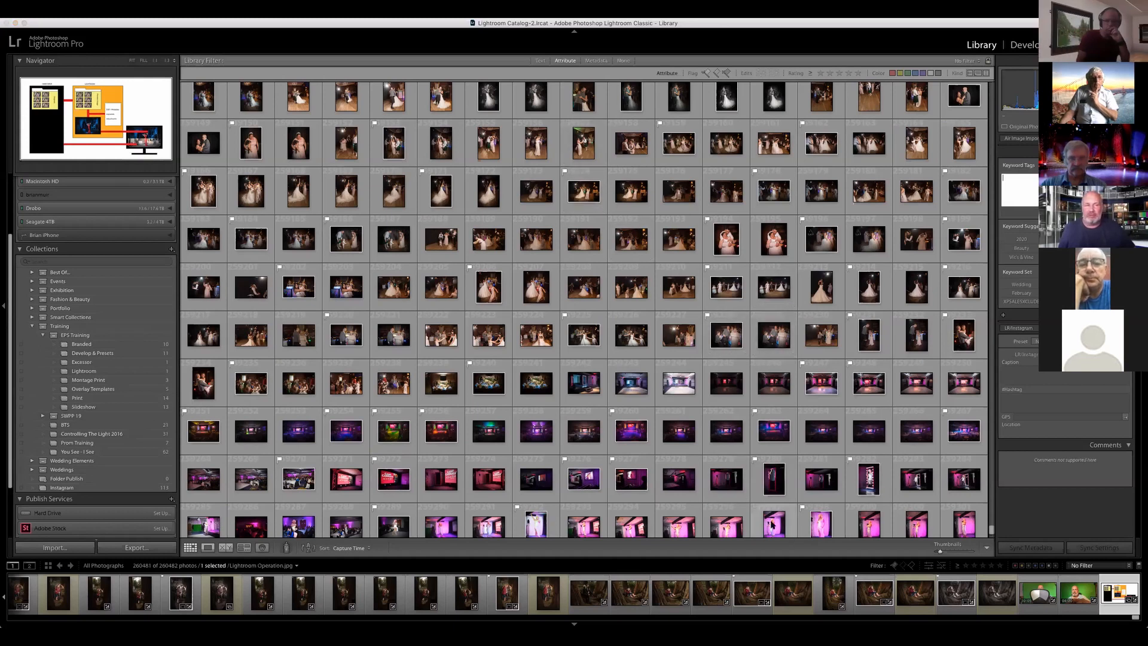
left_click(772, 524)
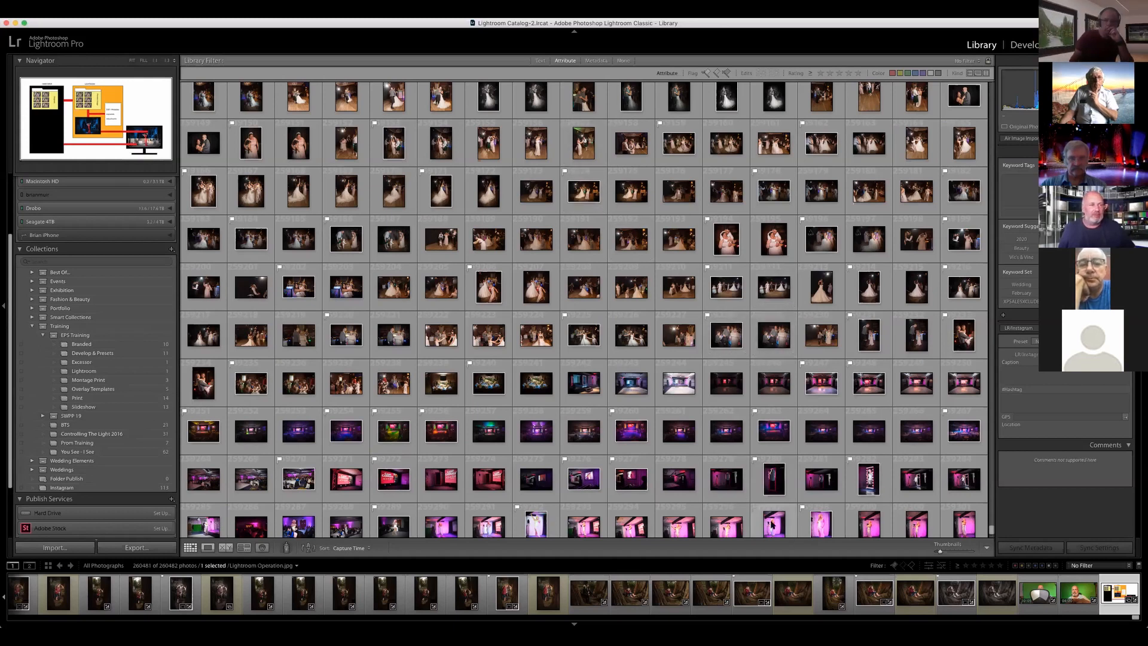
left_click(772, 524)
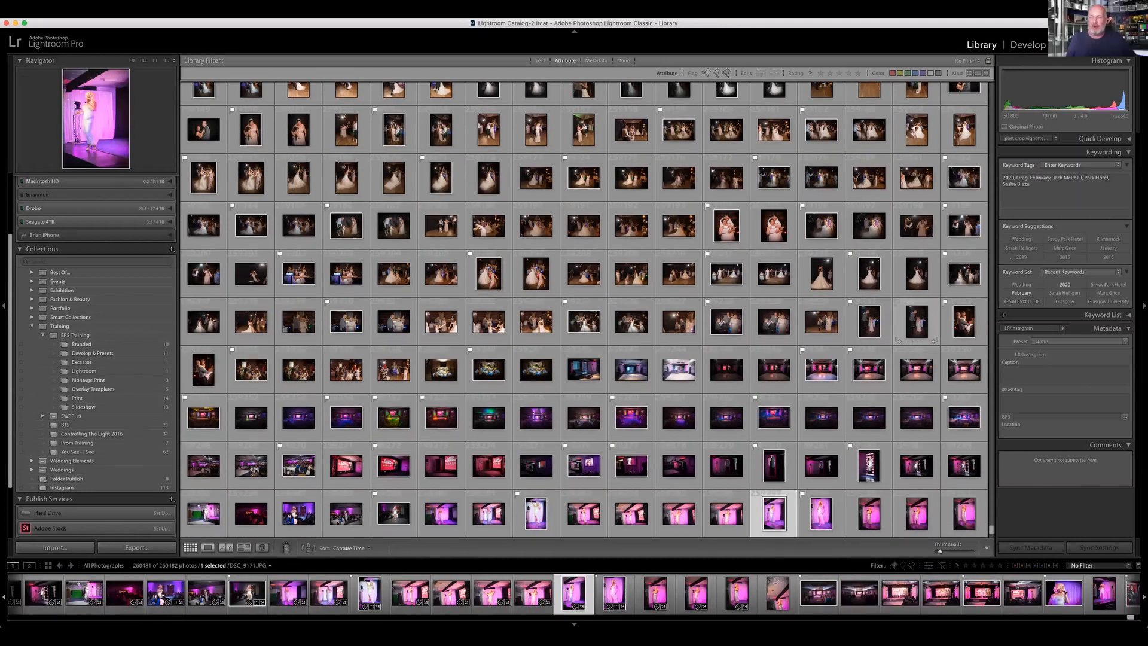
scroll(881, 476, "down", 1)
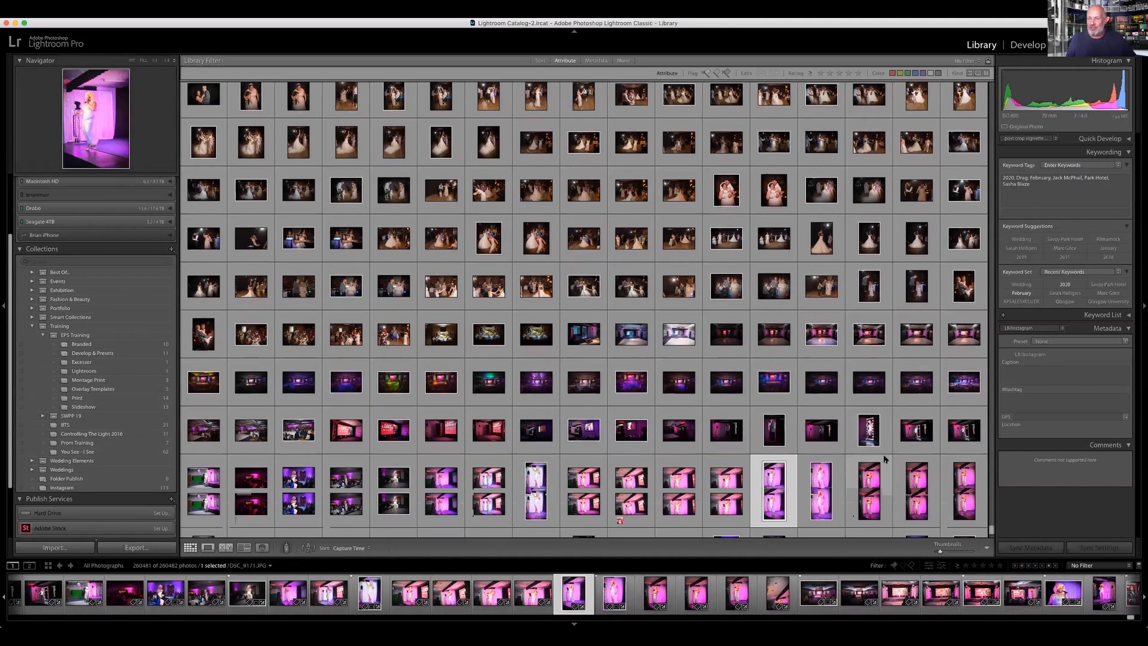
left_click(874, 432)
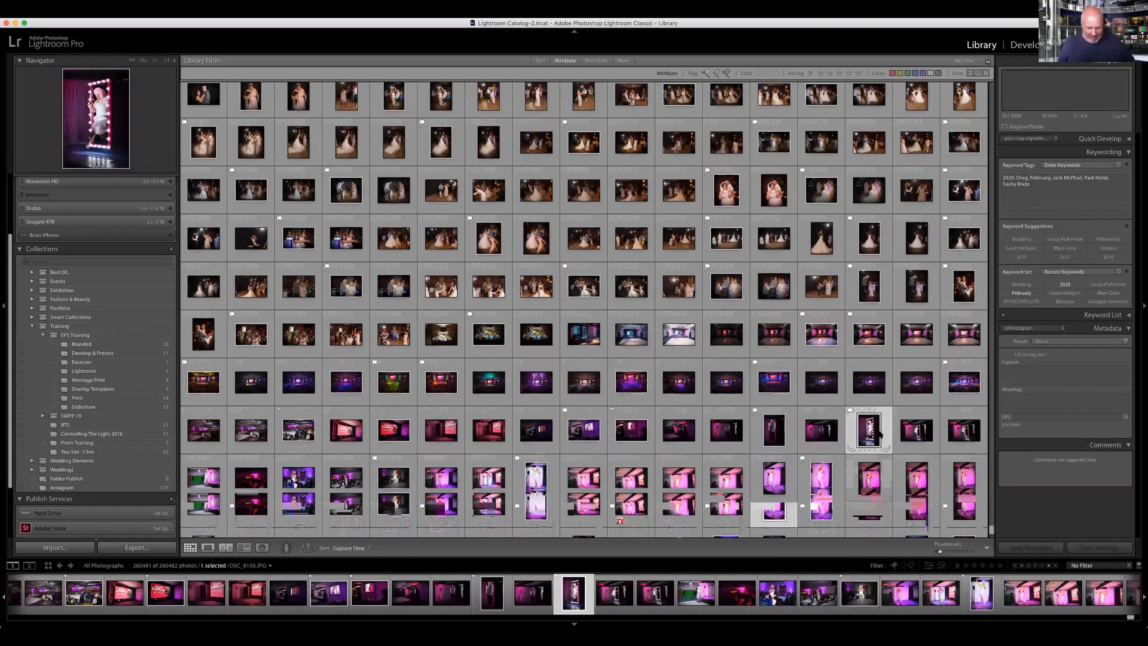
double_click(877, 434)
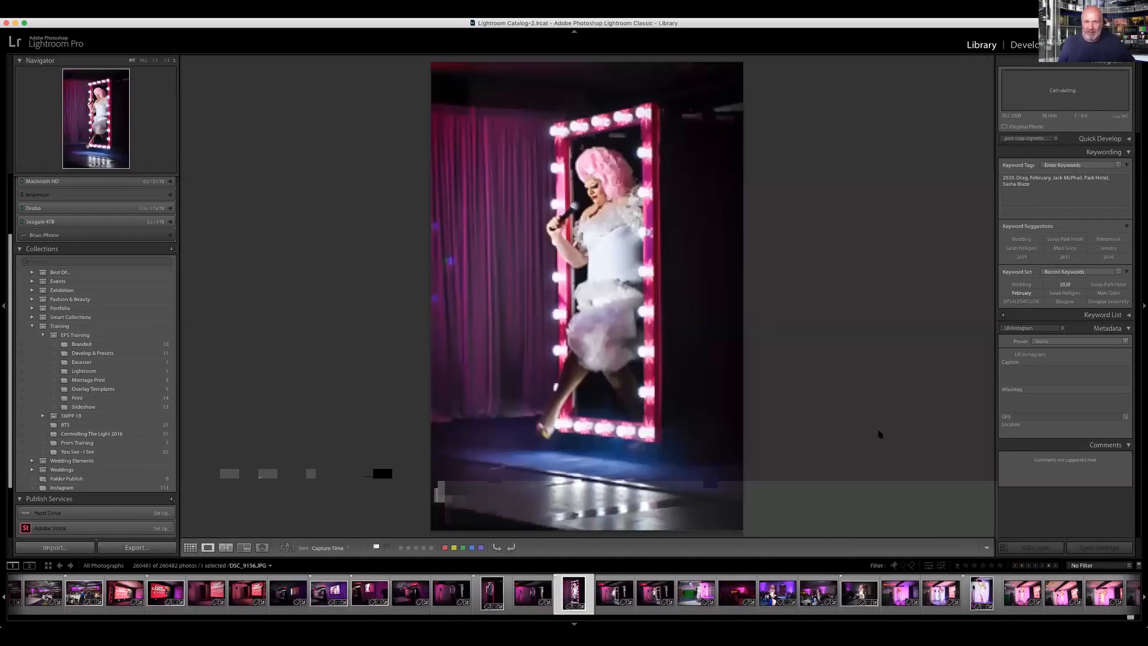
Step: Browse the neighbouring event photos in Loupe view as far as the Camp Carnage stage shot DSC_9147.JPG
left_click(1007, 207)
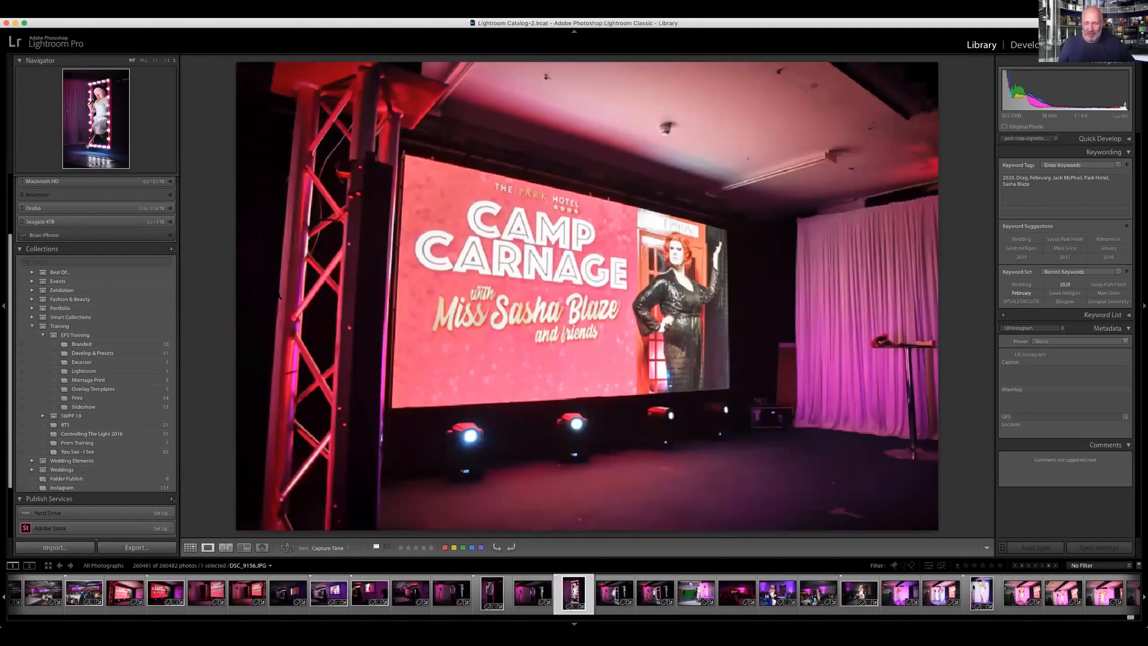
key("Right")
key("Right")
key("Right")
key("Right")
key("Right")
key("Right")
key("Right")
key("Right")
key("Right")
key("Right")
key("Right")
key("Right")
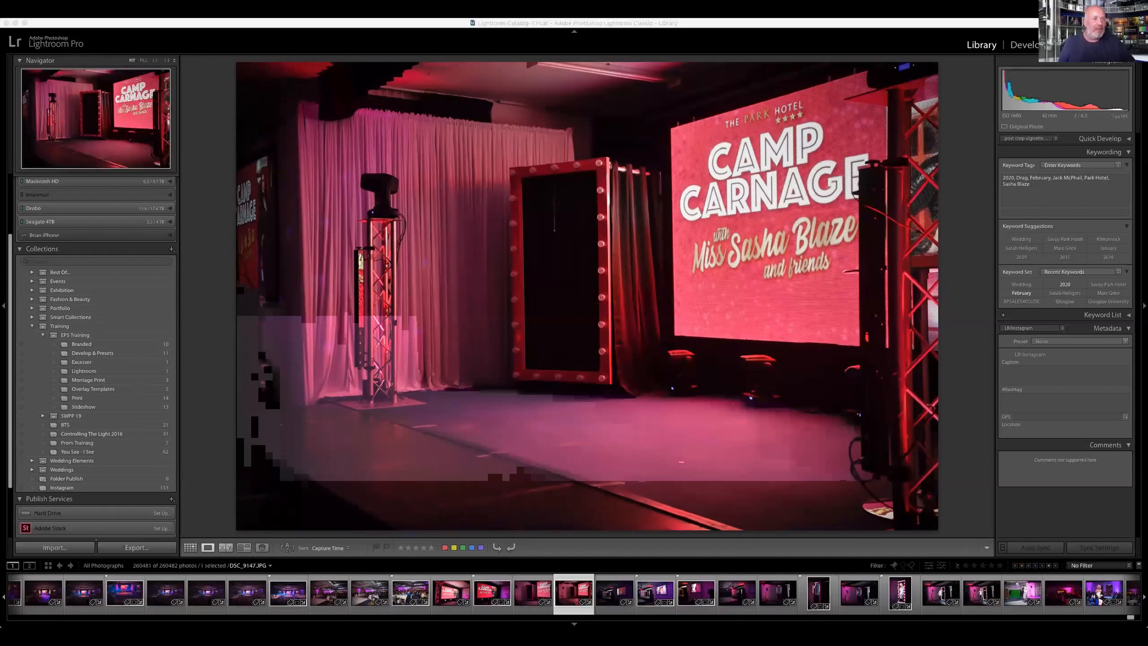
left_click(1008, 58)
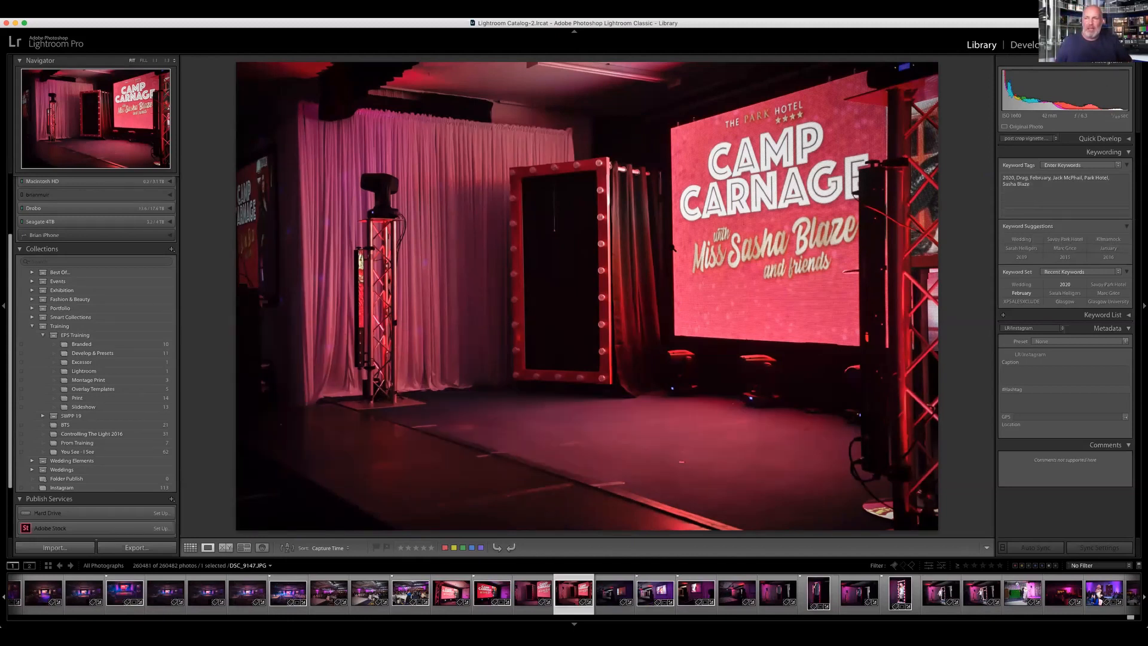
Step: Look through the collections and publish services, and display the diagram in the Lightroom collection under EPS Training
scroll(47, 415, "down", 2)
scroll(45, 413, "down", 2)
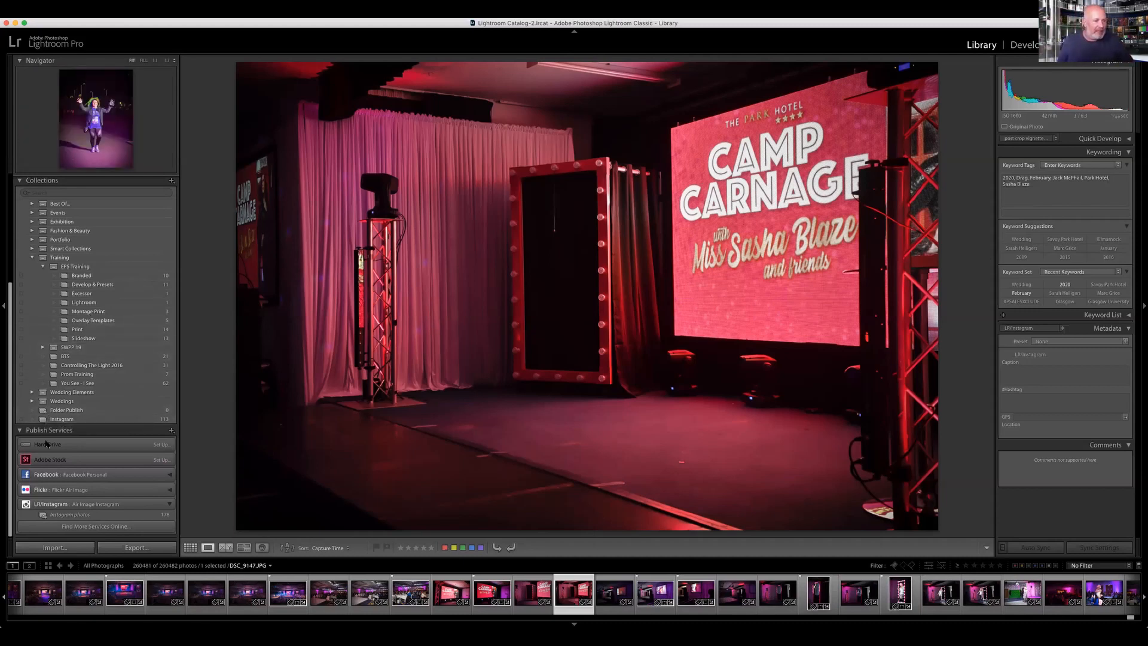
scroll(44, 441, "down", 1)
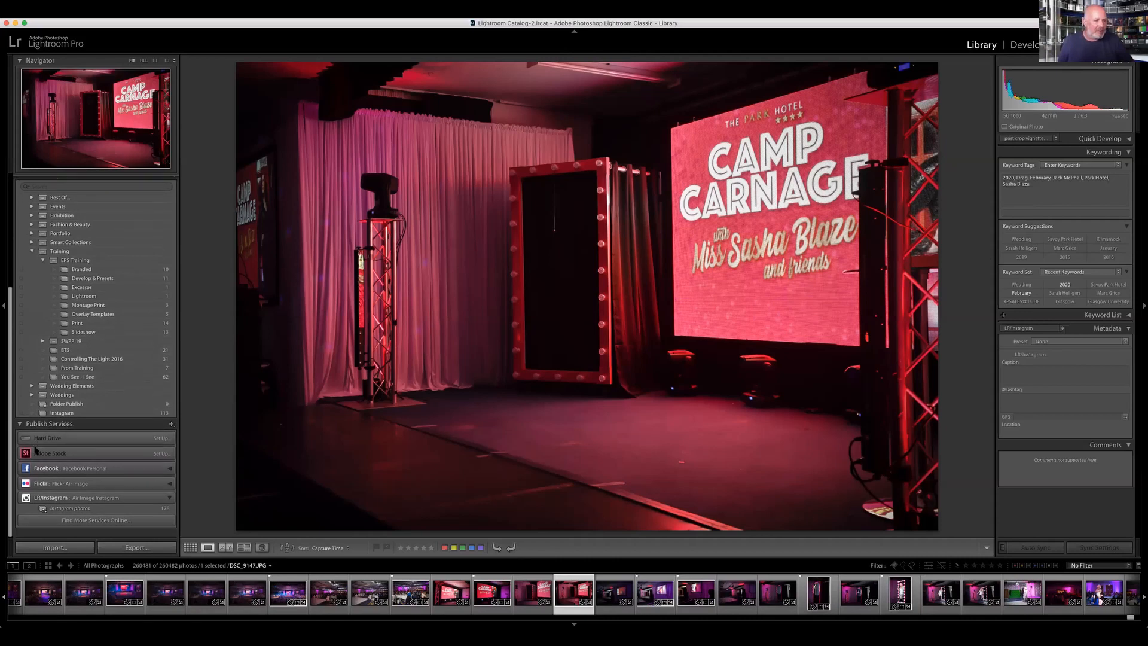
scroll(76, 294, "up", 3)
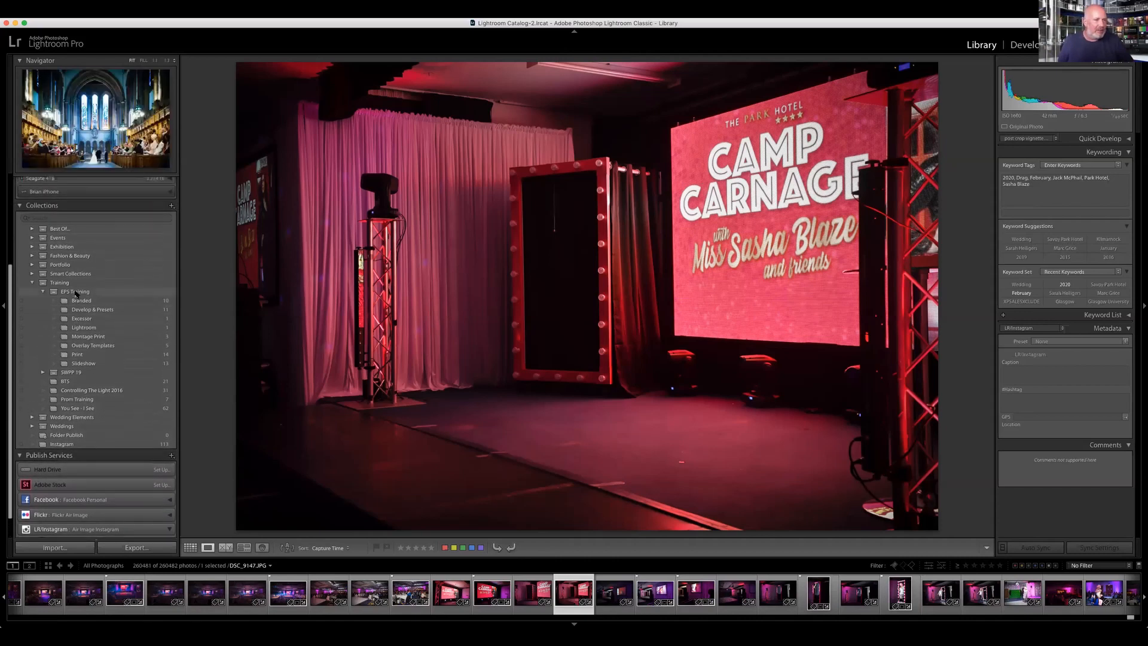
left_click(84, 328)
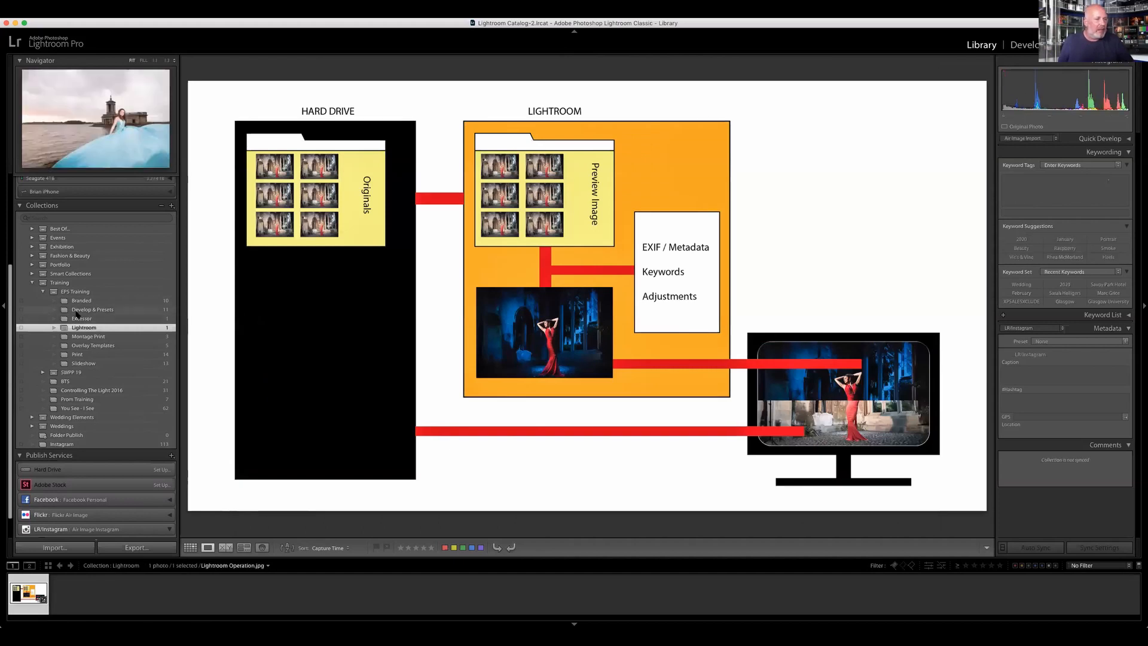
Step: Open the Develop & Presets collection and bring its first photo, DSC_4758.NEF, into the Develop module
left_click(83, 308)
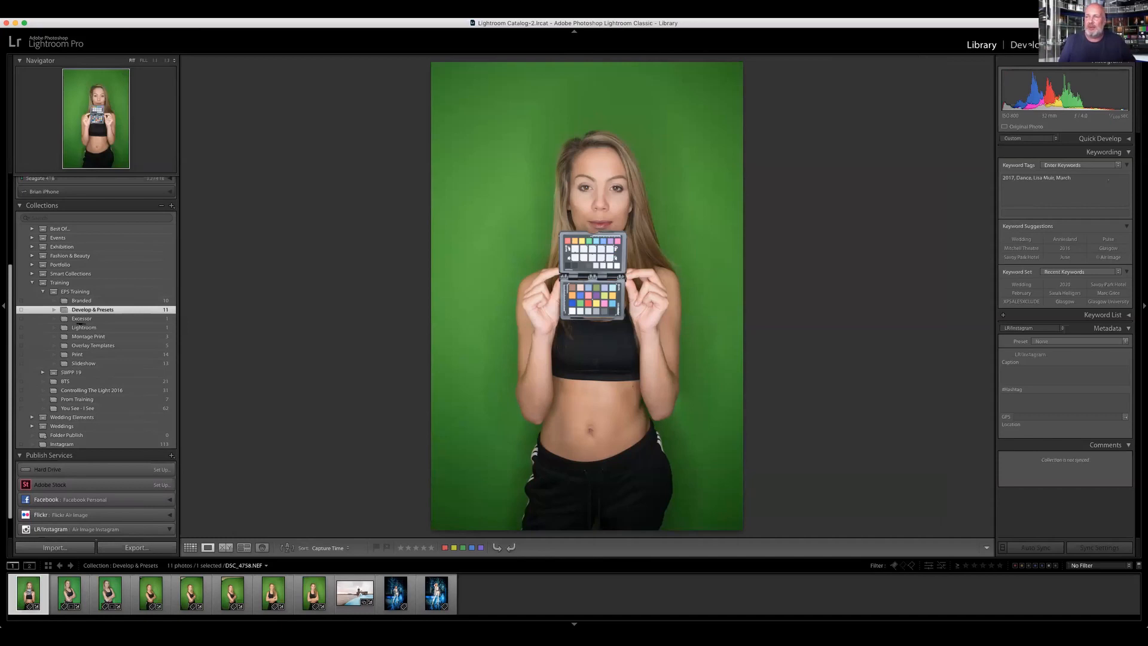
key("d")
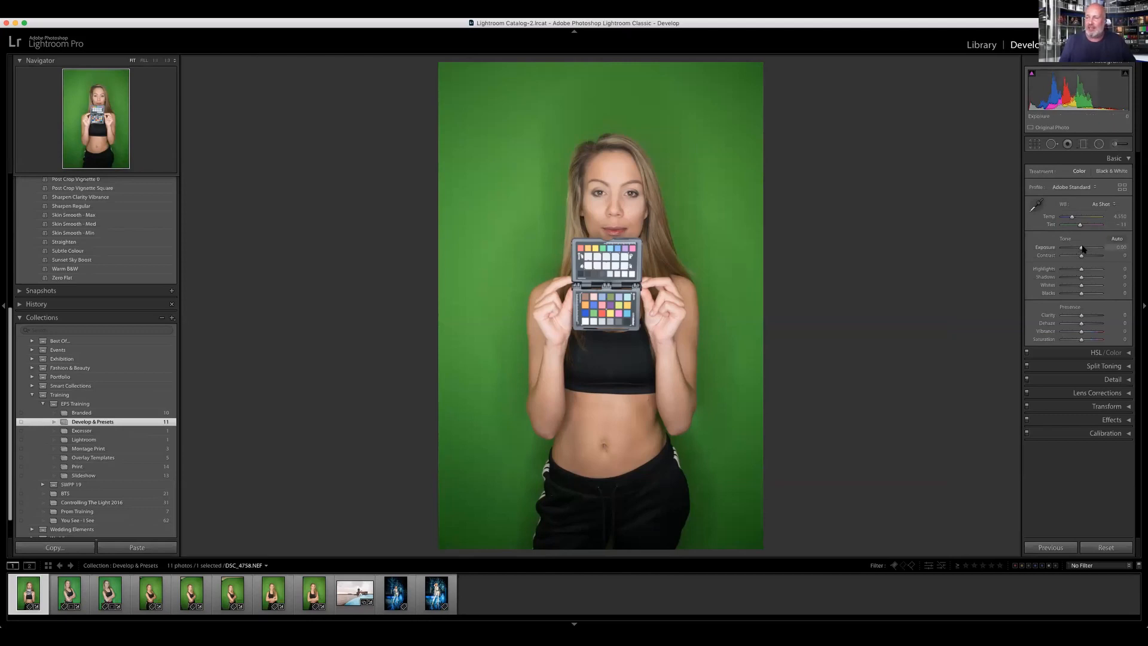
Step: Try exposure −0.50, contrast +38, shadows +93 and blacks −57 on the photo, and reset them with the Zero Flat preset
left_click_drag(1083, 249, 1070, 293)
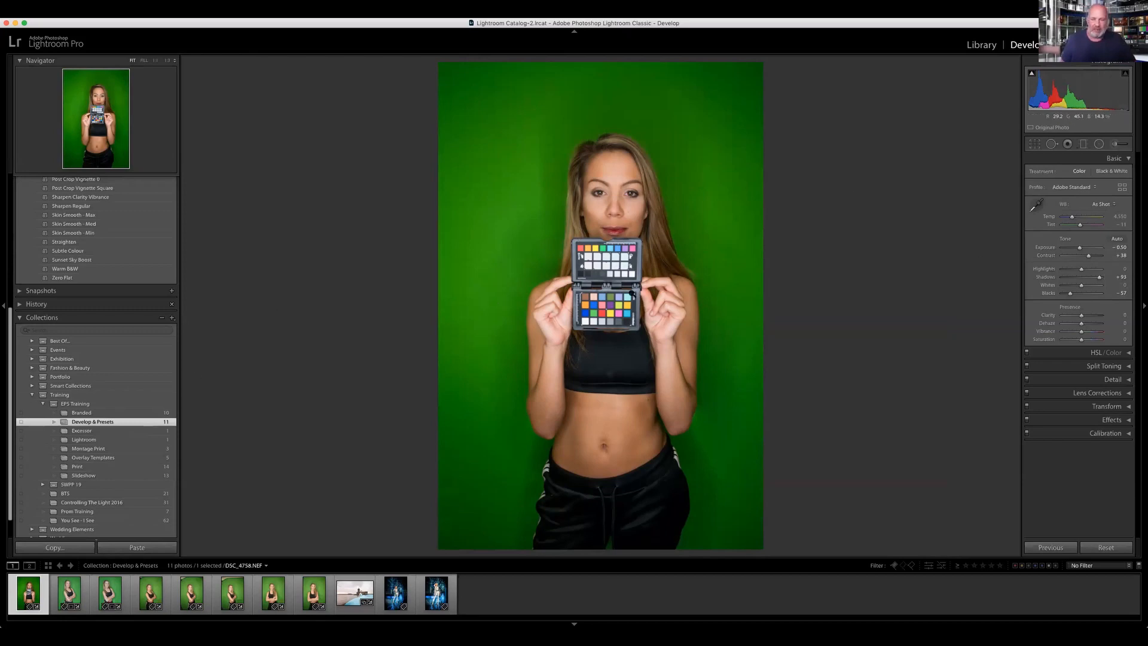
left_click(83, 278)
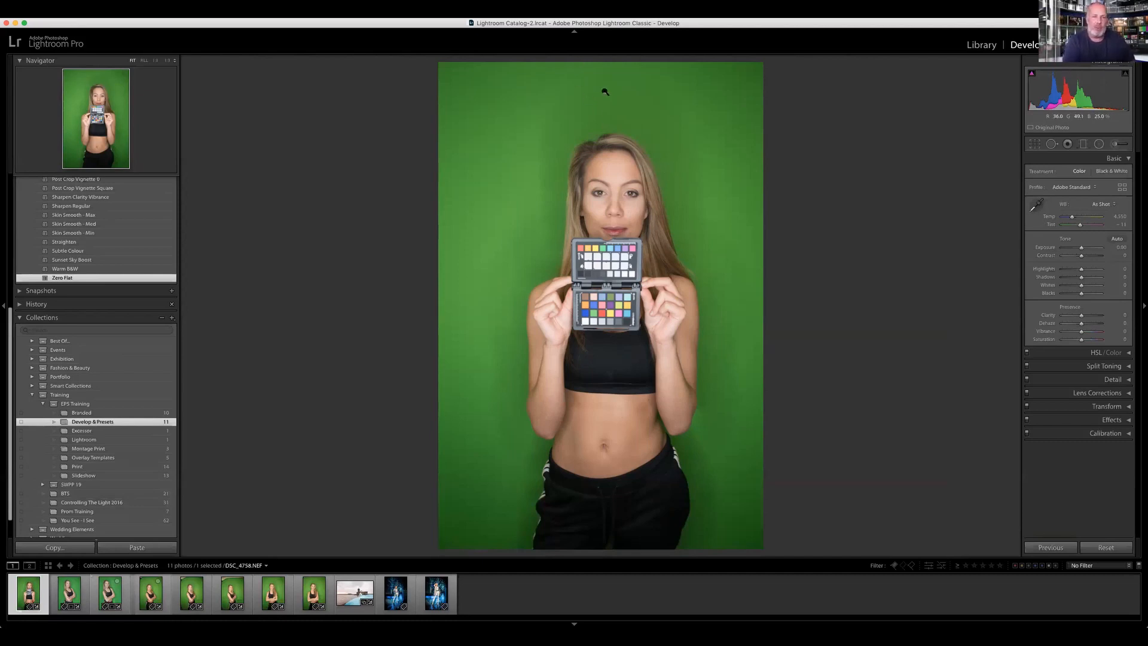
Step: Crop the colour-checker photo slightly tighter from the top at its original aspect and reposition the image within the frame
key("r")
left_click_drag(601, 60, 603, 76)
left_click_drag(602, 134, 591, 133)
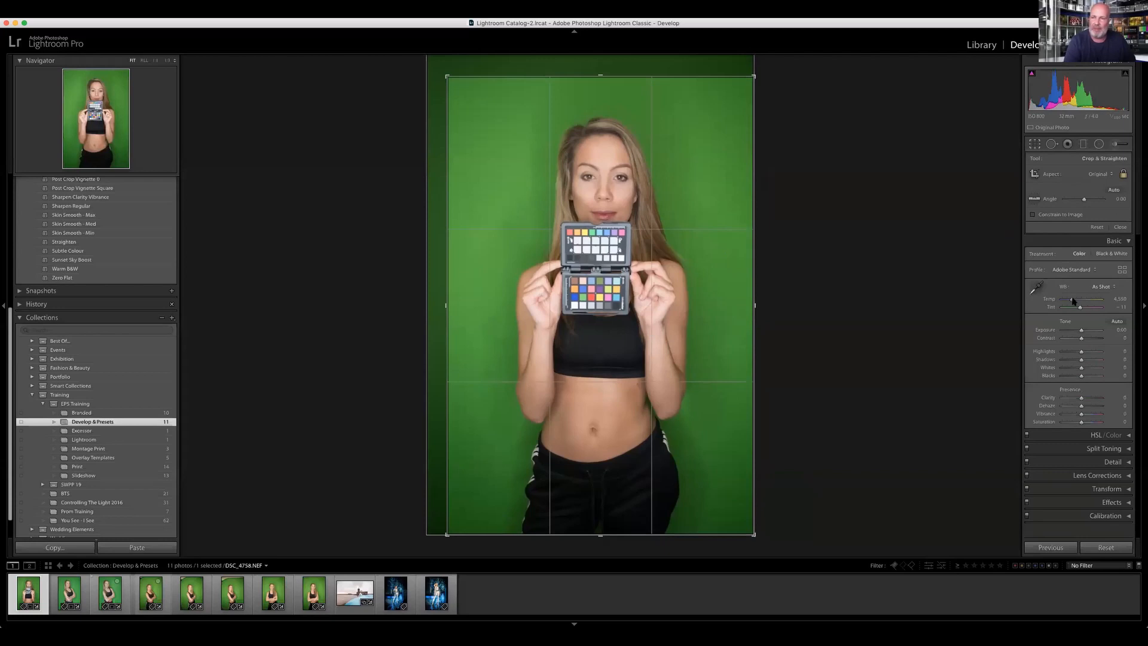
Step: Set the white balance from a light neutral patch on the colour checker and raise contrast to +22
left_click(1036, 289)
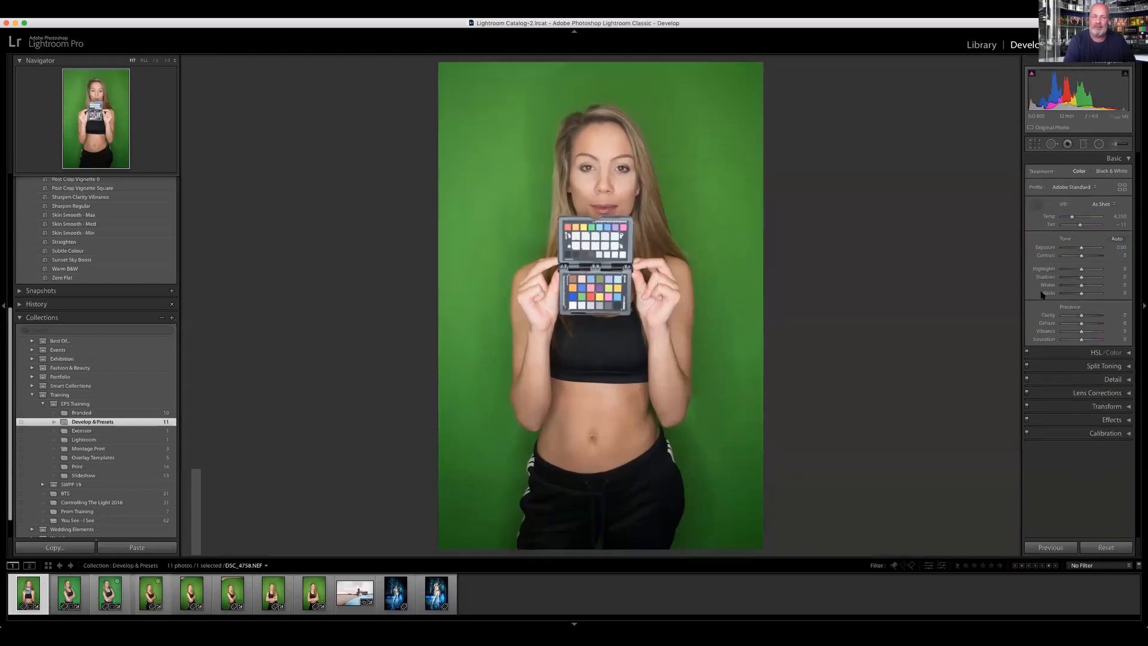
left_click(578, 234)
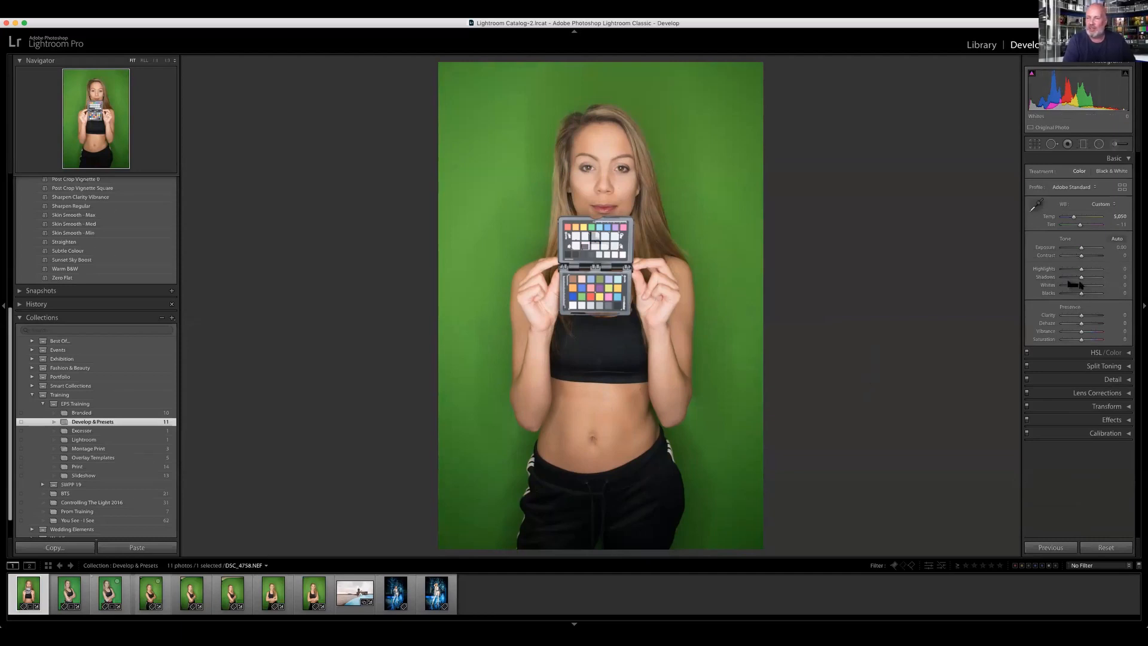
left_click_drag(1081, 255, 1086, 256)
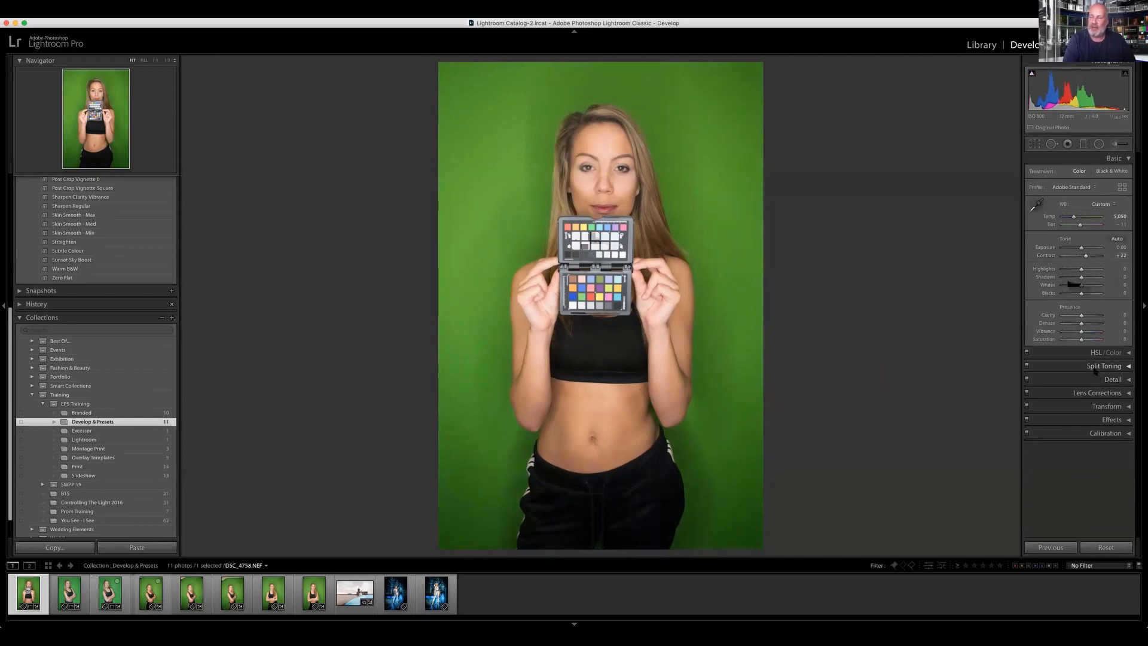
Step: In the HSL adjustments, set green saturation to +87 and green luminance to +57
left_click(1081, 352)
scroll(1097, 389, "down", 2)
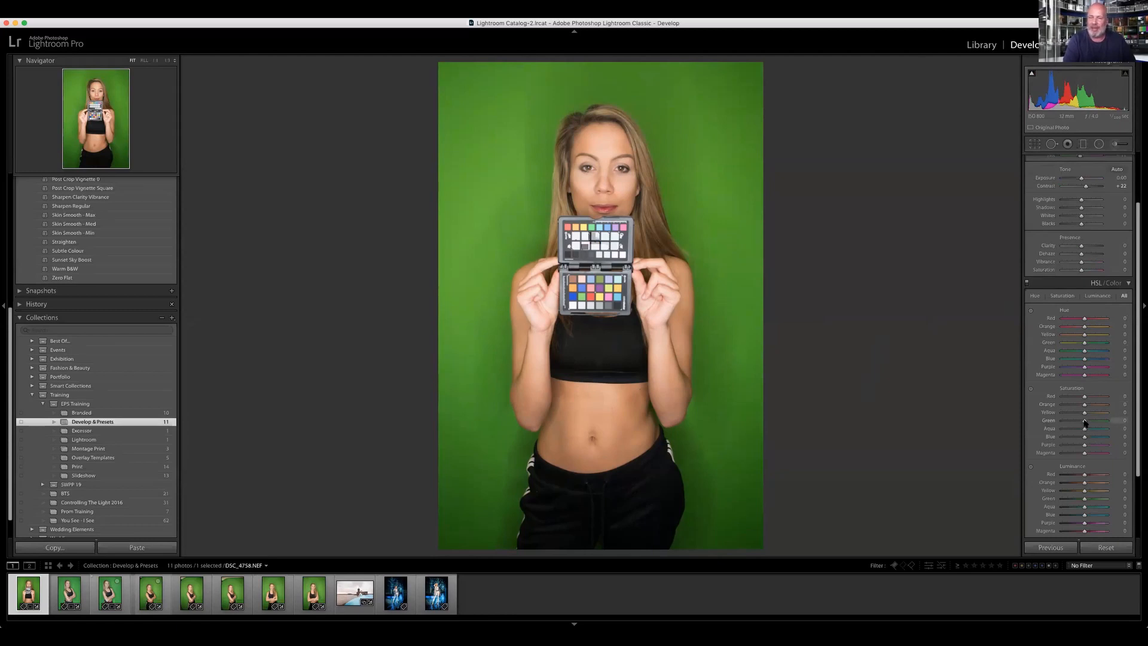
left_click_drag(1104, 416, 1104, 422)
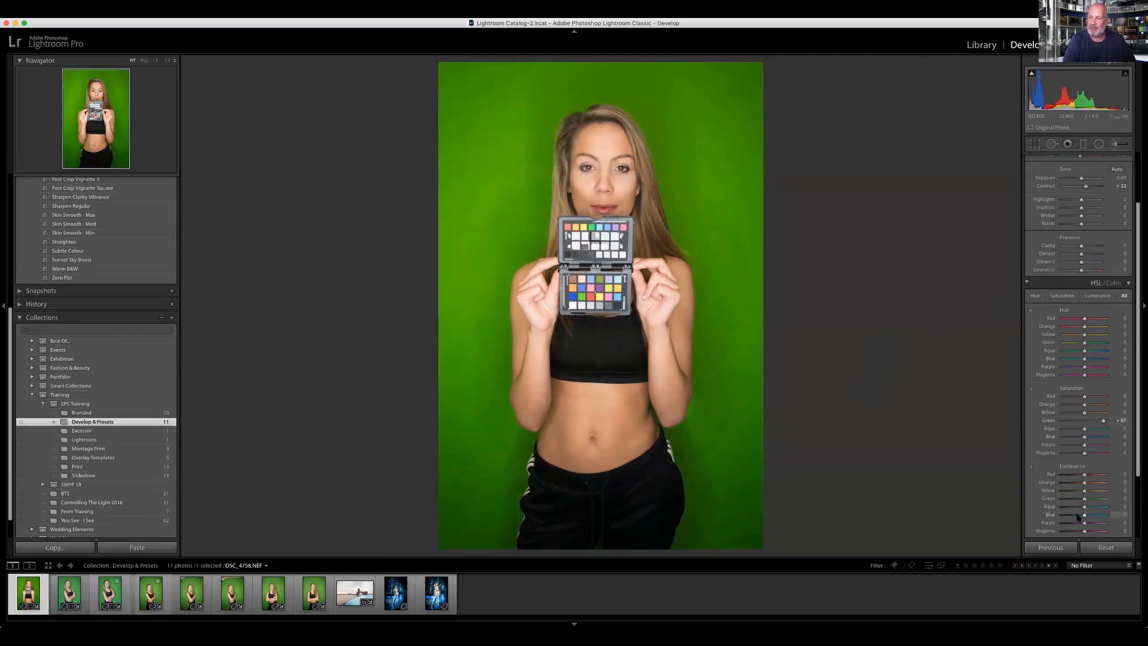
left_click_drag(1088, 501, 1097, 497)
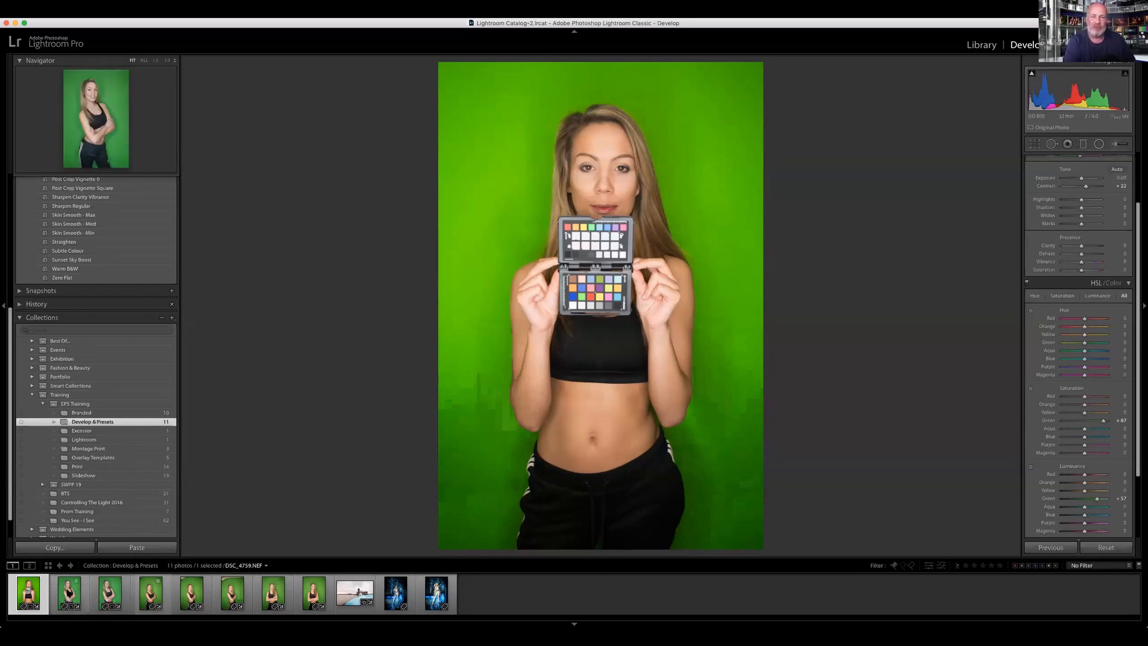
Step: Apply the previous photo's settings to the second photo, DSC_4759.NEF, and crop it tighter from the top
left_click(69, 592)
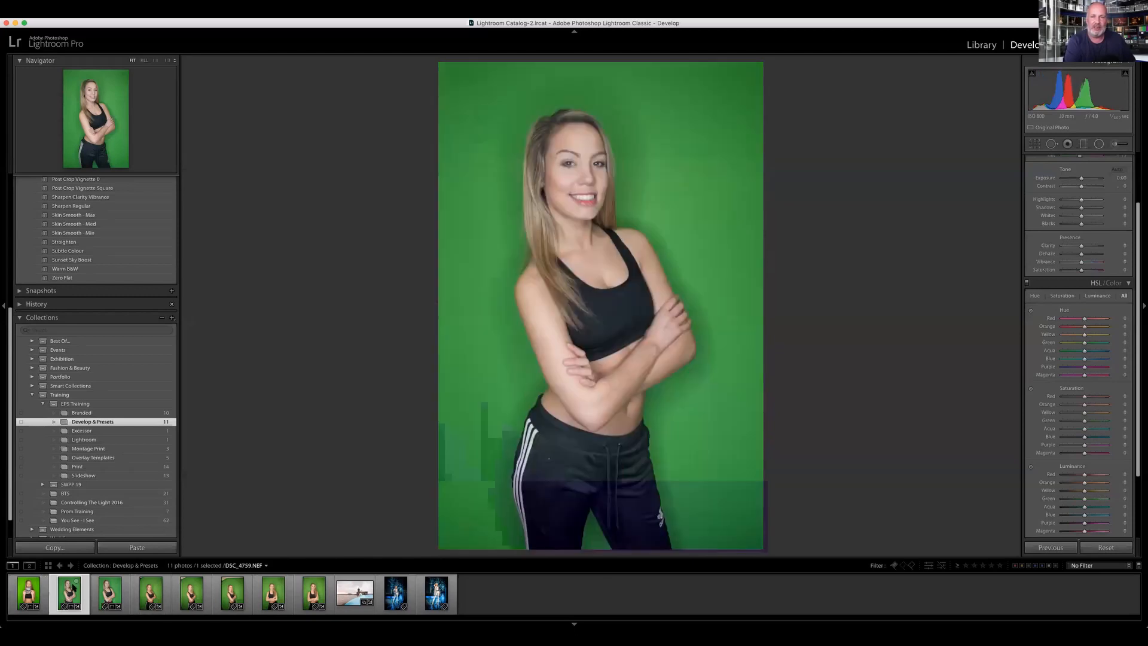
left_click(1056, 549)
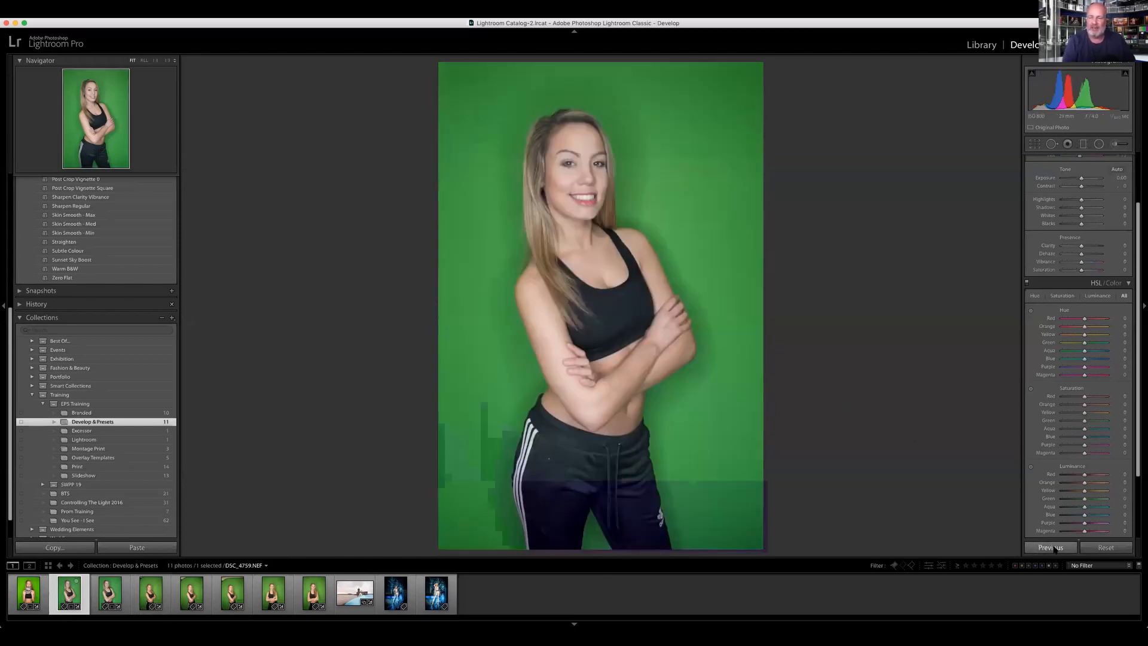
left_click(1053, 549)
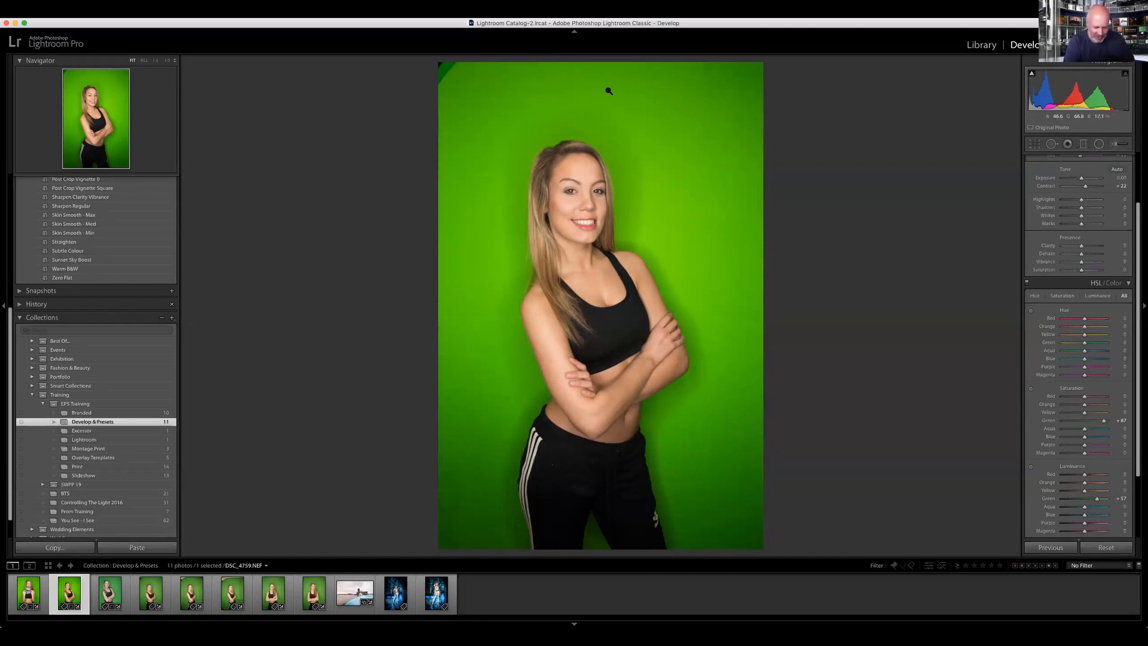
key("r")
left_click_drag(602, 73, 601, 93)
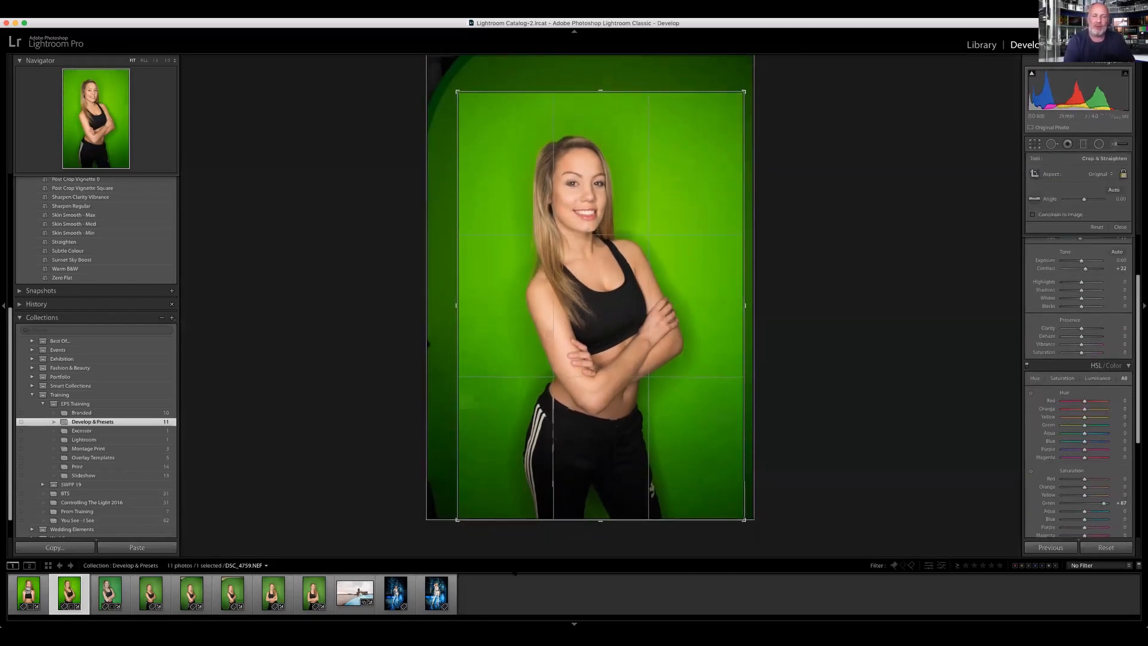
Step: Apply the previous photo's crop and develop settings to the third photo, DSC_4760.NEF
left_click(108, 593)
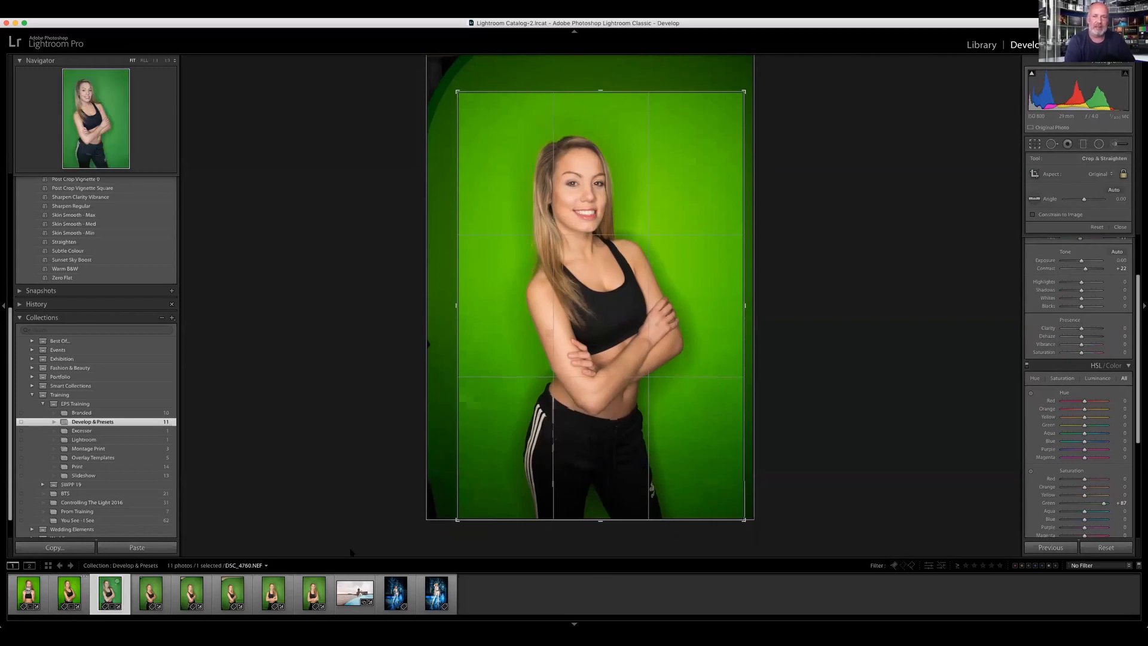
left_click(1061, 546)
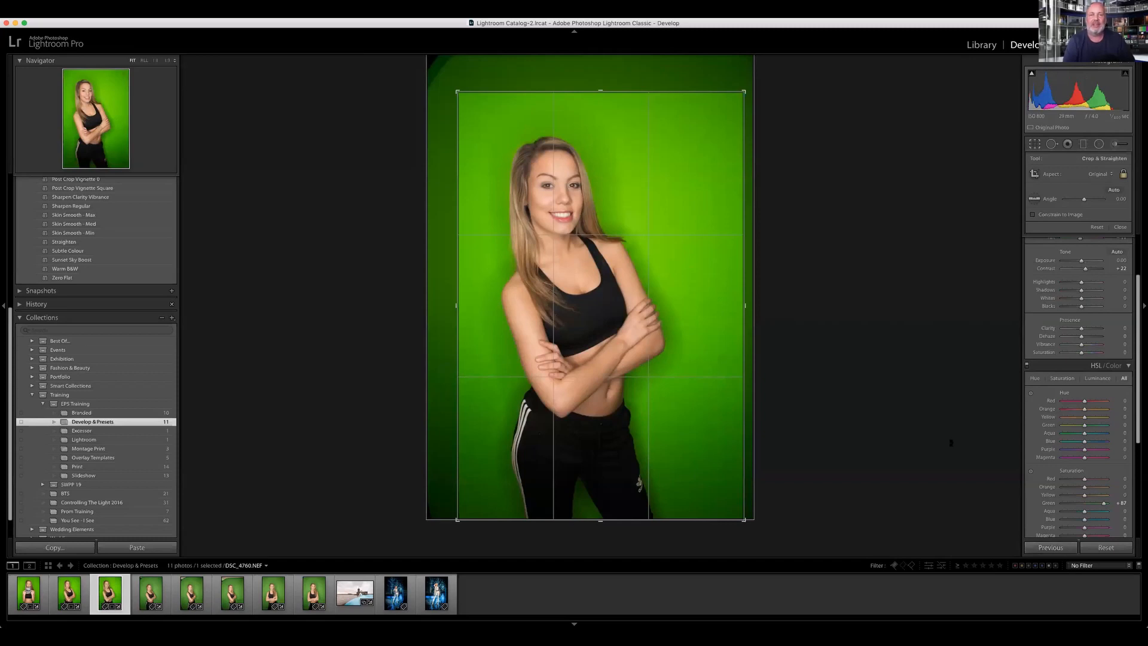
Step: Select the five remaining green-screen photos and, with Auto Sync, crop them tighter from the top and set exposure to −0.80
left_click(144, 598)
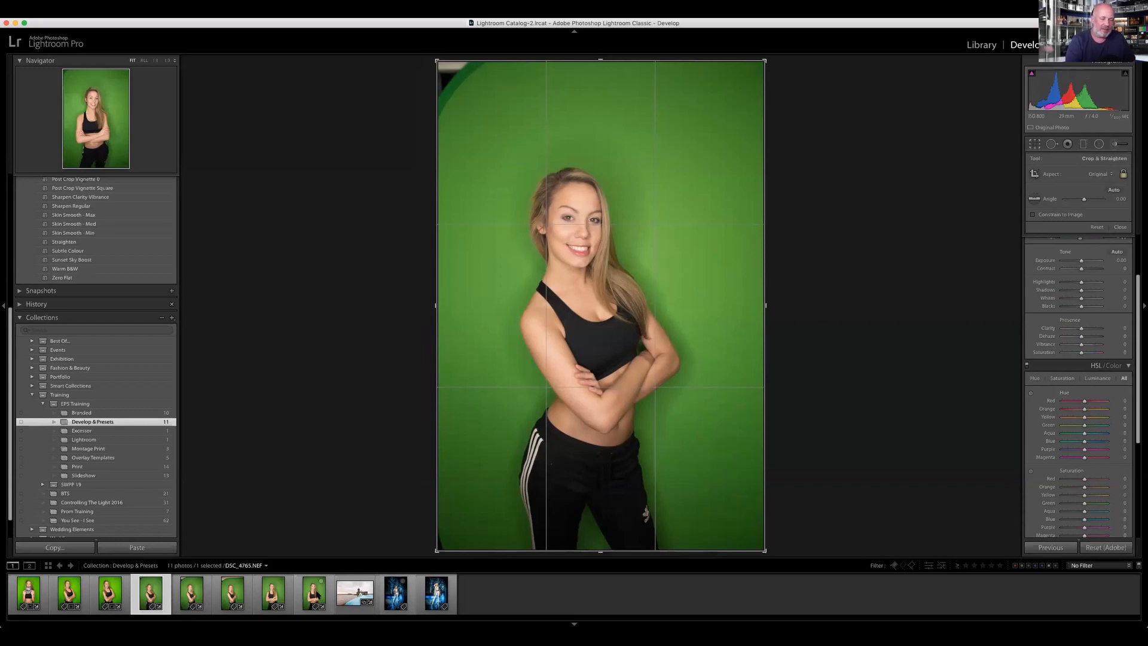
left_click(314, 593, "shift")
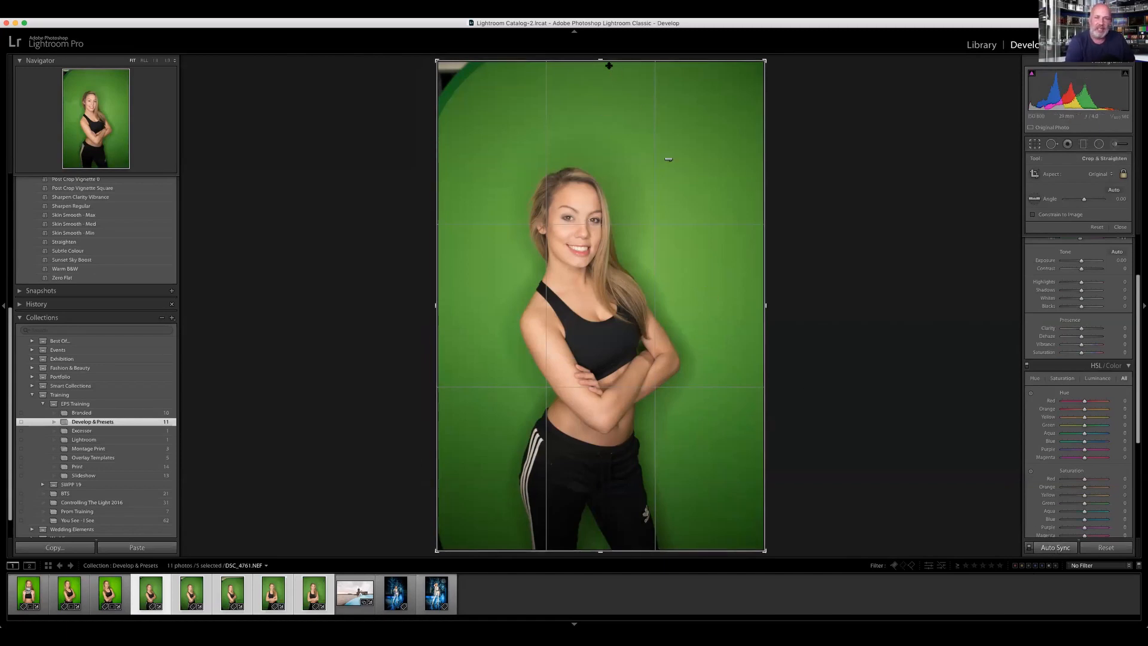
left_click_drag(600, 60, 609, 87)
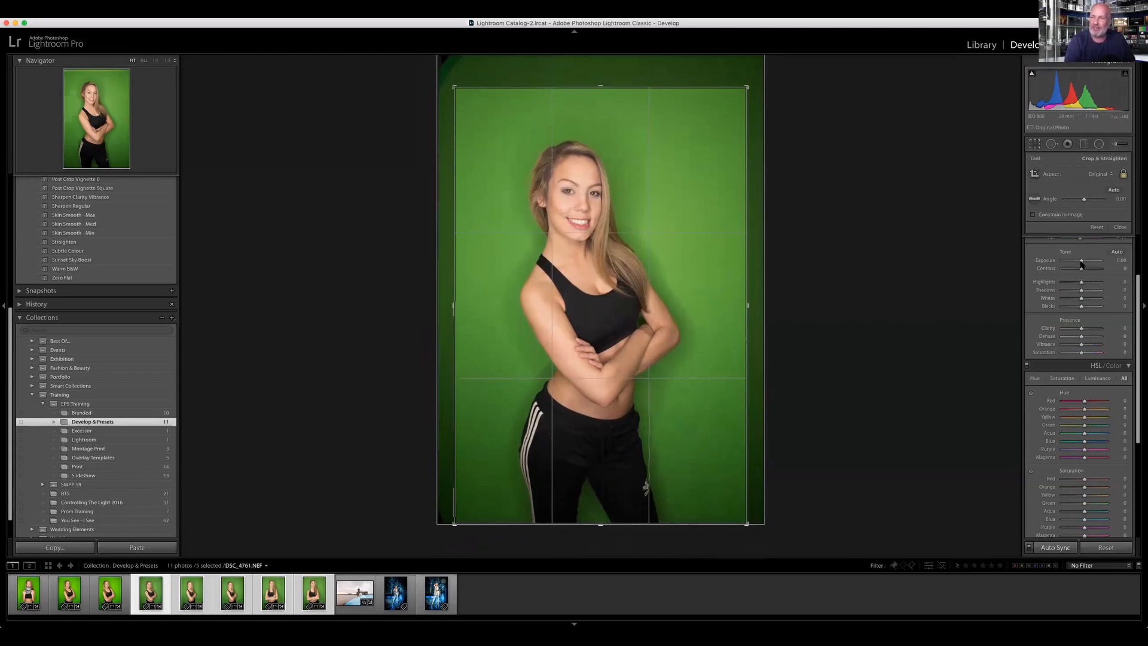
left_click_drag(1083, 262, 1079, 269)
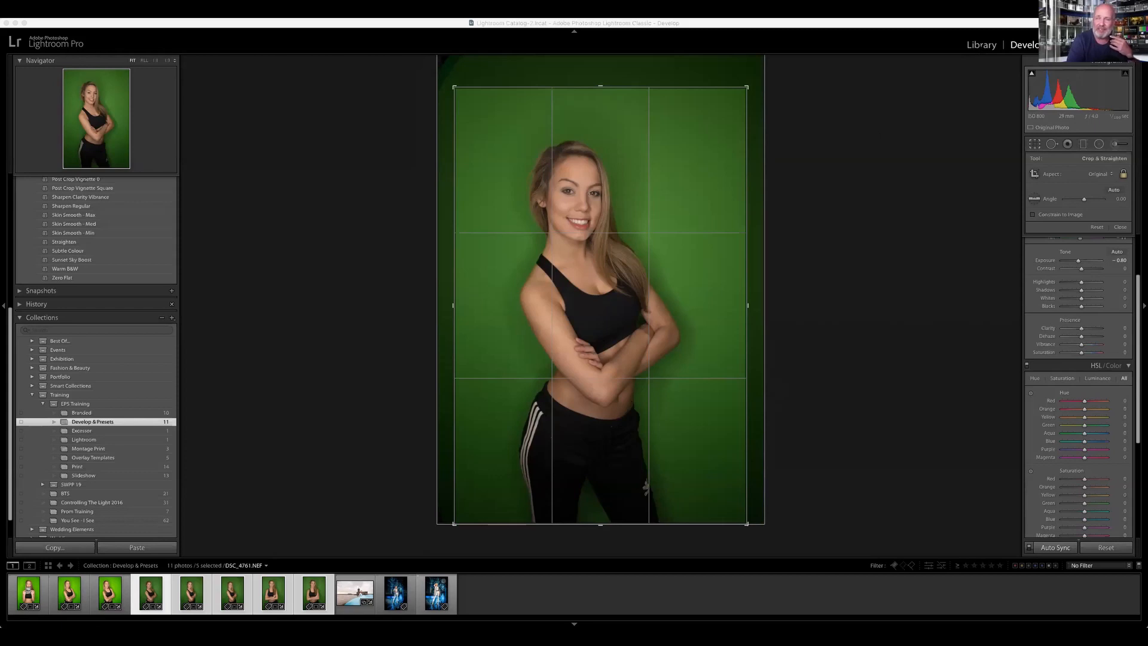
Step: Leave cropping and display the Develop & Presets collection as a Library grid with thumbnails enlarged to four per row
left_click(514, 337)
key("e")
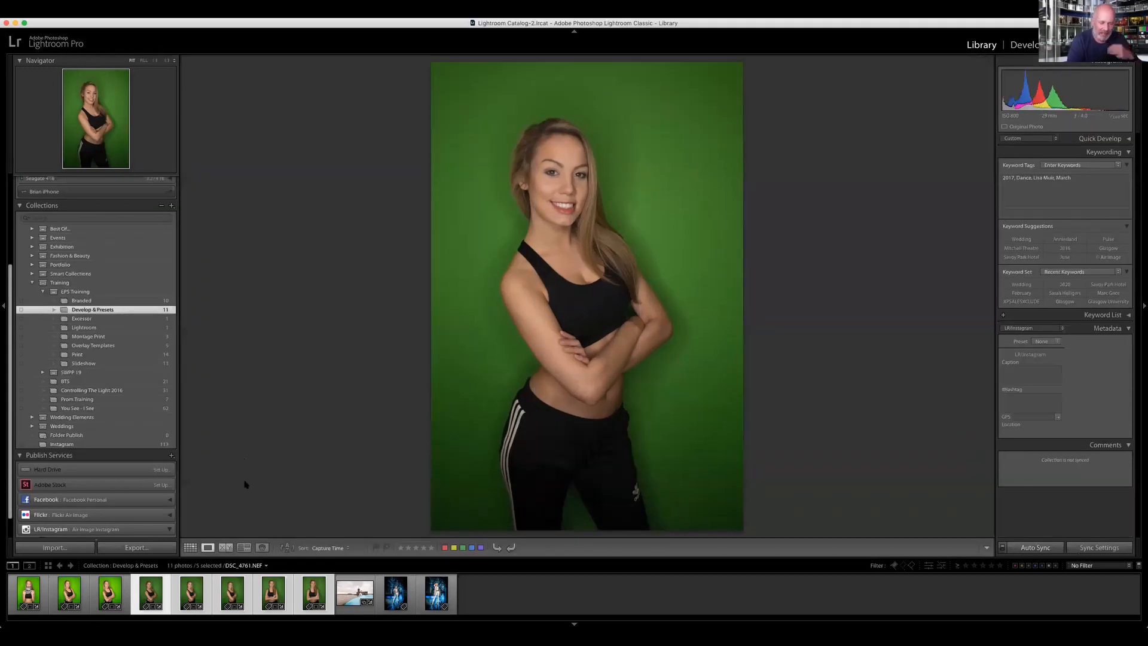
key("g")
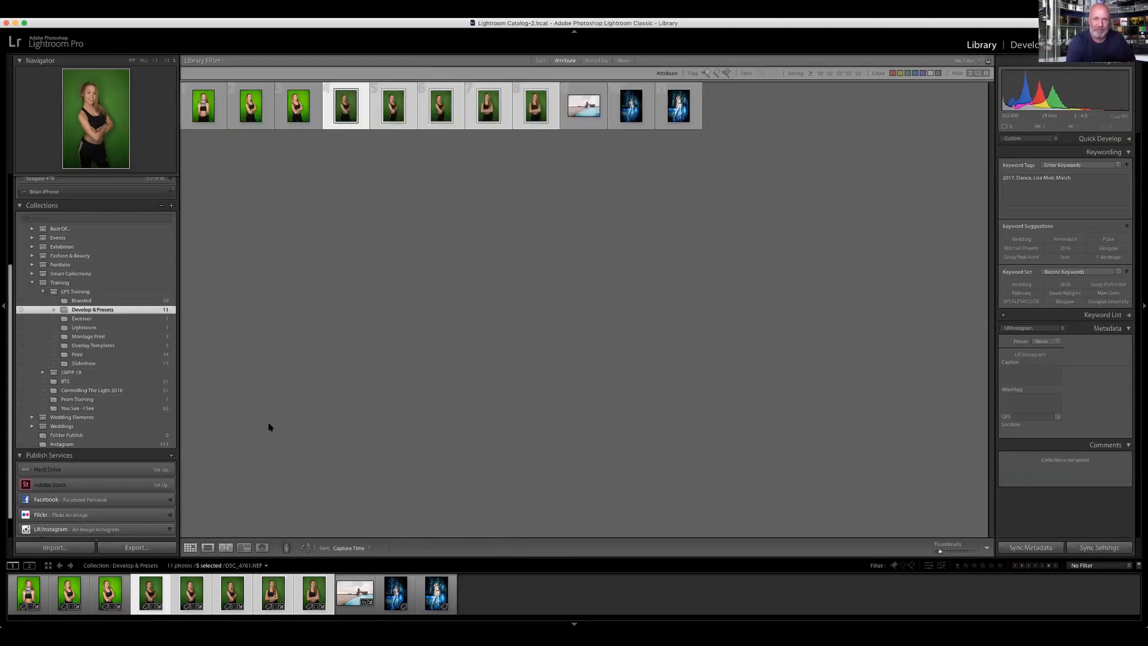
key("equal")
key("equal")
key("equal")
key("equal")
key("equal")
key("equal")
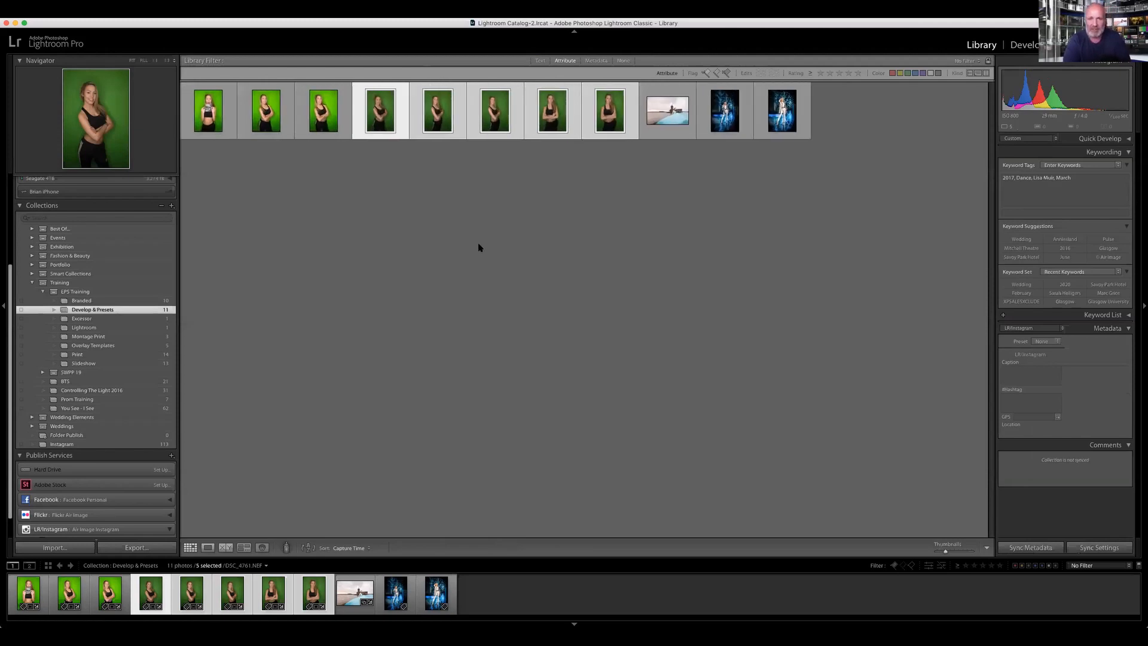
key("equal")
key("equal")
key("equal")
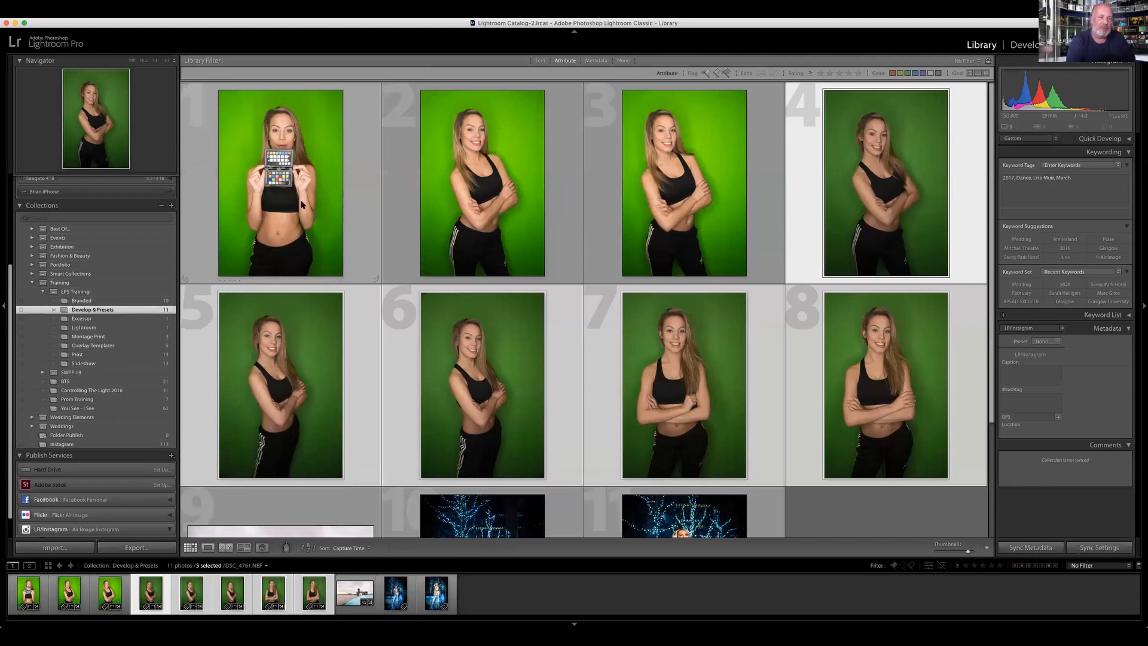
Step: Flag green-screen photos 1, 3, 5, 6 and 8 as picks and reject photos 2, 4 and 7
left_click(320, 205)
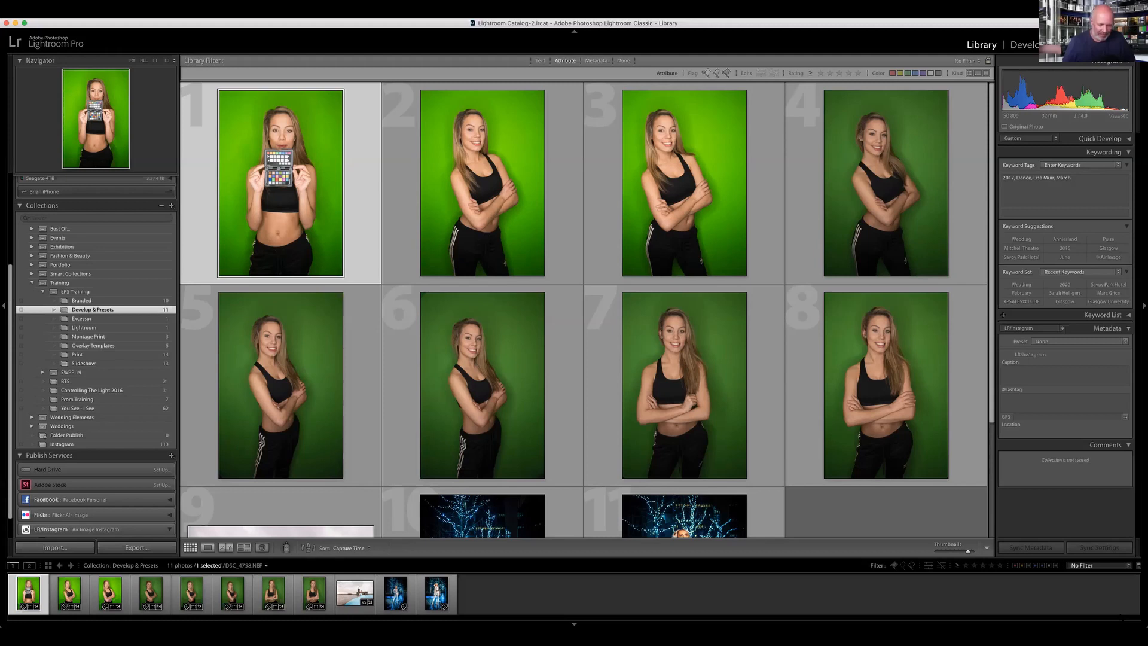
key("p")
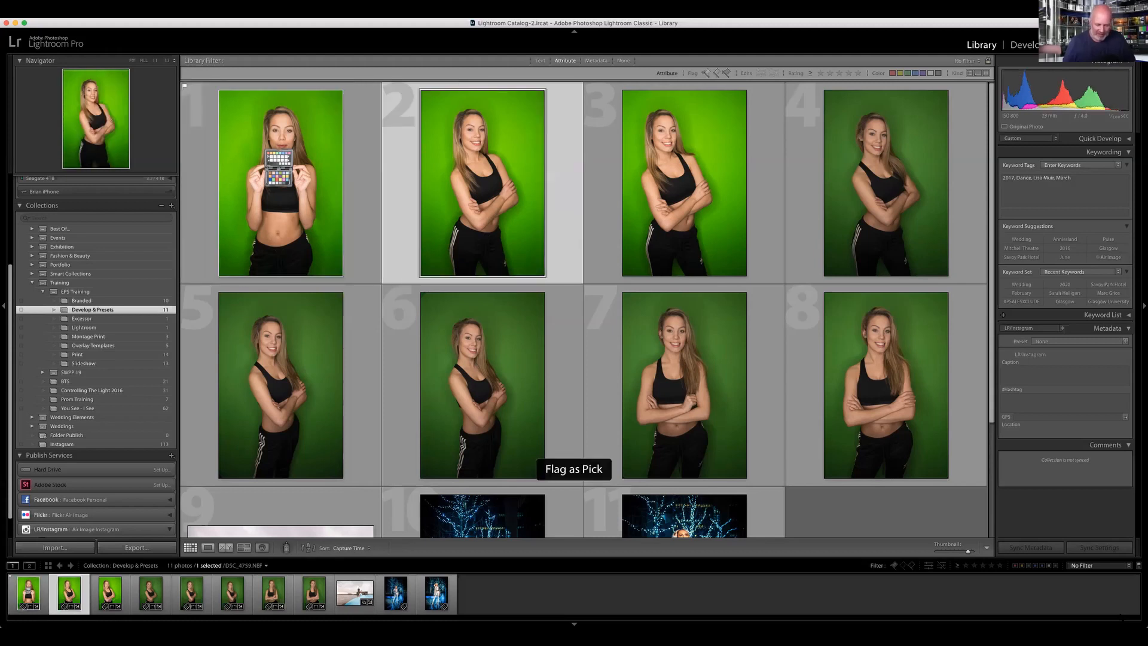
key("x")
key("p")
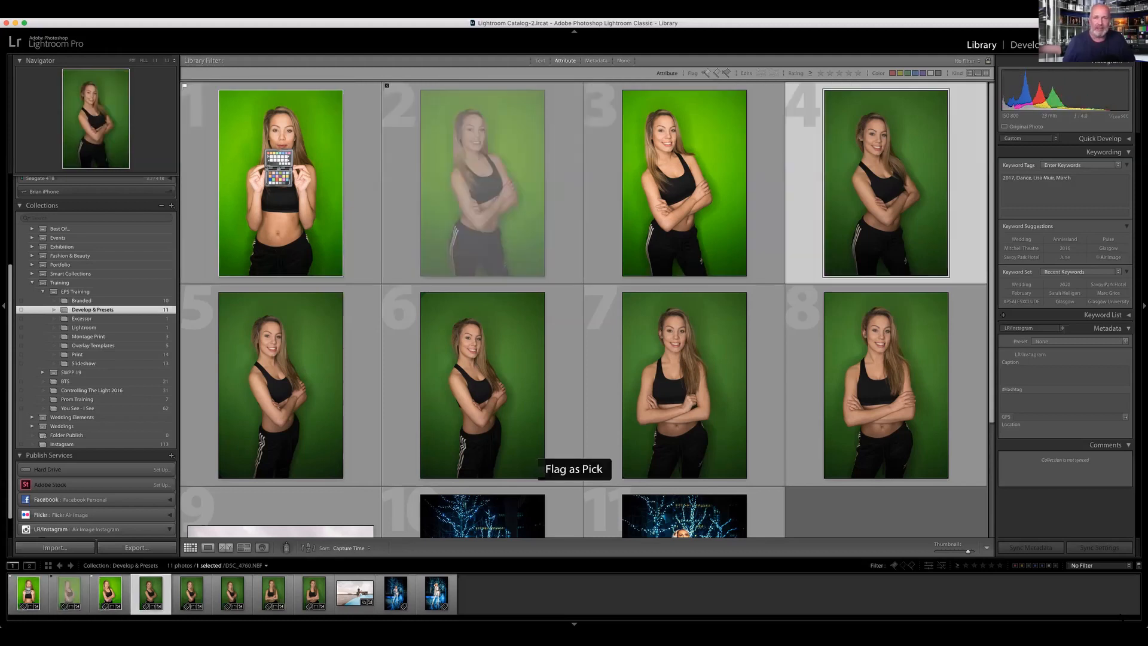
key("x")
key("p")
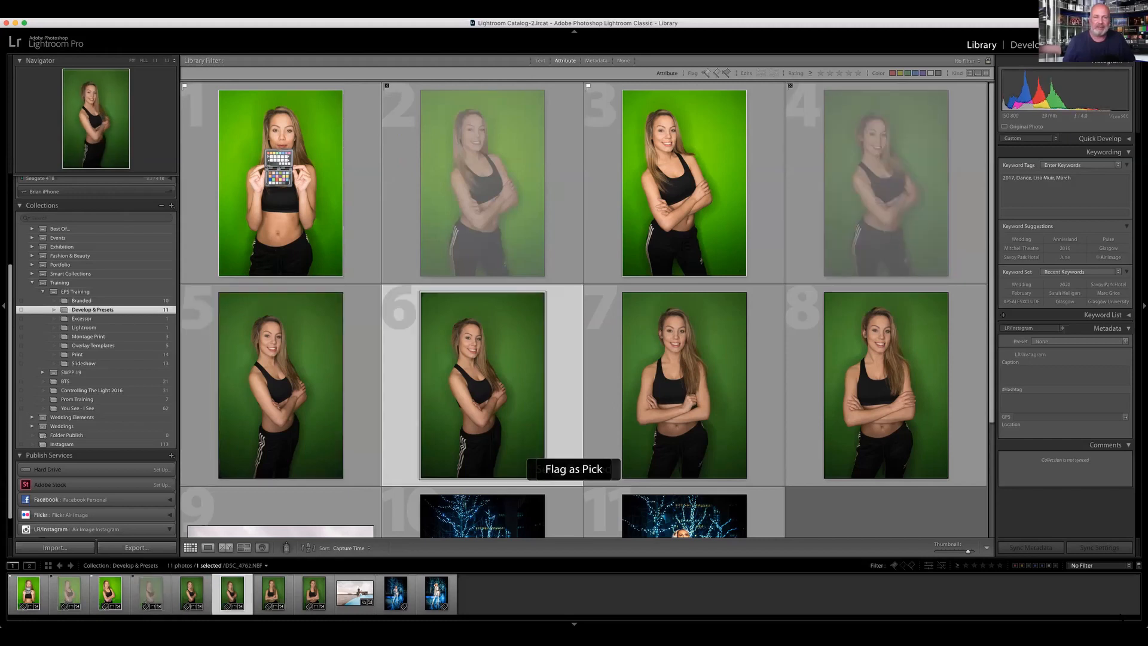
key("p")
key("x")
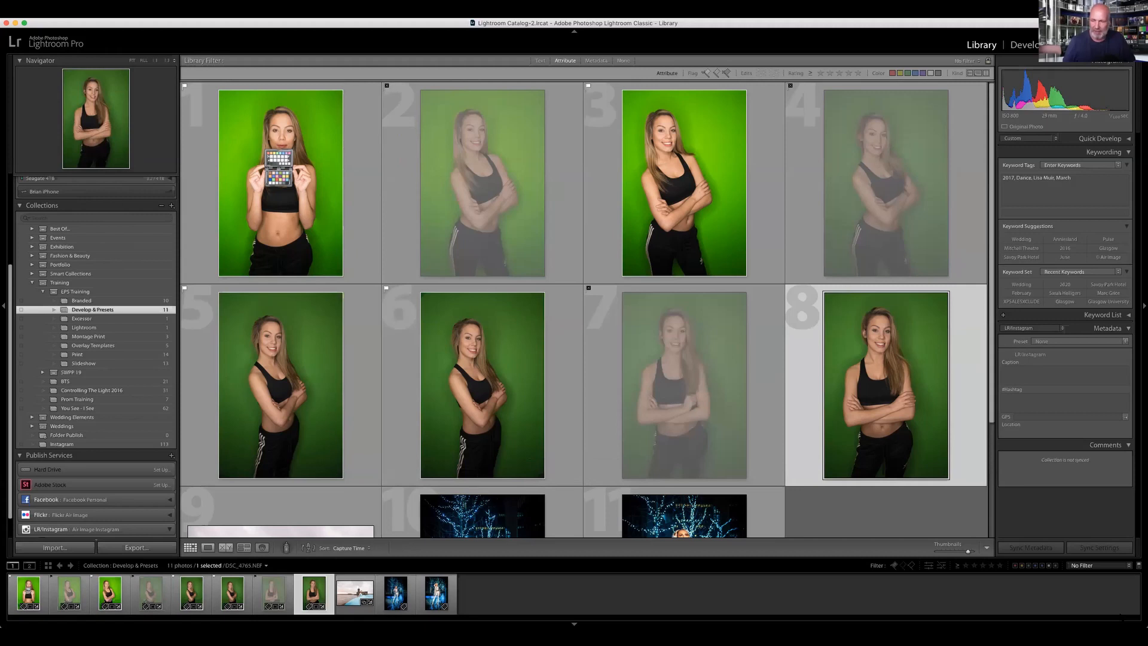
key("p")
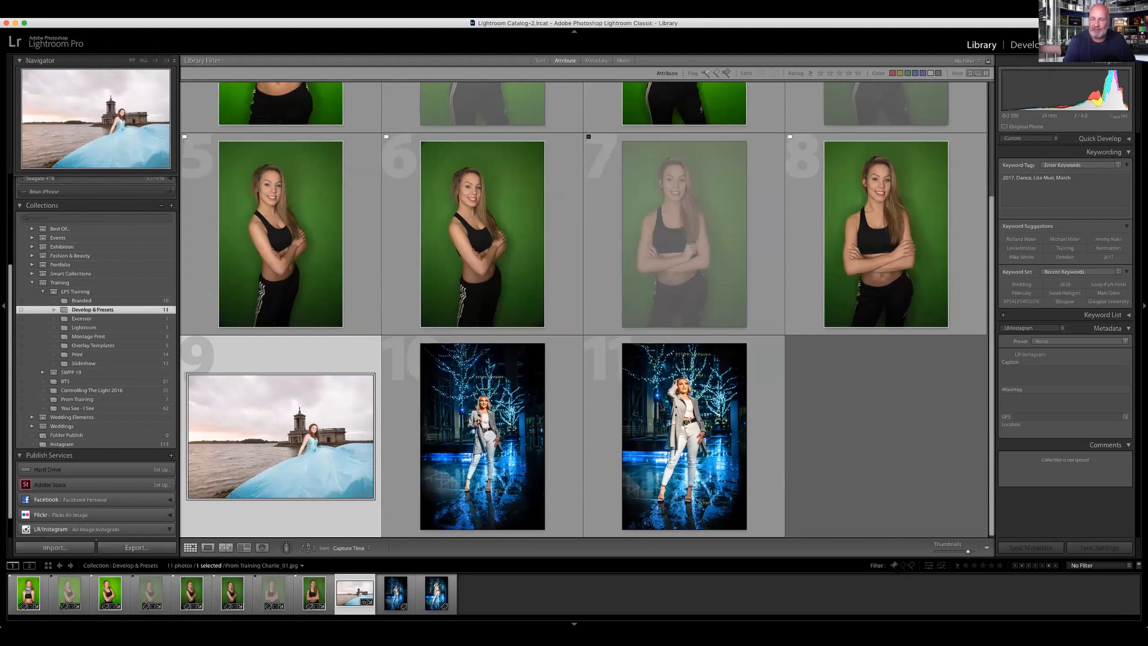
Step: Filter the collection to view only the picked photos, and clear the filter again
left_click(894, 564)
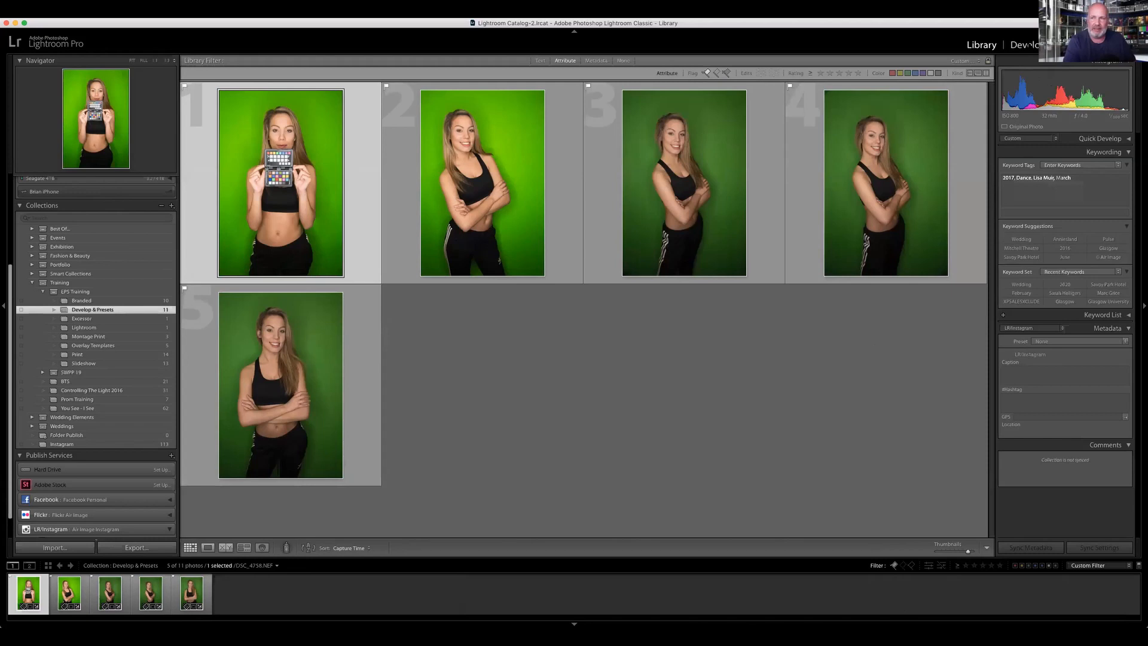
left_click(894, 565)
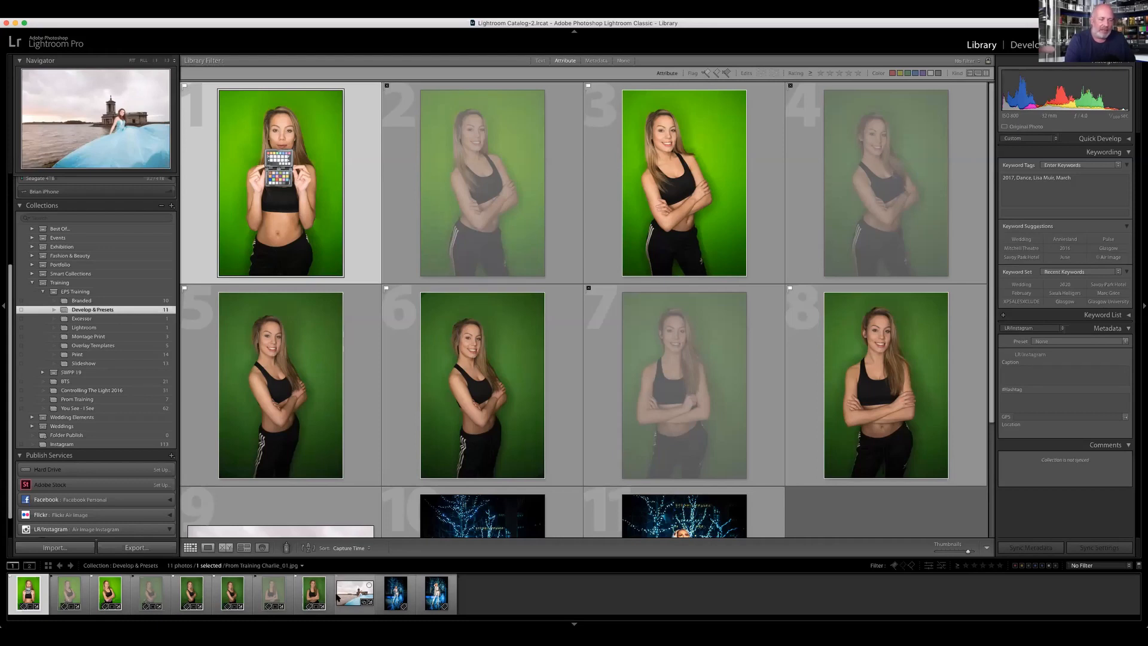
Step: Open the blue-dress lakeside photo for developing and set exposure to −0.40, clarity to +57 and dehaze to +25
left_click(355, 590)
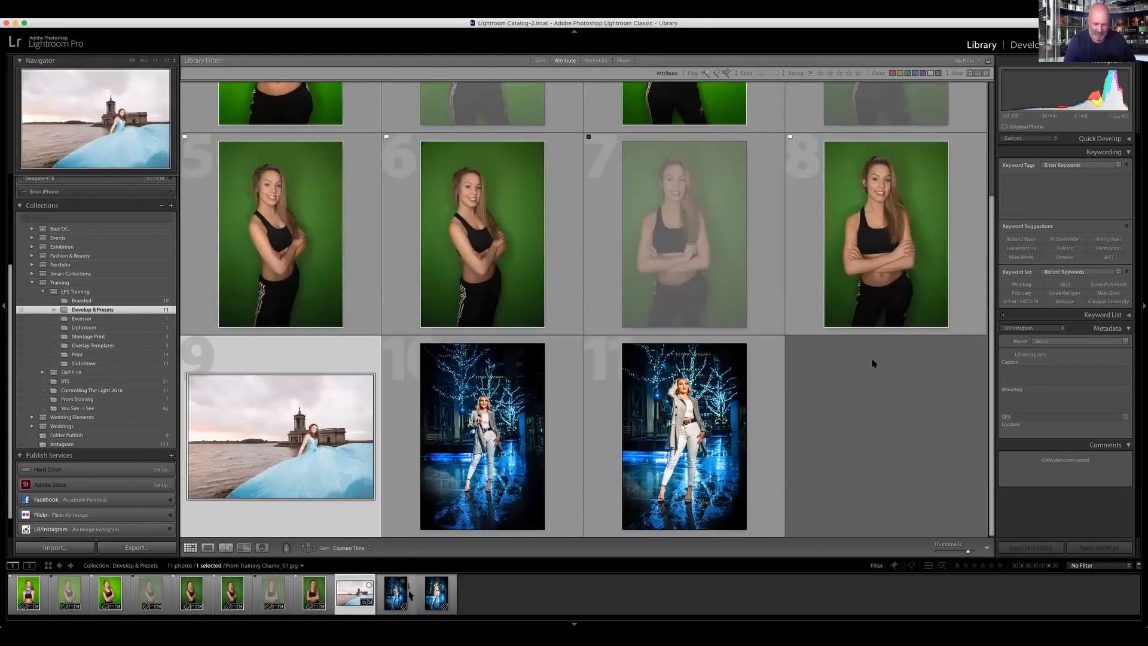
key("e")
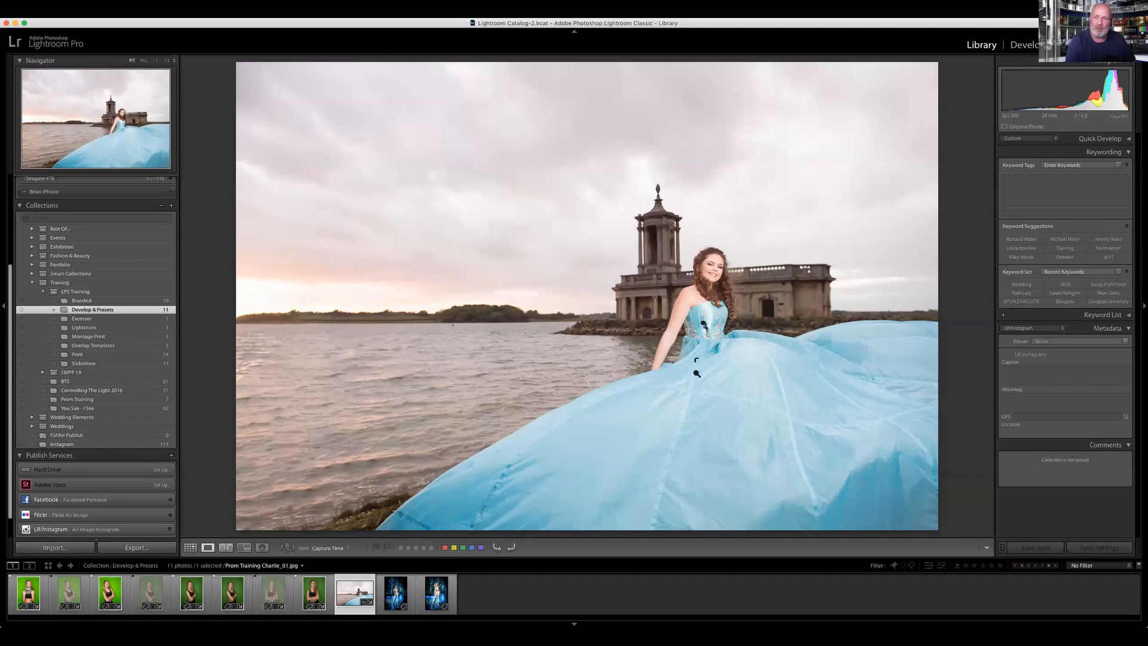
key("d")
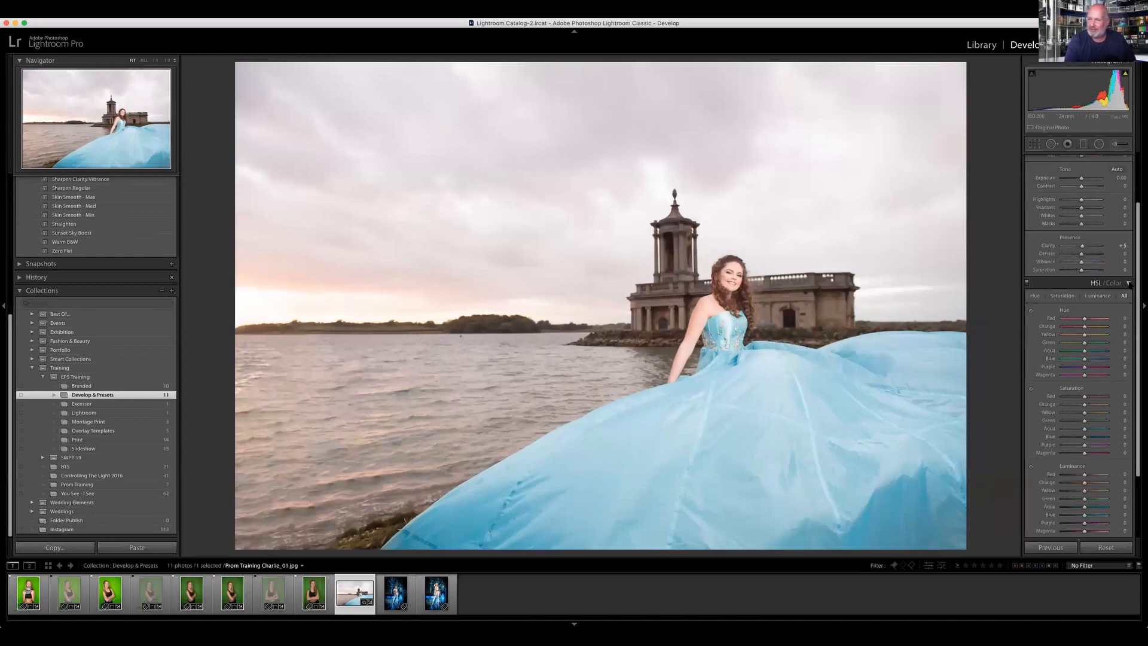
left_click(1128, 284)
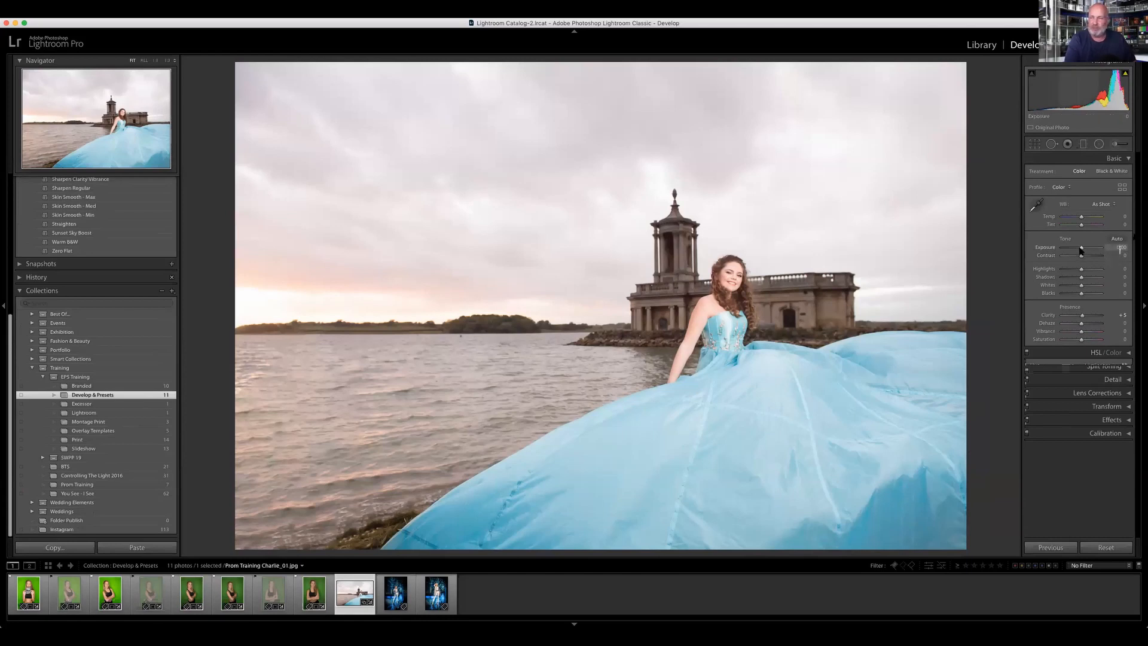
left_click_drag(1081, 249, 1077, 249)
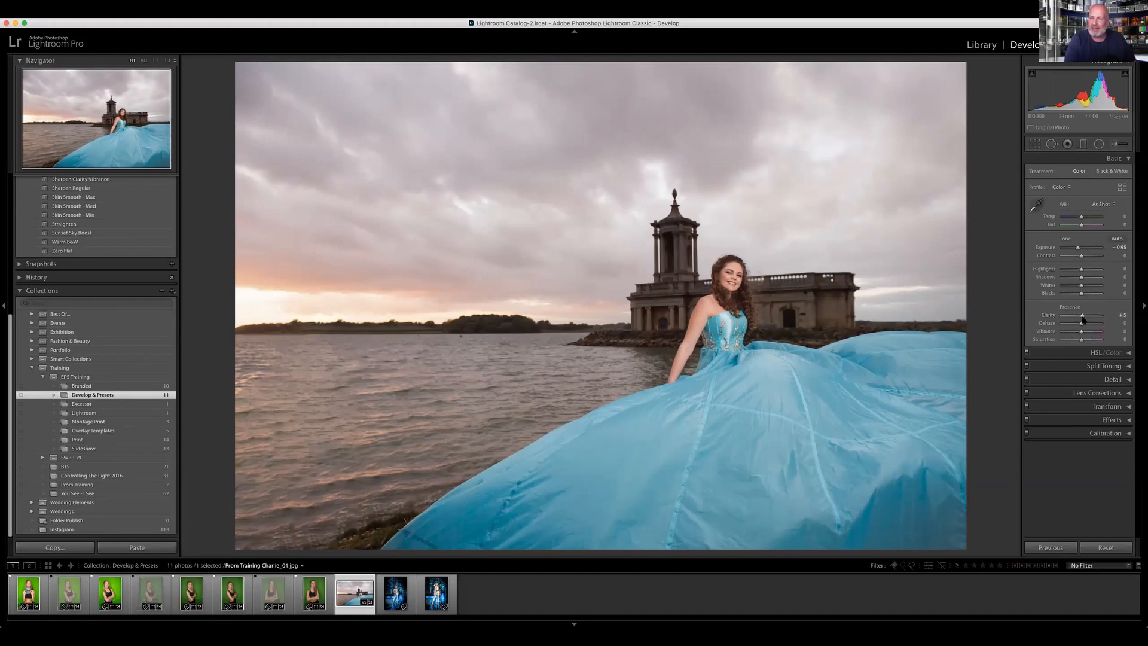
left_click_drag(1087, 317, 1091, 315)
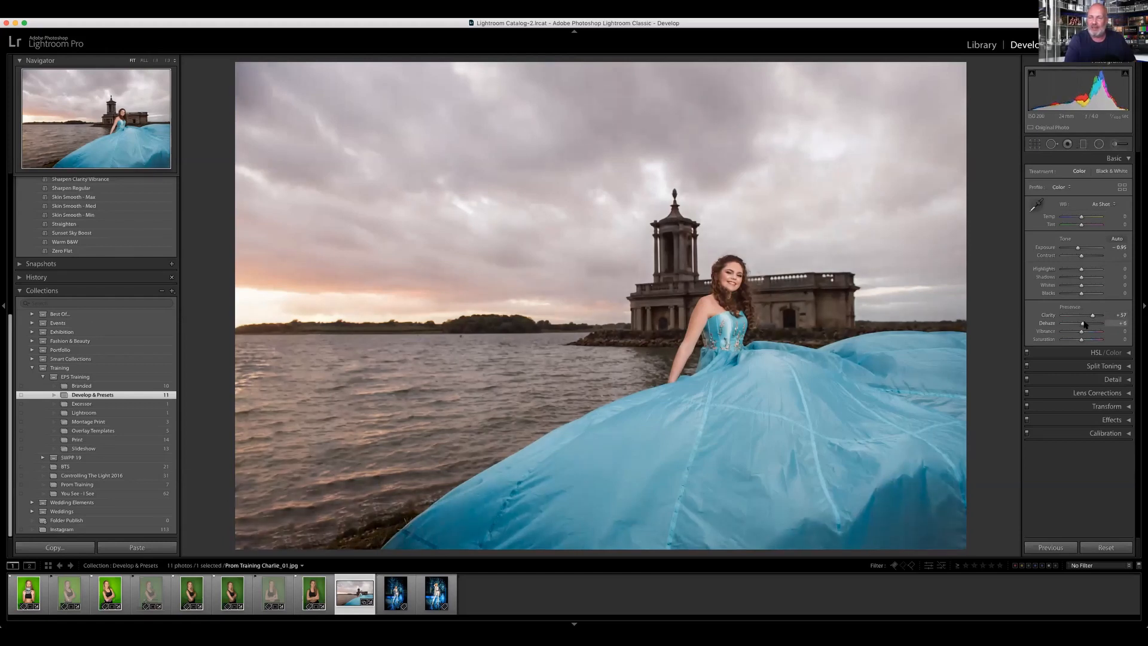
left_click_drag(1084, 323, 1086, 323)
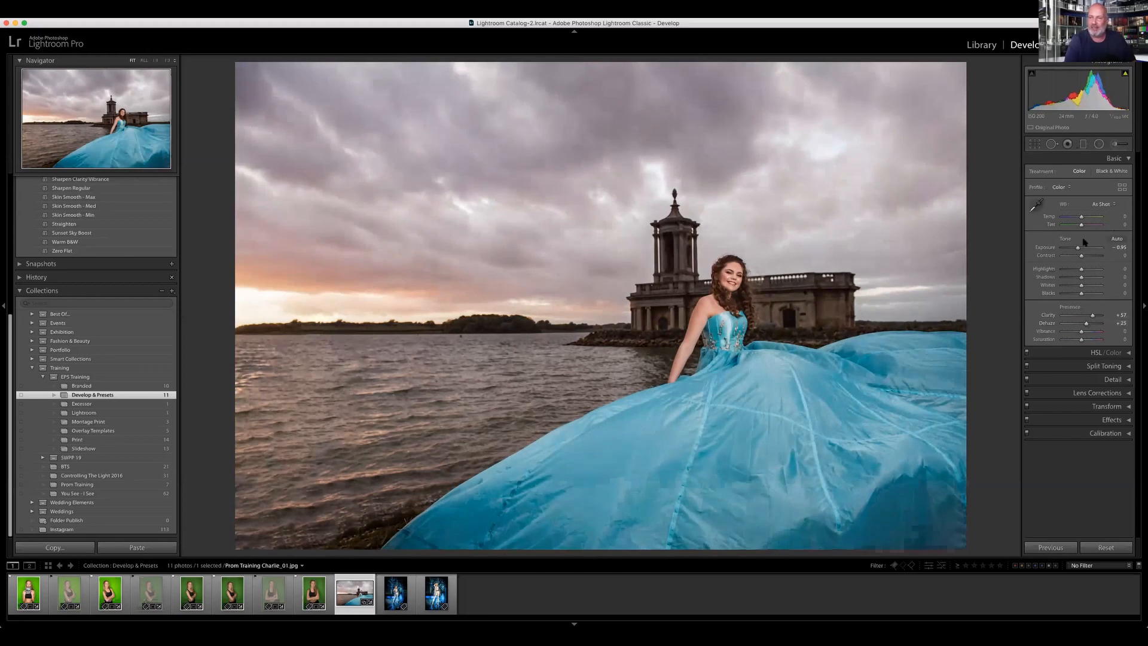
left_click_drag(1078, 249, 1081, 248)
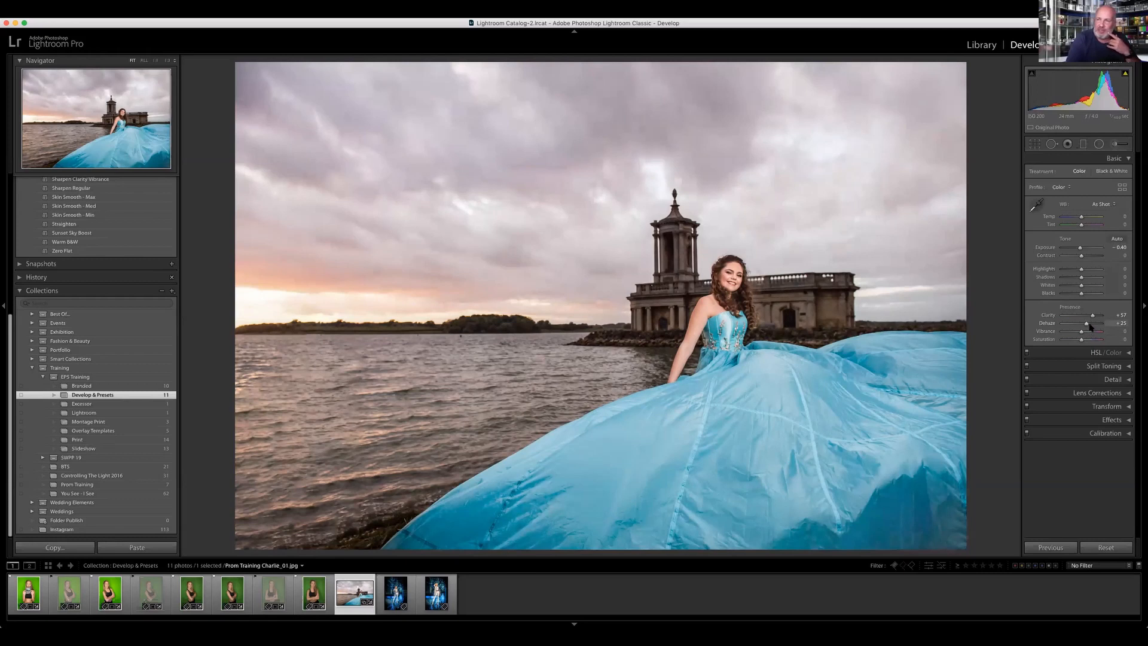
Step: Add a graduated filter with the Sky Drama effect, running from the top of the sky down to just below the horizon
left_click(1083, 144)
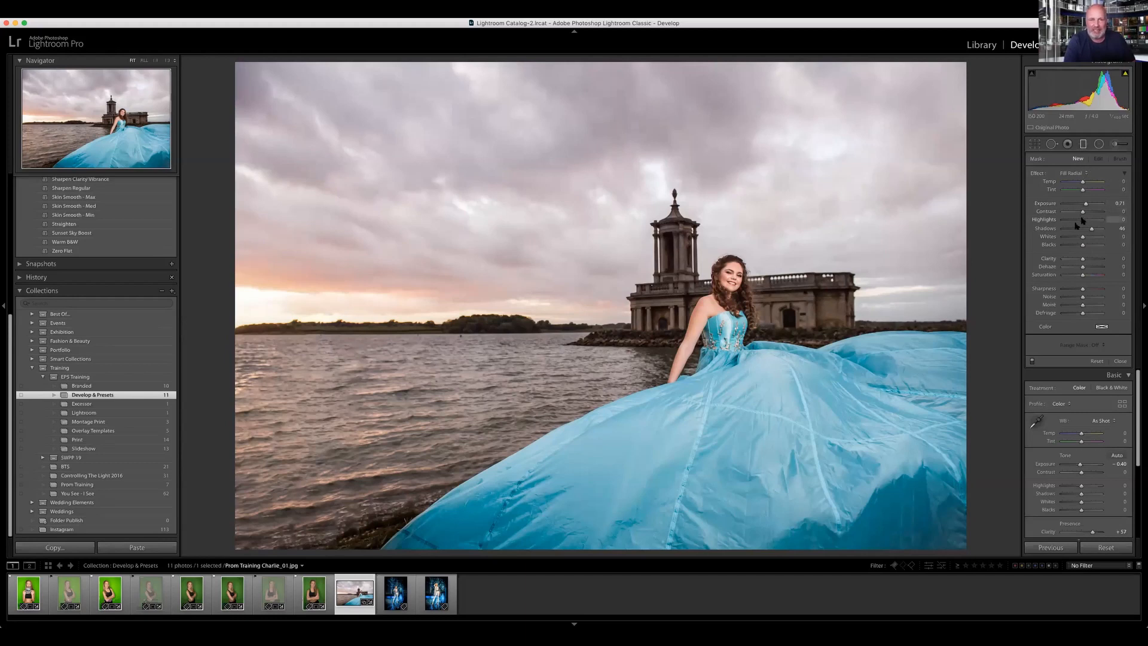
left_click(1085, 174)
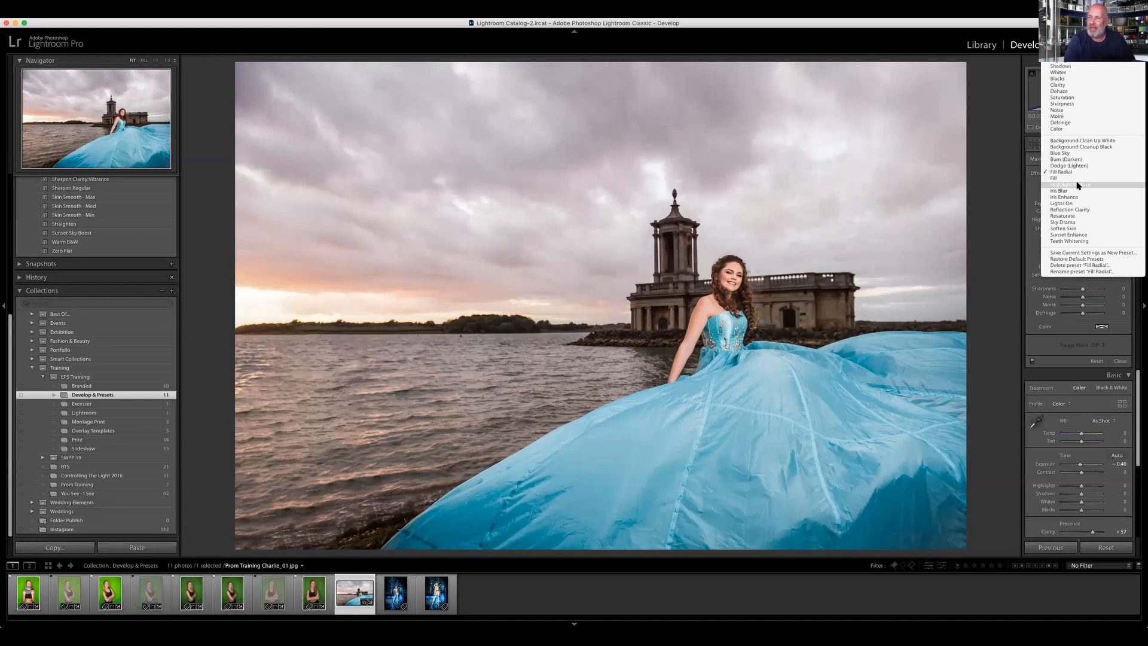
left_click(1074, 224)
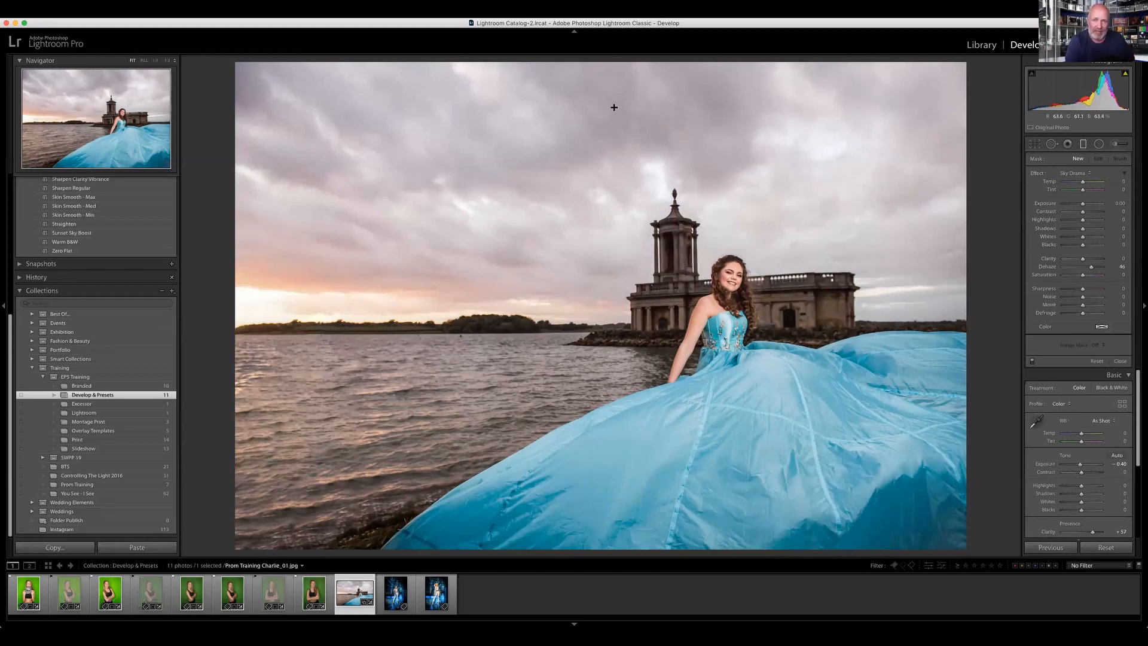
left_click_drag(618, 85, 630, 346)
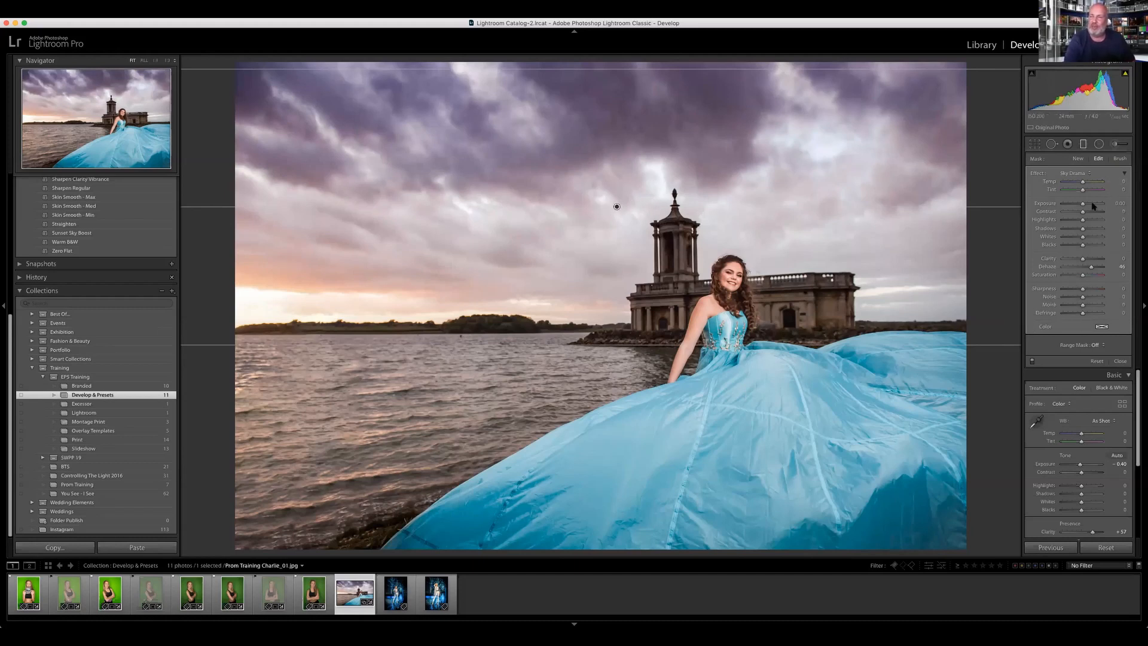
Step: Set the graduated filter's exposure to −2.29, reset its temperature to 0, and shift the filter slightly lower
mouse_move(1084, 206)
left_mouse_down()
mouse_move(1098, 207)
mouse_move(1070, 208)
mouse_move(1096, 183)
mouse_move(1082, 189)
left_mouse_up()
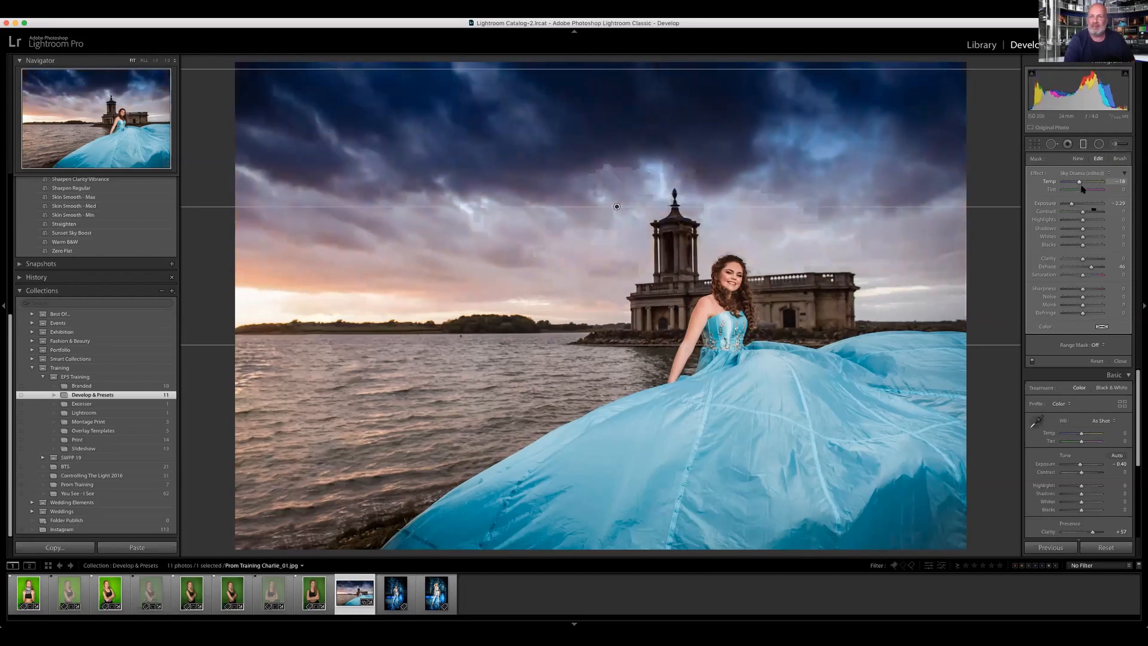
double_click(1050, 182)
left_click_drag(617, 206, 619, 214)
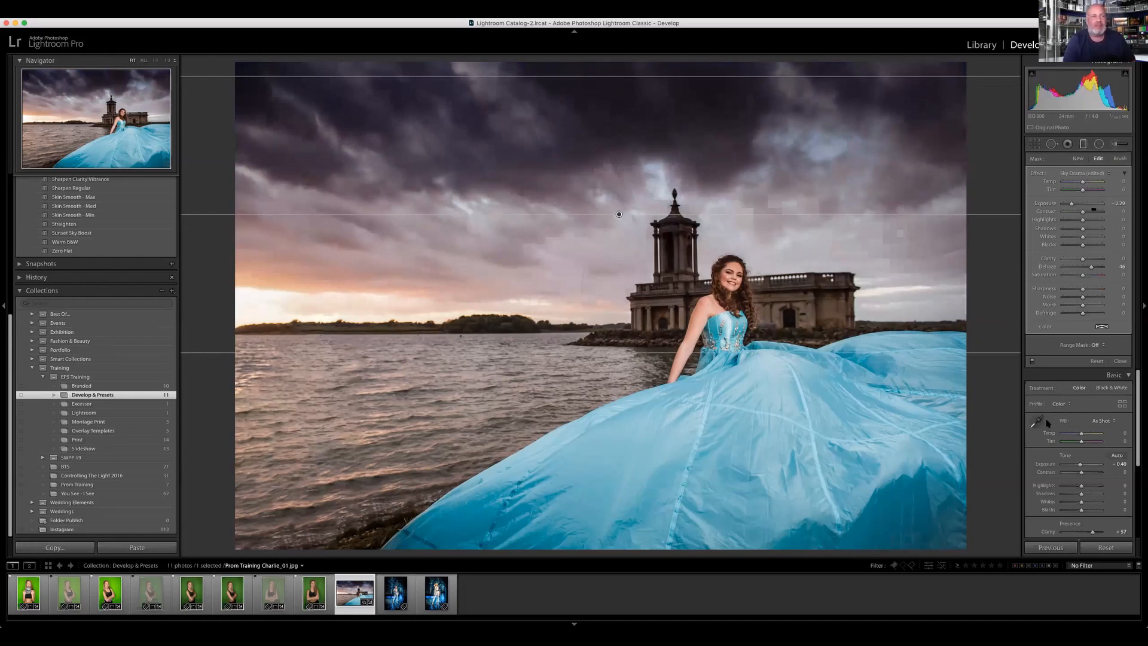
Step: Add a Sky Drama radial filter over the sunset, make its ellipse taller, and center it on the horizon
left_click(1098, 144)
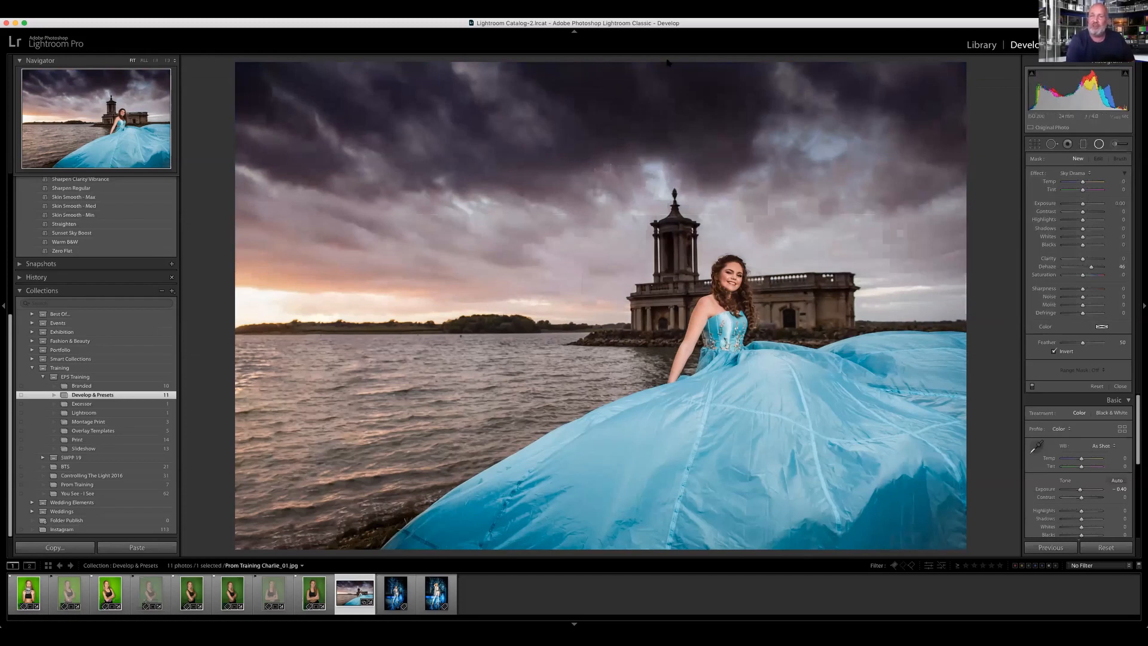
mouse_move(290, 293)
left_mouse_down()
mouse_move(399, 303)
mouse_move(307, 294)
mouse_move(468, 276)
mouse_move(446, 282)
mouse_move(523, 311)
mouse_move(533, 340)
left_mouse_up()
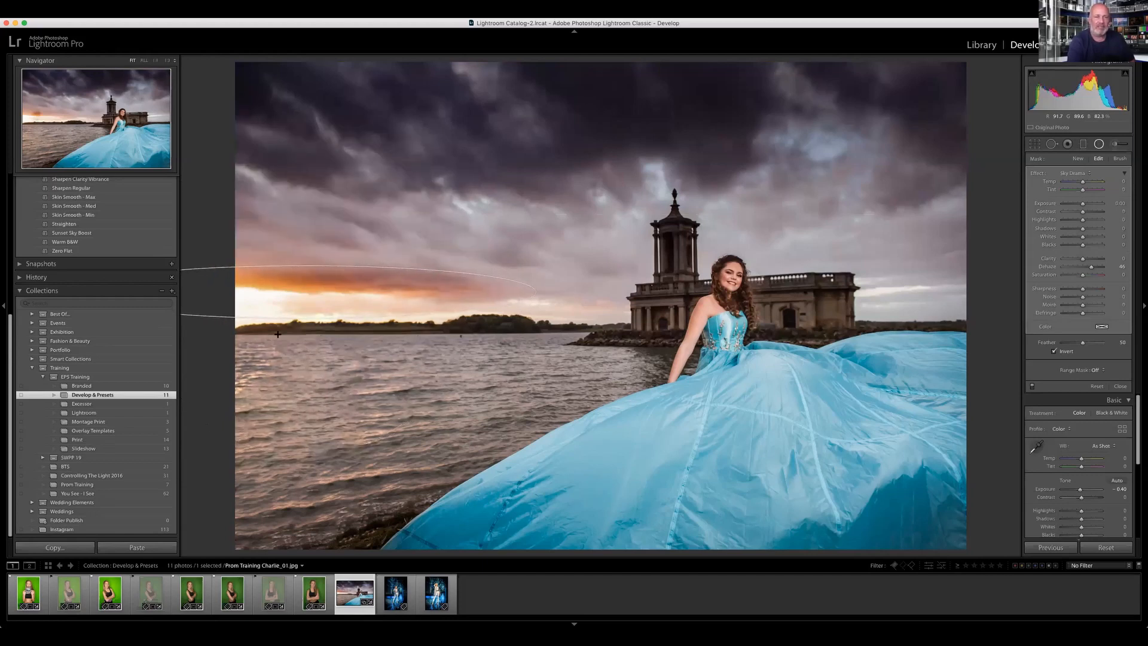
left_click_drag(305, 320, 305, 362)
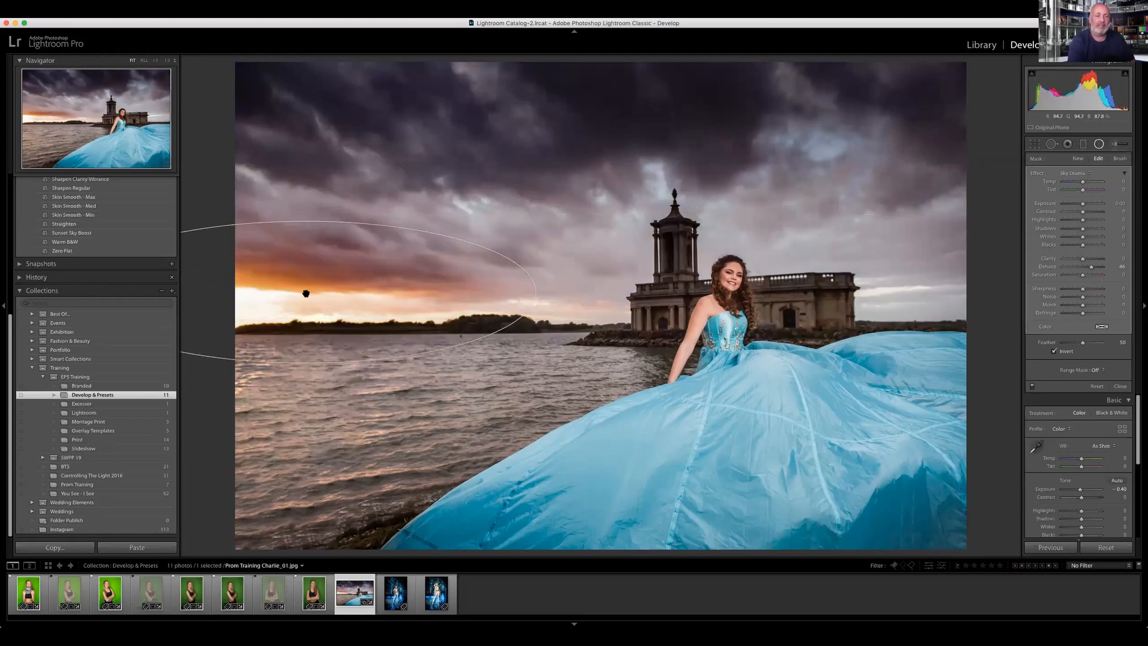
left_click_drag(360, 291, 399, 308)
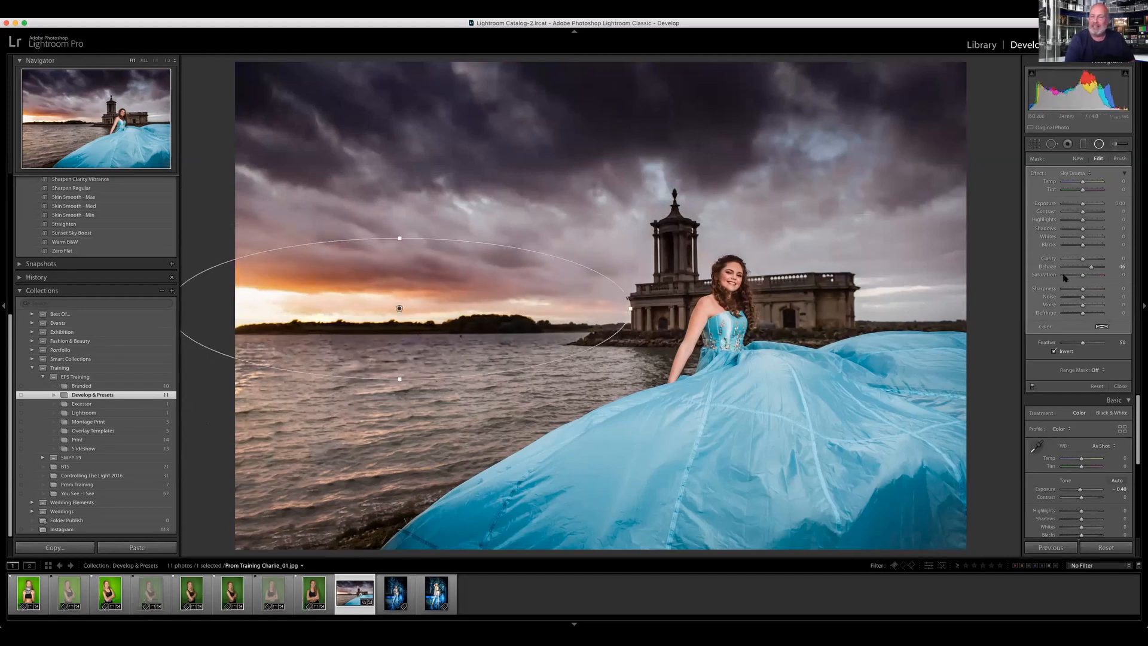
Step: Warm the sunset radial filter with temperature 28 and exposure 0.16, and reposition it slightly further toward the glow
left_click_drag(1083, 184, 1086, 207)
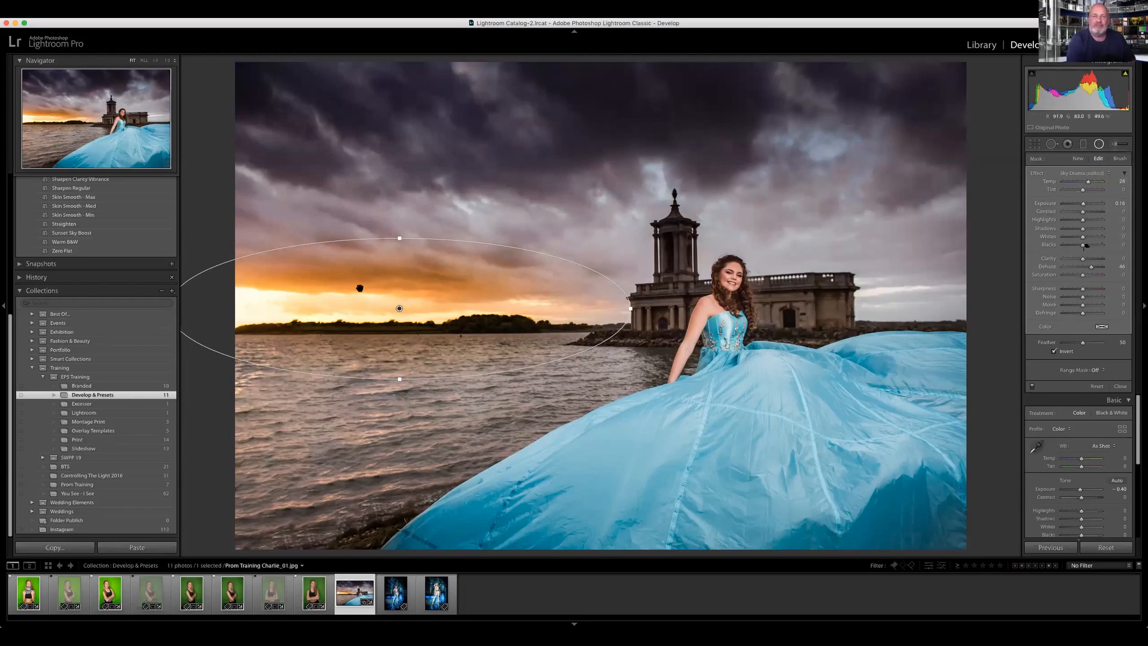
left_click_drag(400, 308, 527, 305)
left_click_drag(453, 309, 303, 321)
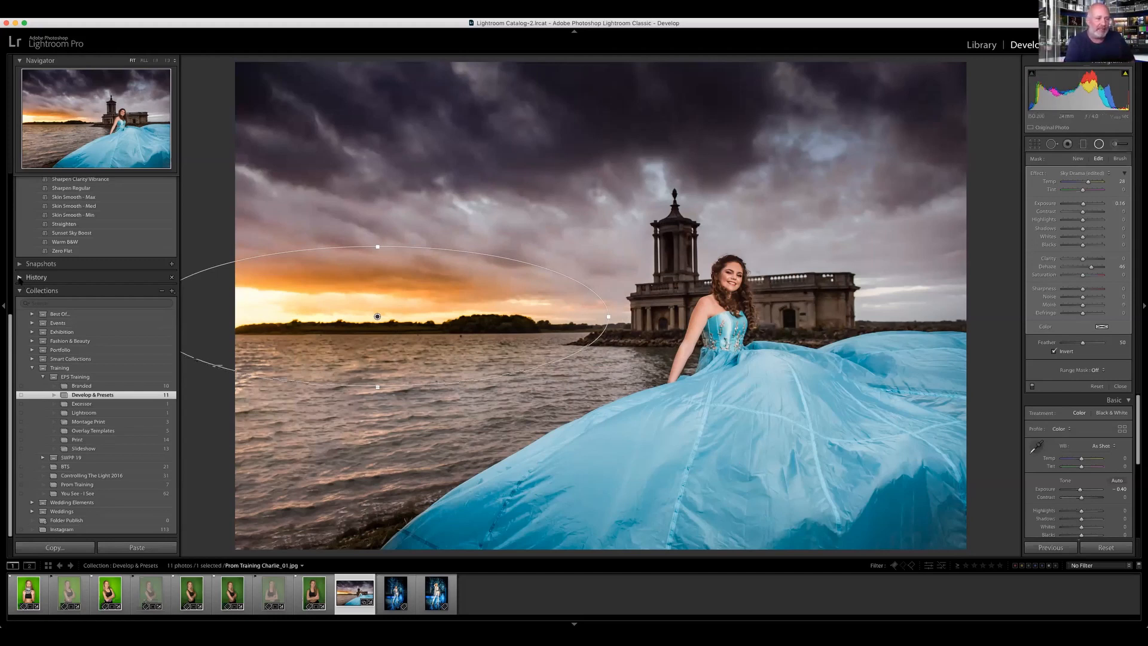
Step: Show the photo's edit history and nudge the sunset radial filter slightly upward
left_click(21, 278)
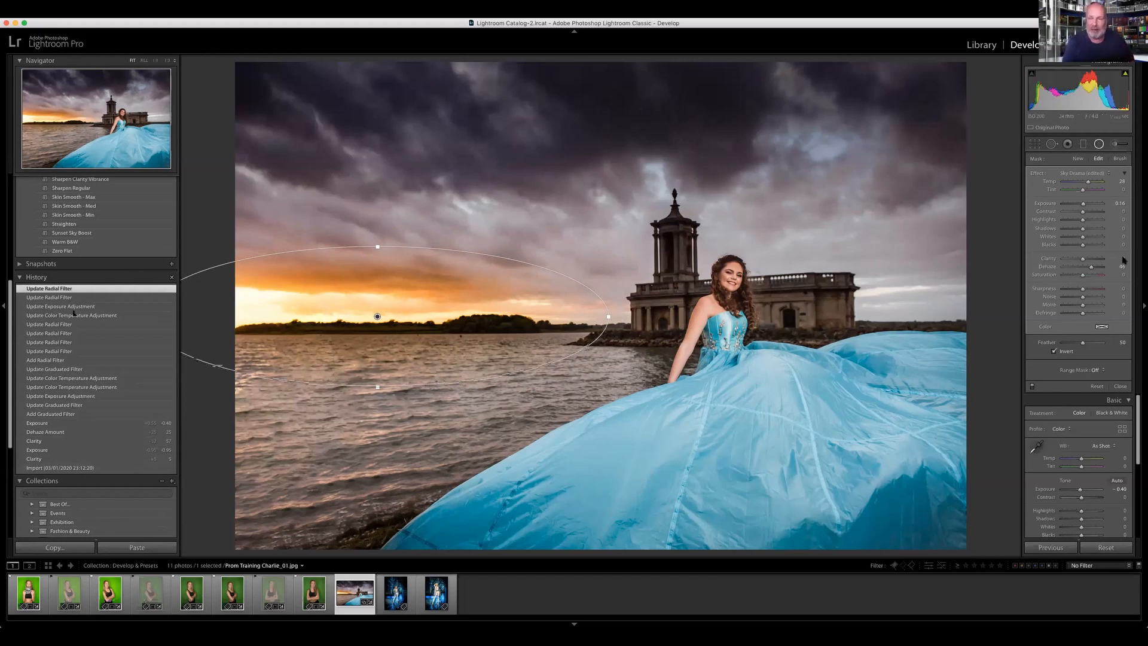
left_click_drag(420, 276, 420, 274)
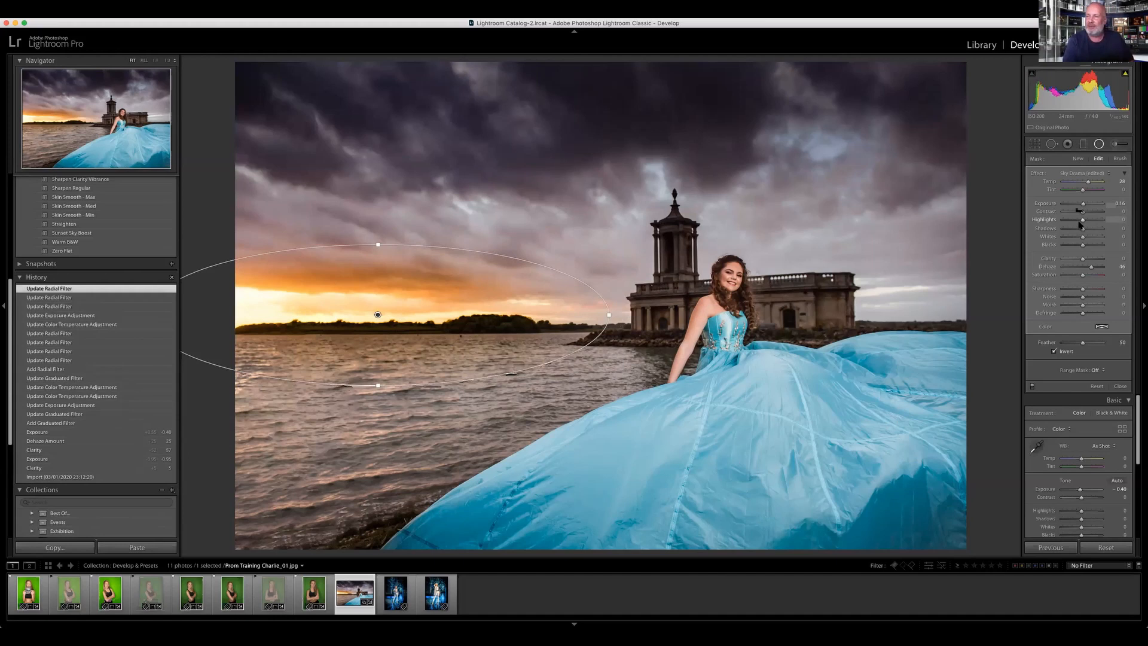
Step: Refine the sunset radial filter by setting highlights to −100, widening the ellipse, and setting feather to 83
left_click_drag(1082, 219, 1039, 236)
left_click_drag(609, 314, 646, 314)
left_click_drag(1084, 345, 1095, 343)
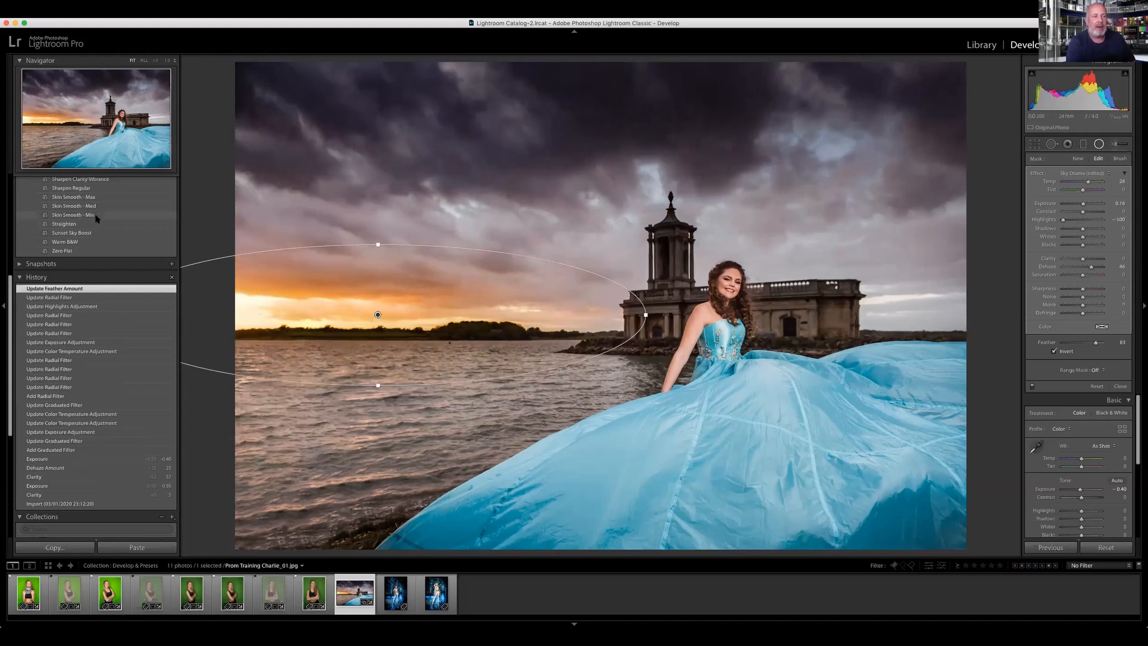
Step: Apply the Post Crop Vignette -40 preset and raise the shadows to +56, comparing the edit against the original photo
scroll(102, 203, "up", 2)
scroll(91, 188, "up", 2)
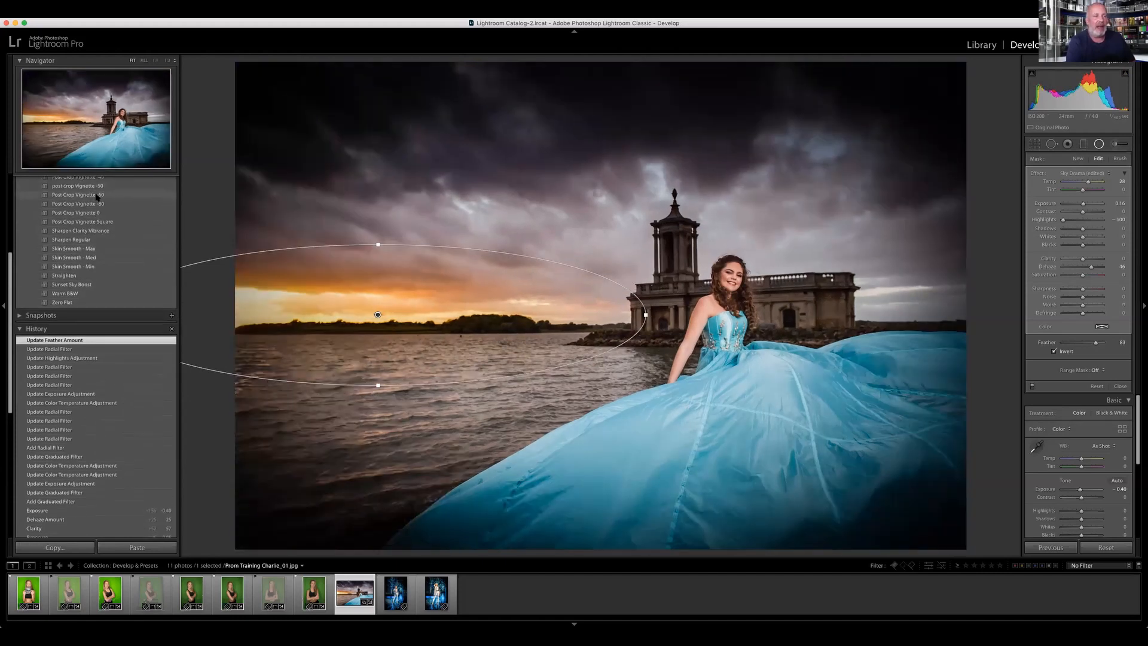
left_click(101, 186)
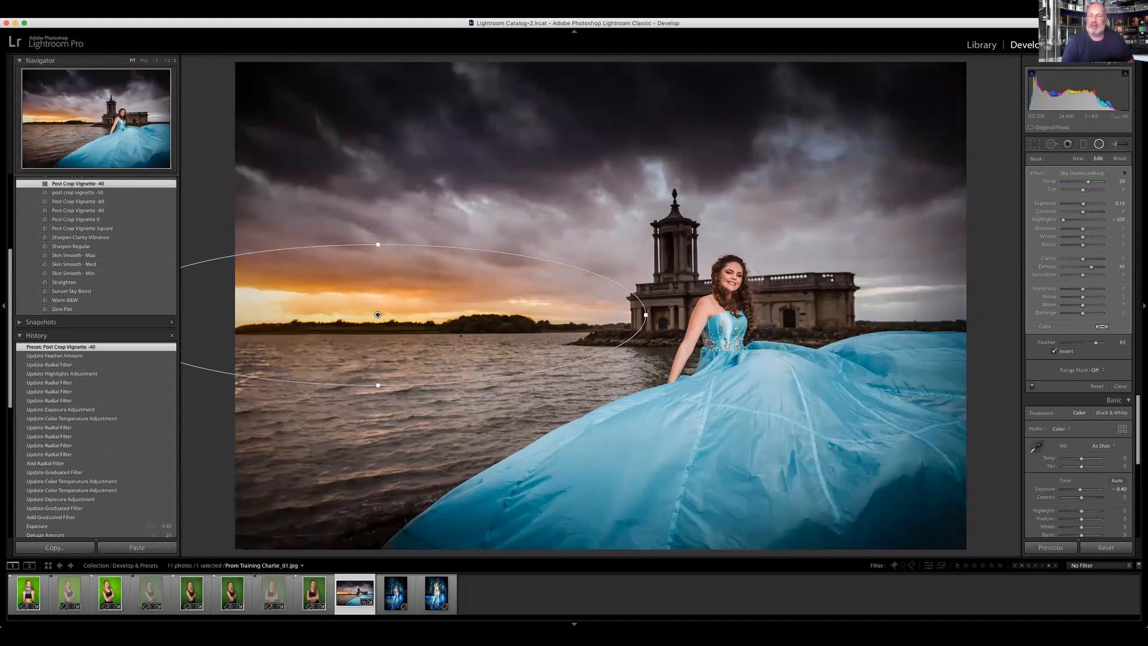
left_click_drag(1081, 518, 1094, 521)
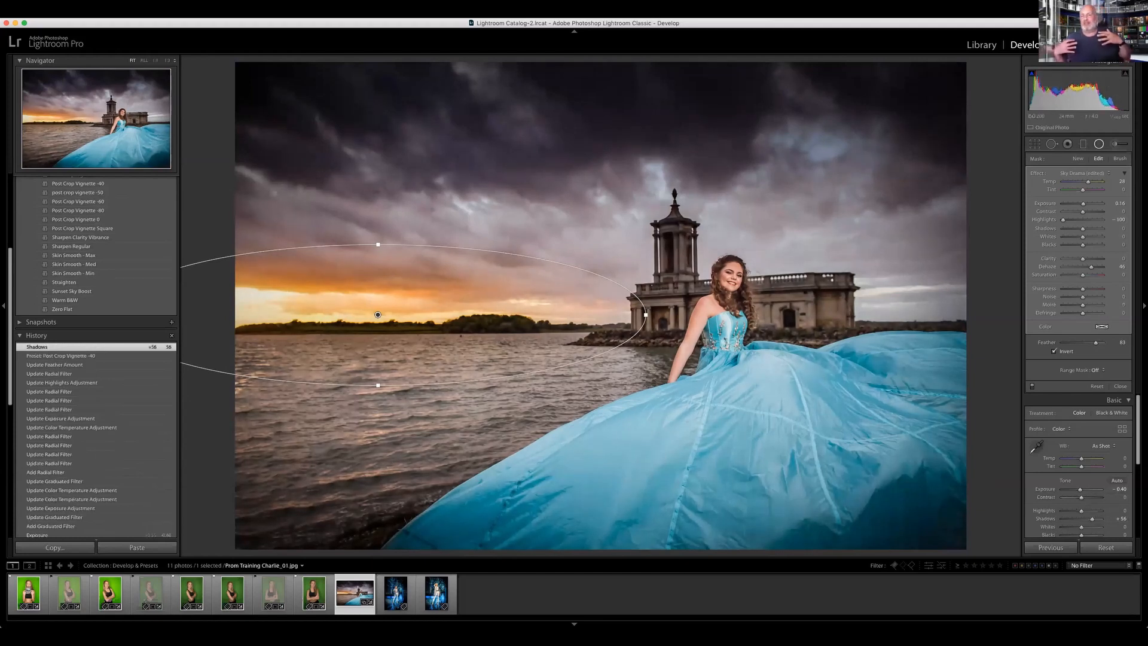
key("backslash")
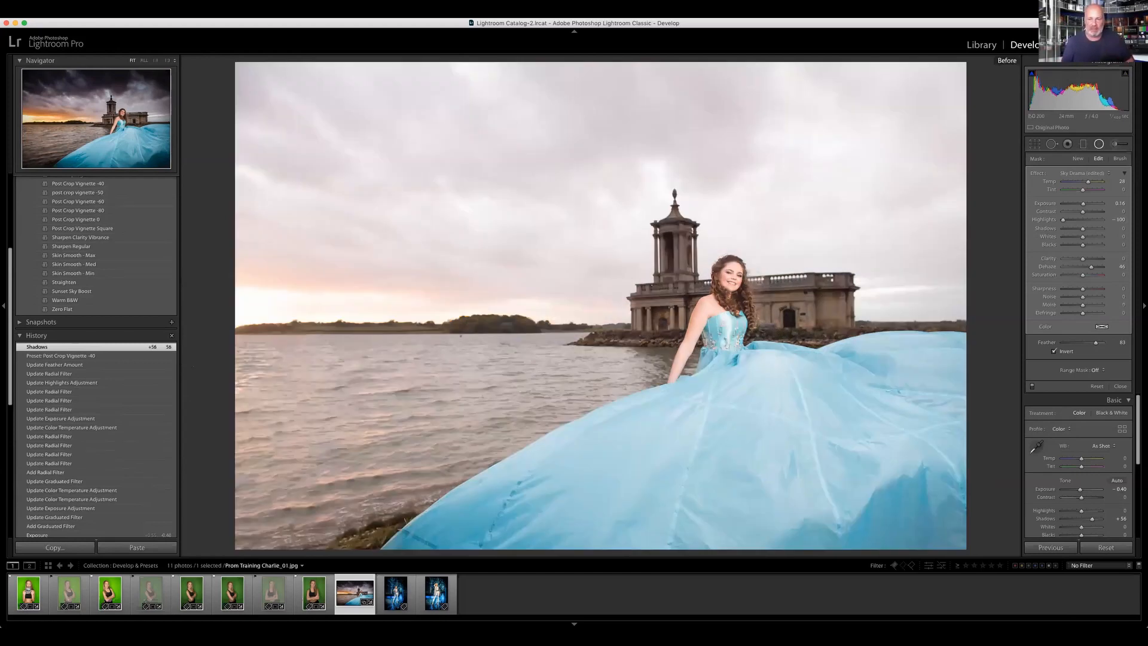
key("backslash")
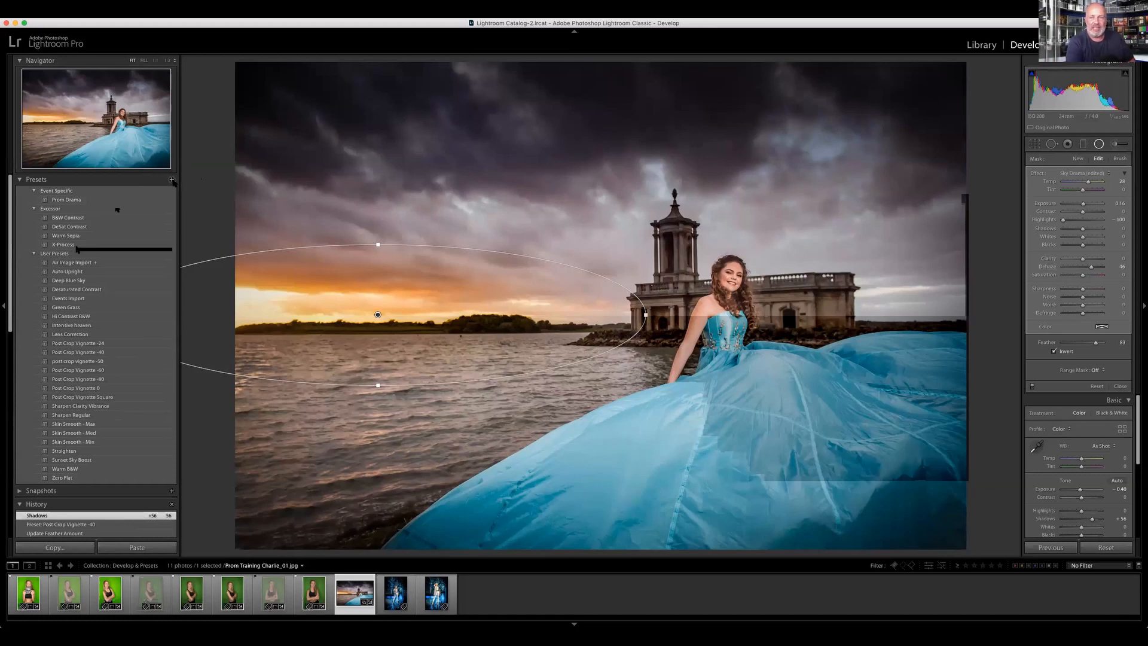
Step: Save the current edits as a develop preset in the Event Specific group, named with the subject's first name followed by Prom
left_click(172, 180)
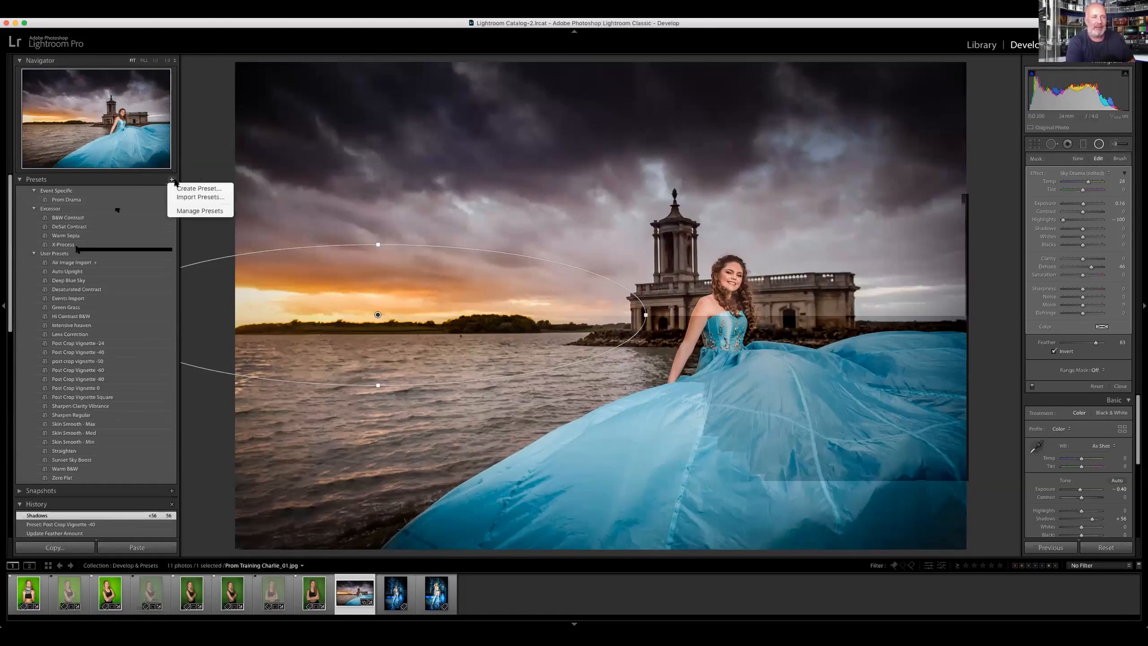
left_click(188, 189)
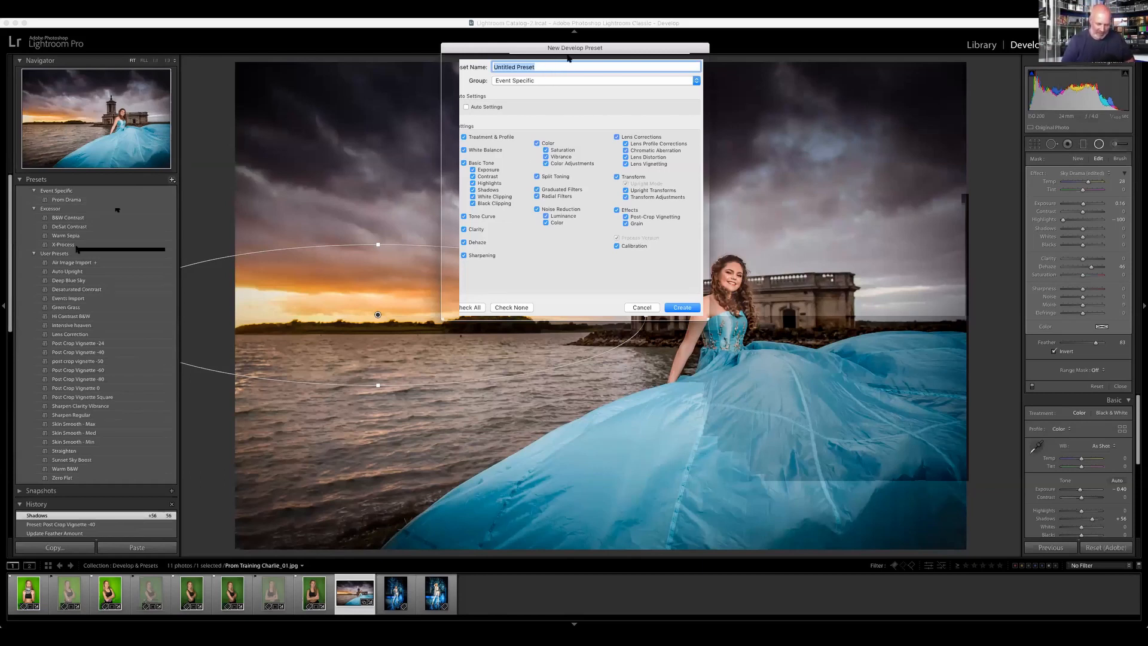
type("Charl")
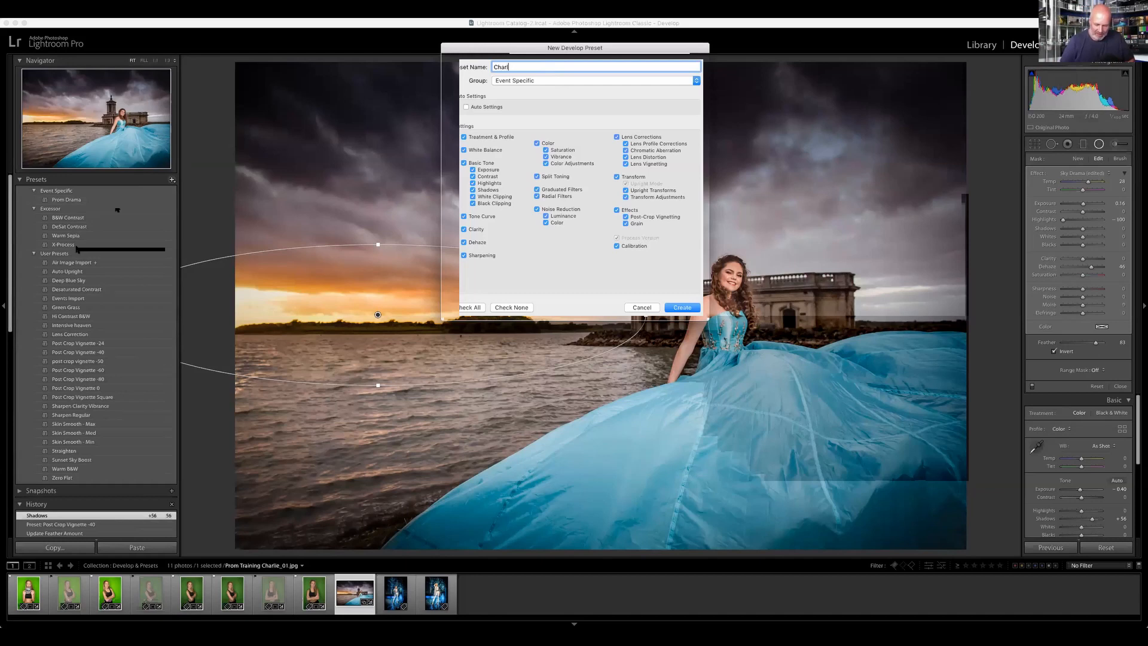
type("ie Prom")
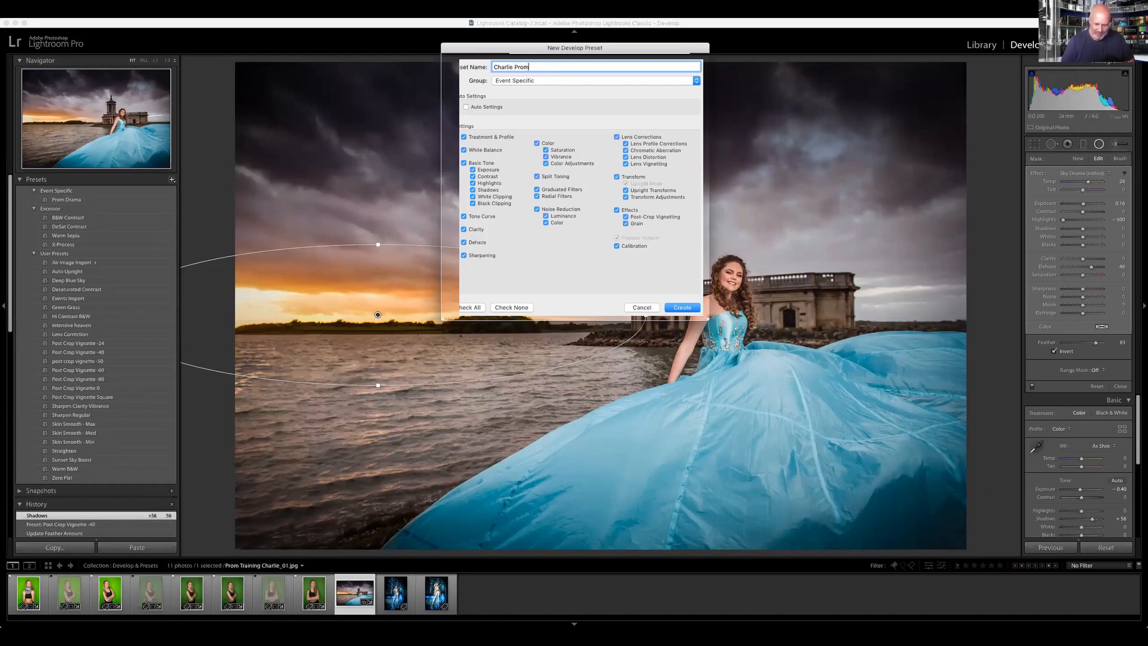
key("Return")
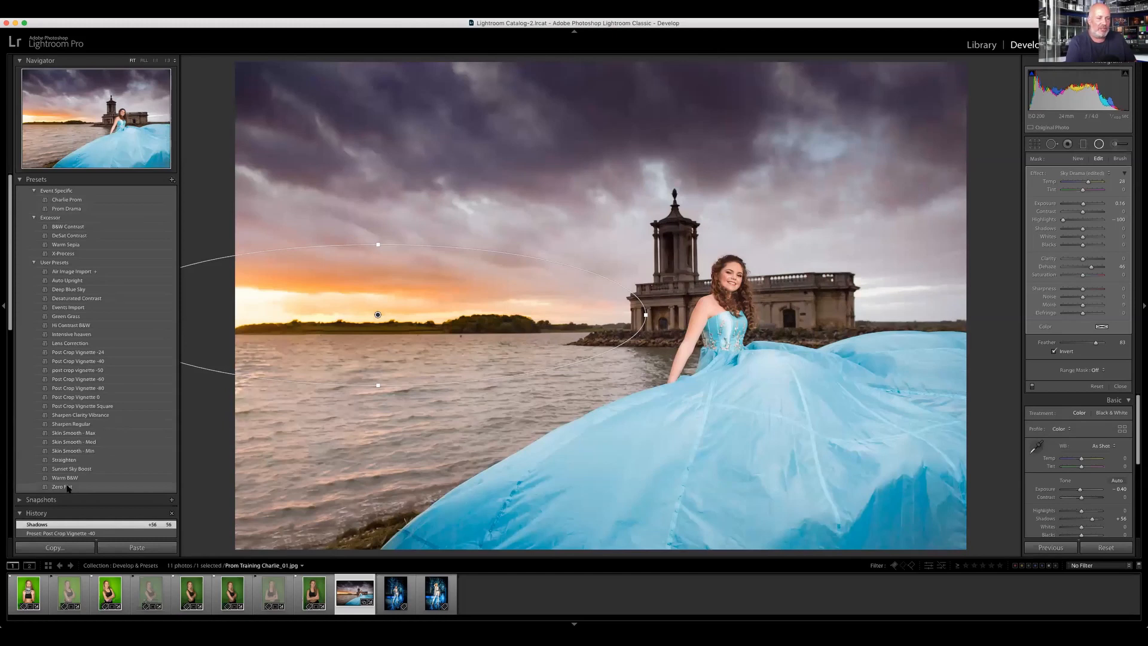
Step: Revert the lakeside portrait to its import state in the history and apply the newly saved prom preset
scroll(75, 496, "down", 5)
scroll(78, 501, "down", 3)
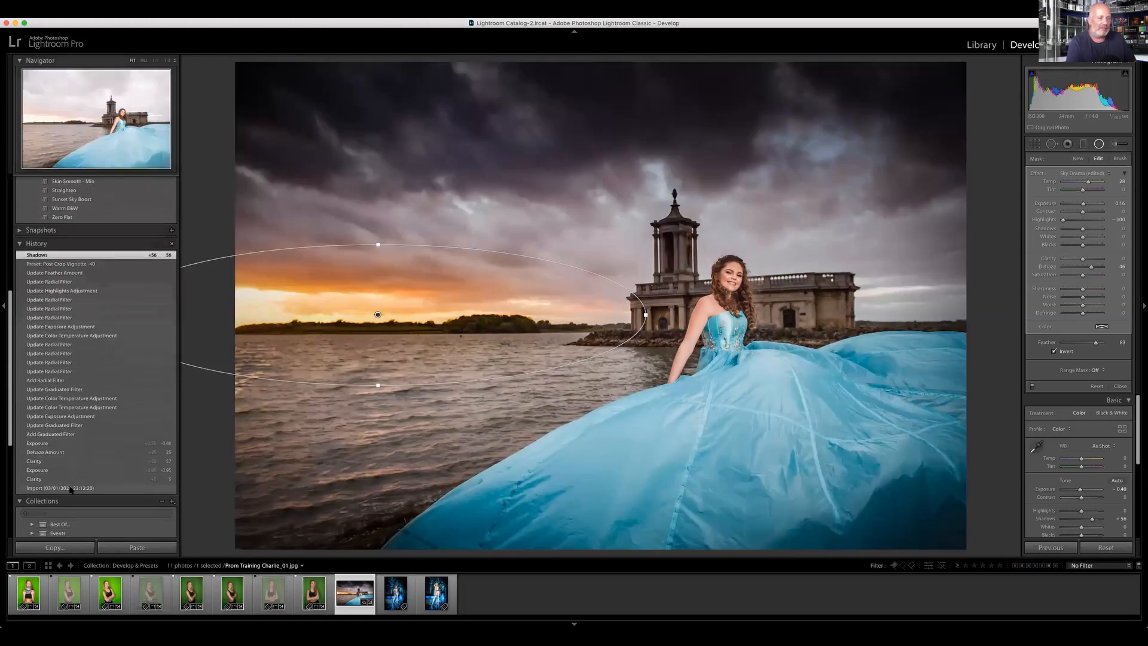
left_click(72, 488)
scroll(115, 475, "up", 10)
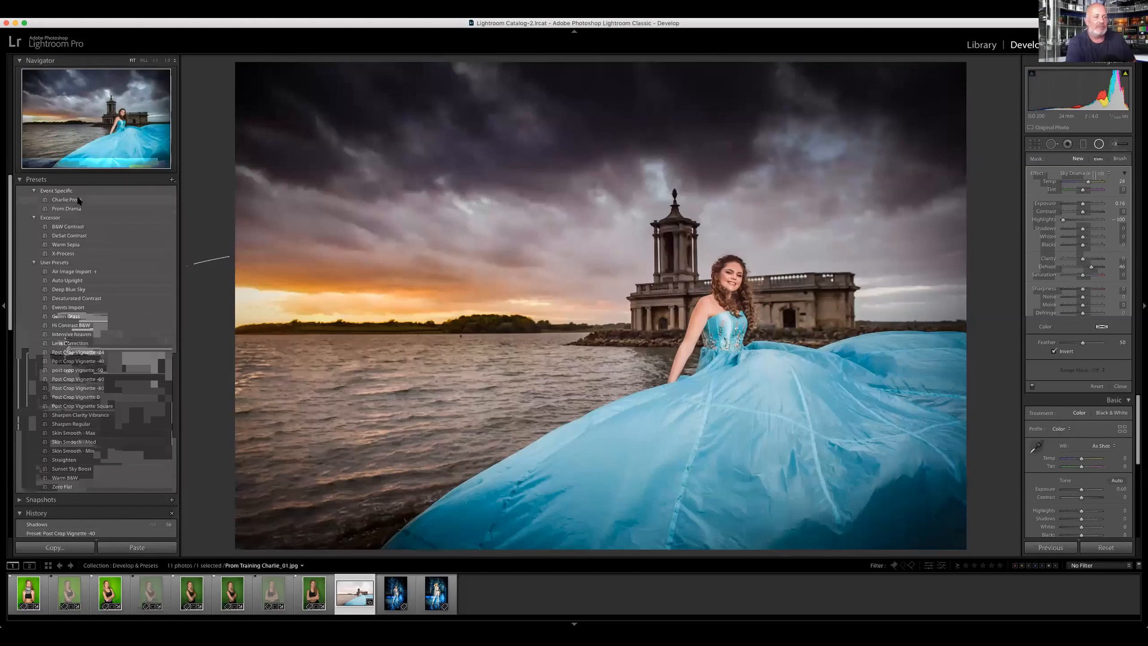
left_click(81, 201)
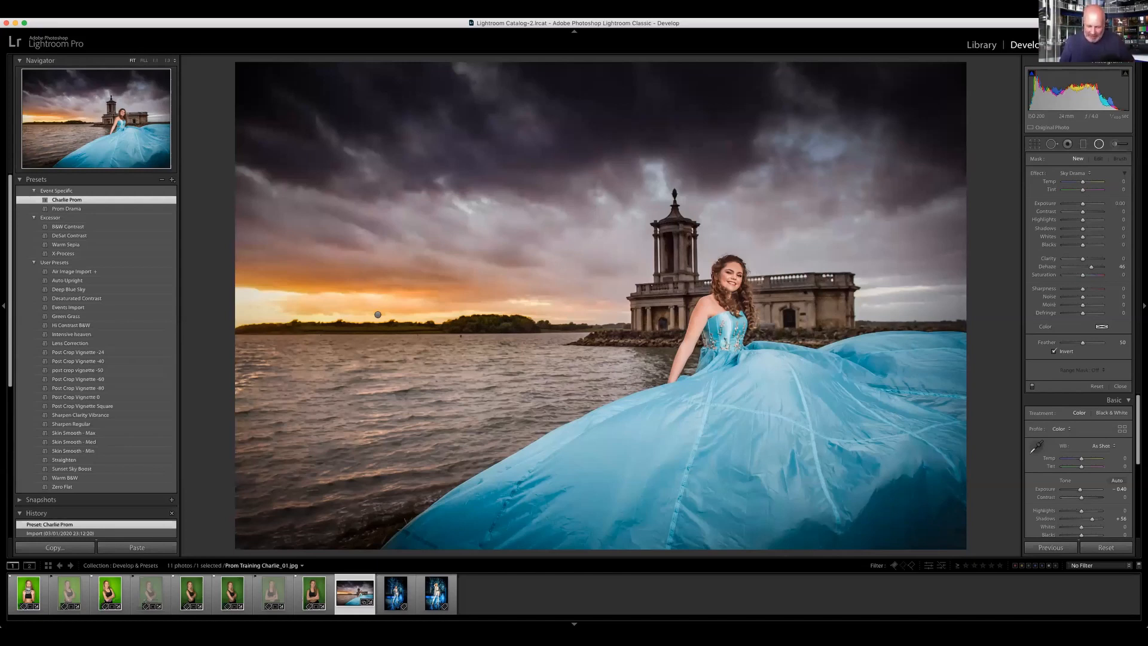
Step: View the original photo, try the Prom Drama preset on it, and reapply the newly saved prom preset
key("backslash")
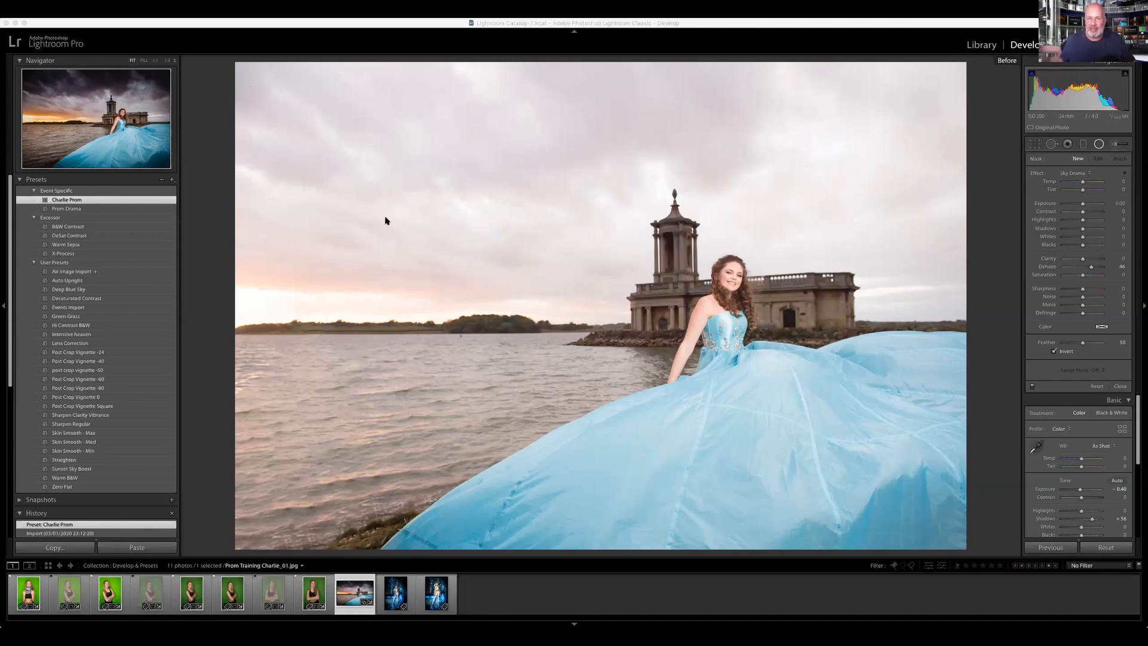
left_click(215, 74)
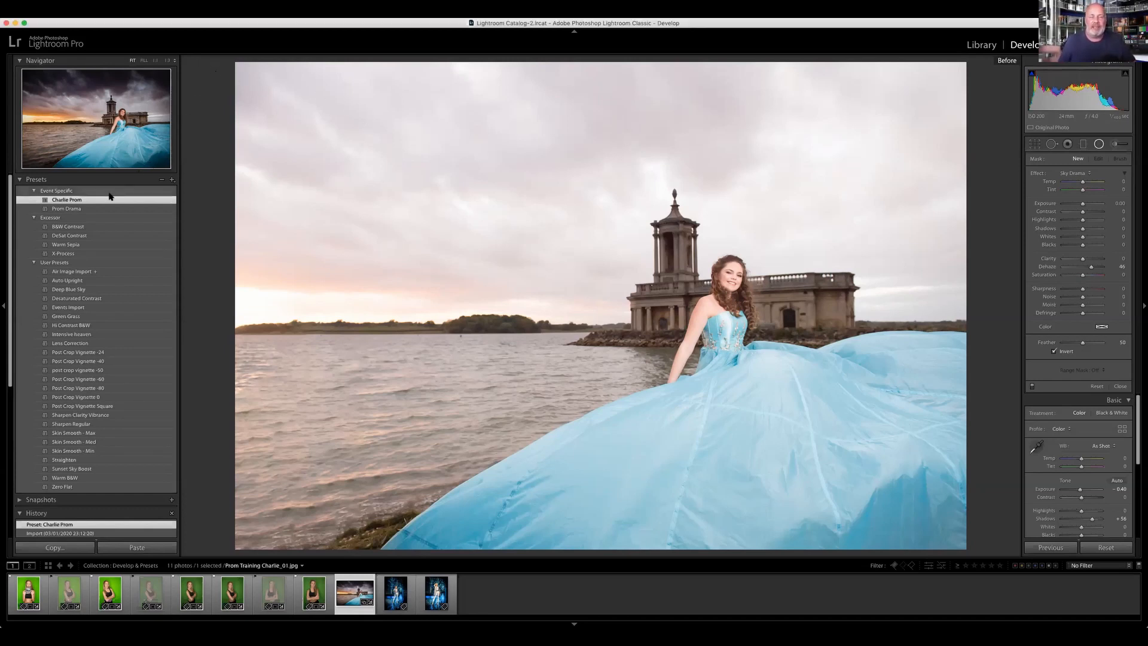
left_click(79, 208)
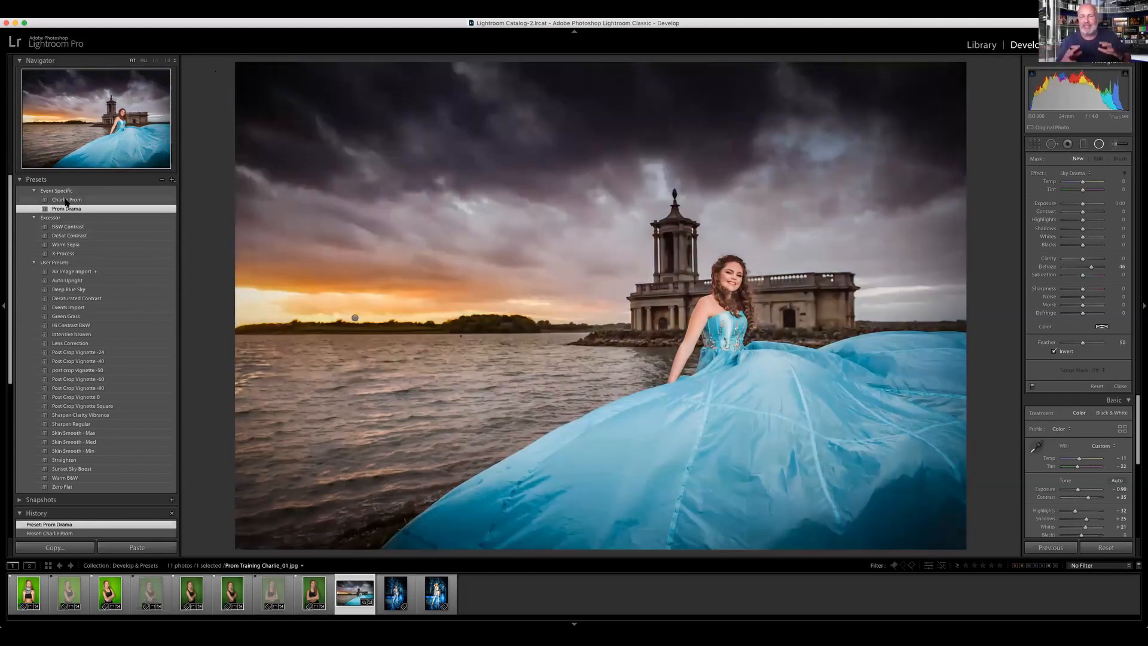
left_click(66, 200)
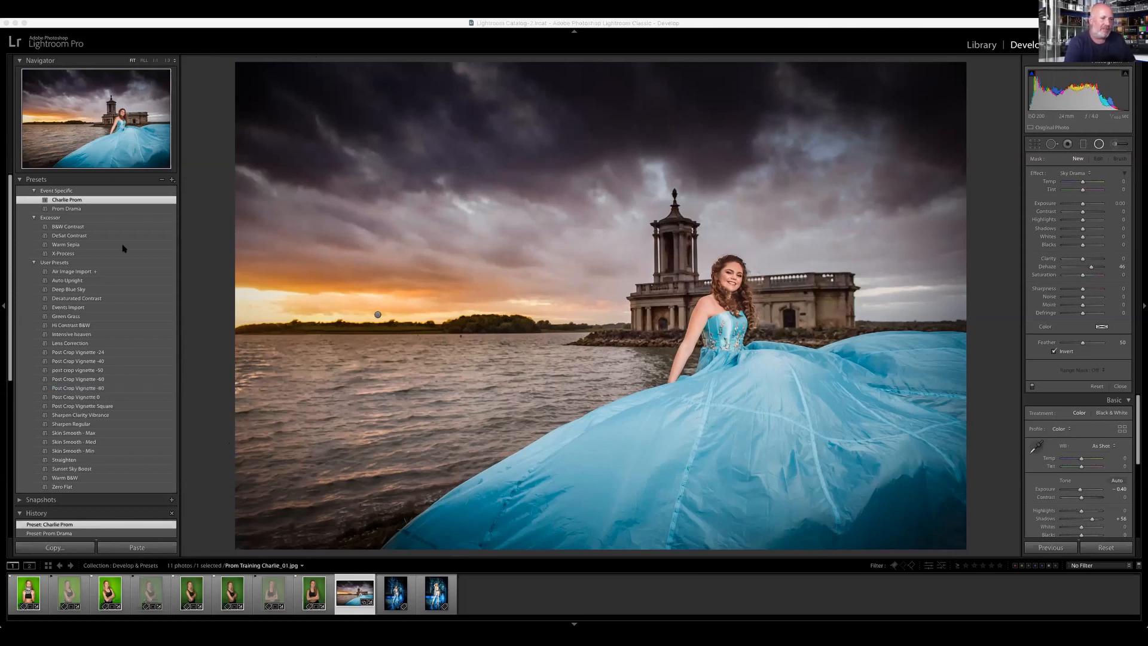
Step: Collapse the develop presets and open the Selected JPEGs folder of the 2019 Kyle prom in the Library
left_click(20, 179)
left_click(21, 179)
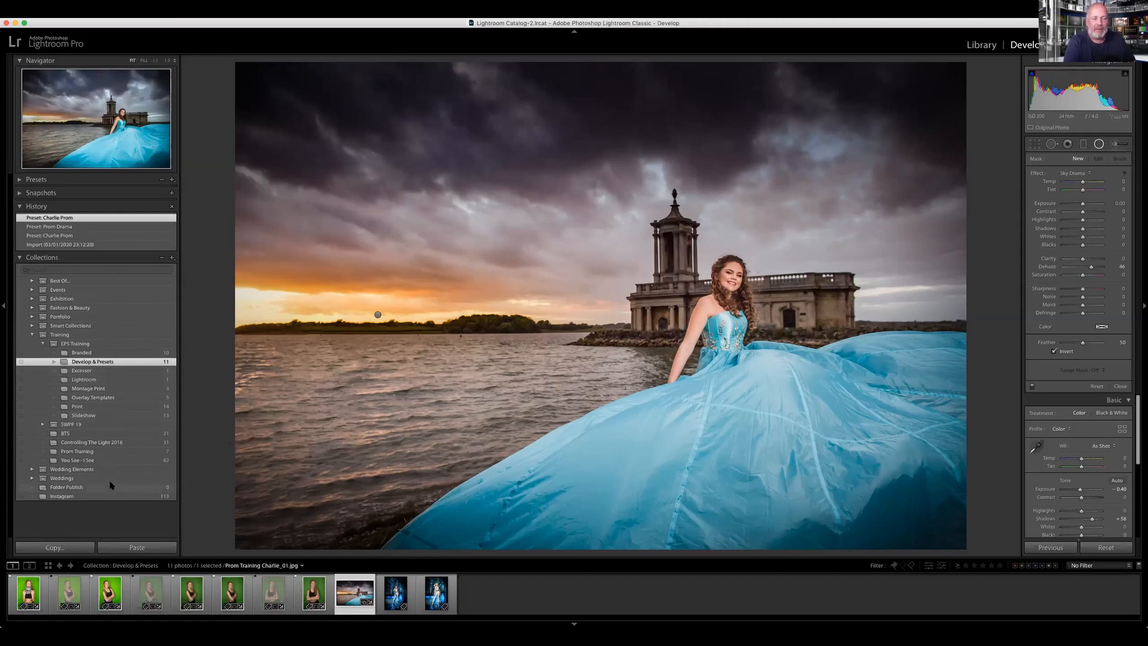
scroll(75, 302, "up", 1)
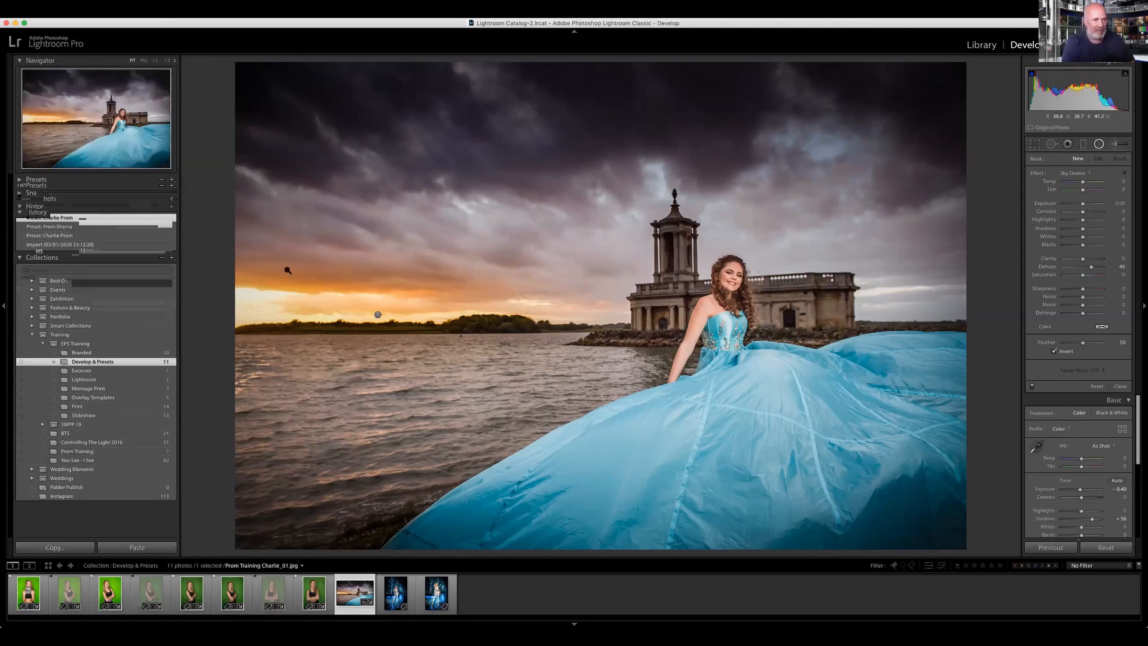
key("e")
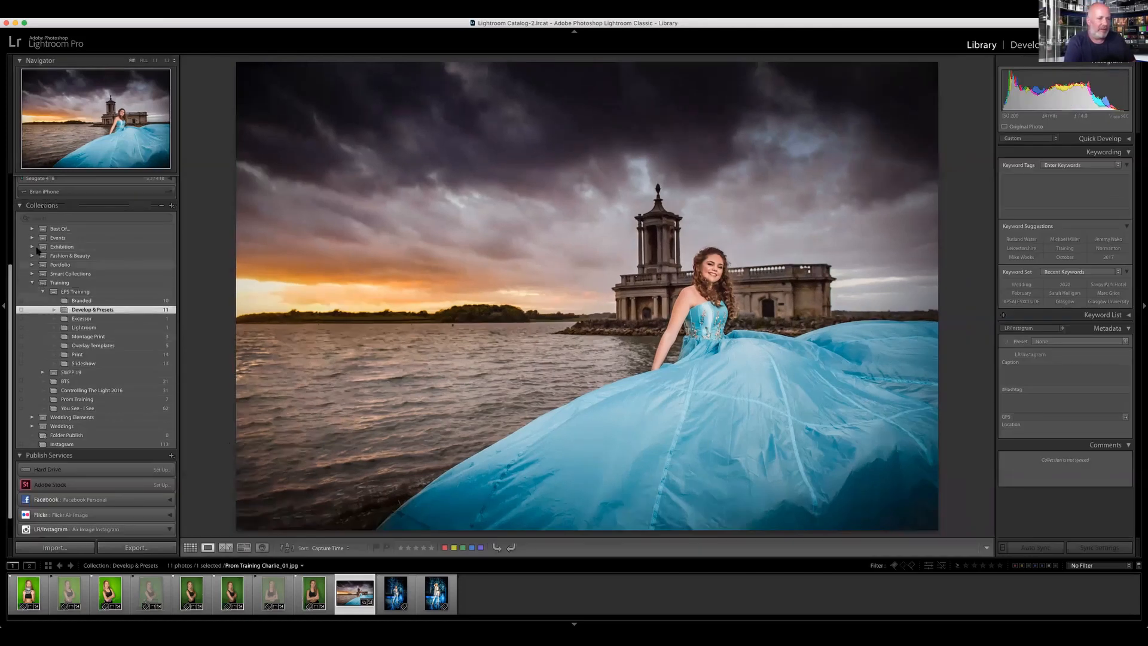
scroll(42, 253, "up", 5)
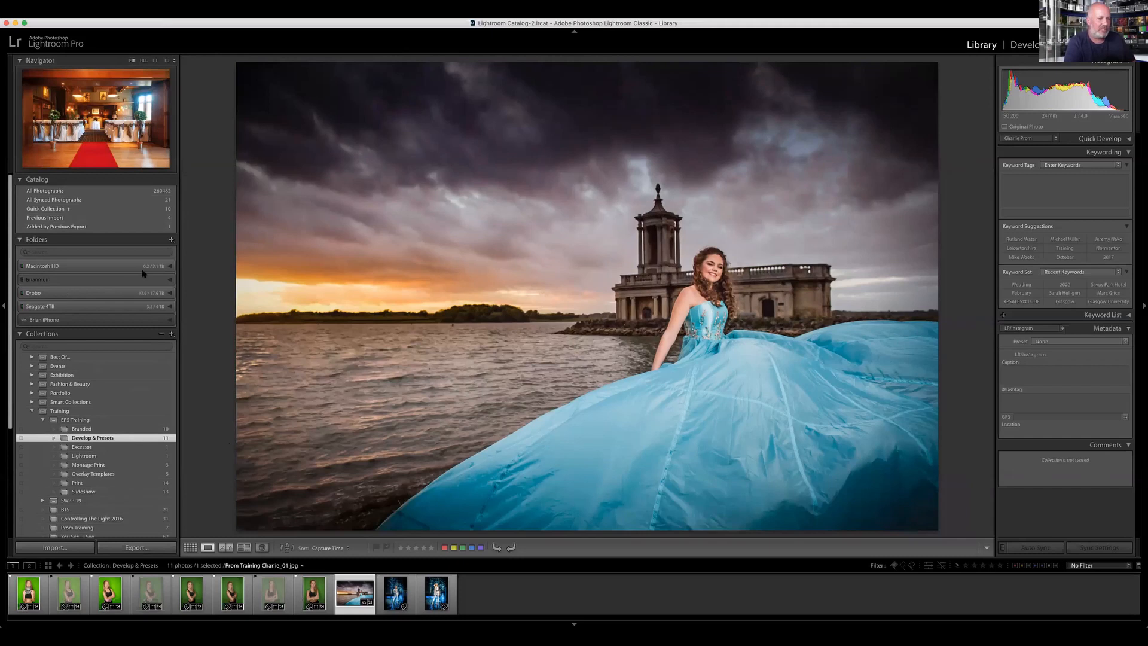
left_click(169, 267)
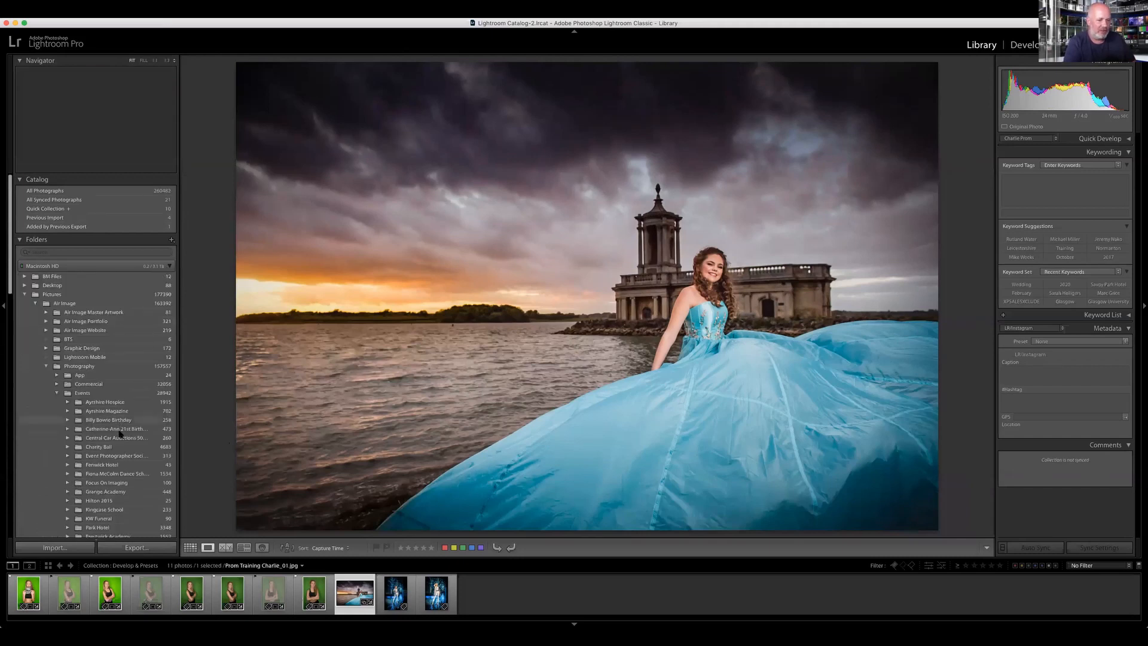
scroll(77, 479, "down", 2)
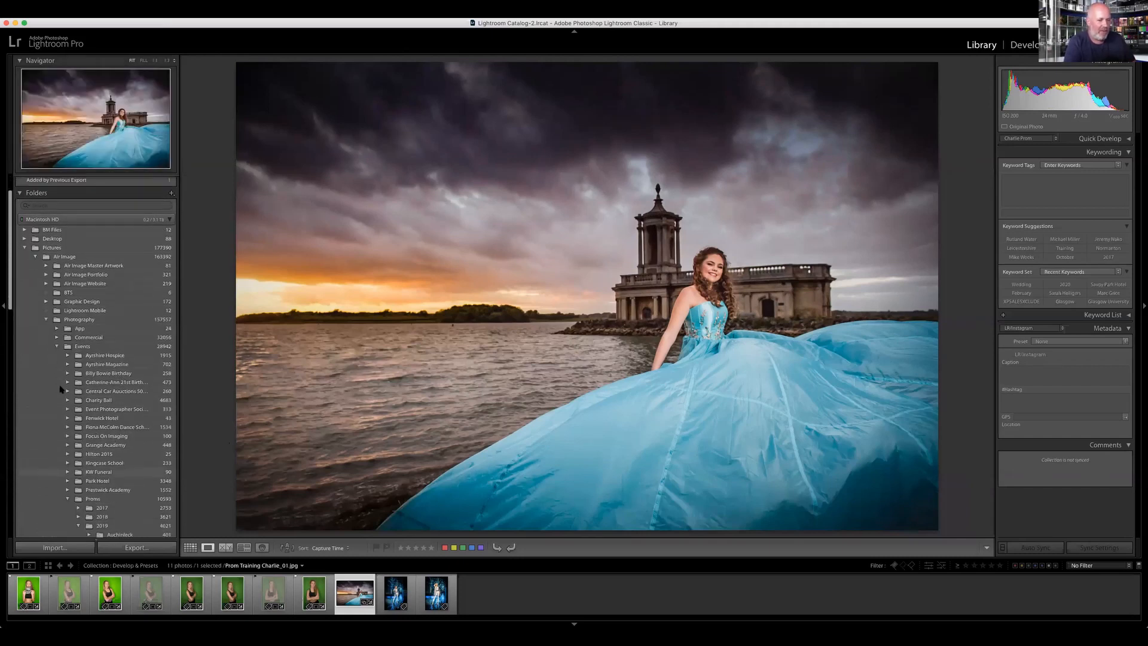
scroll(83, 461, "down", 3)
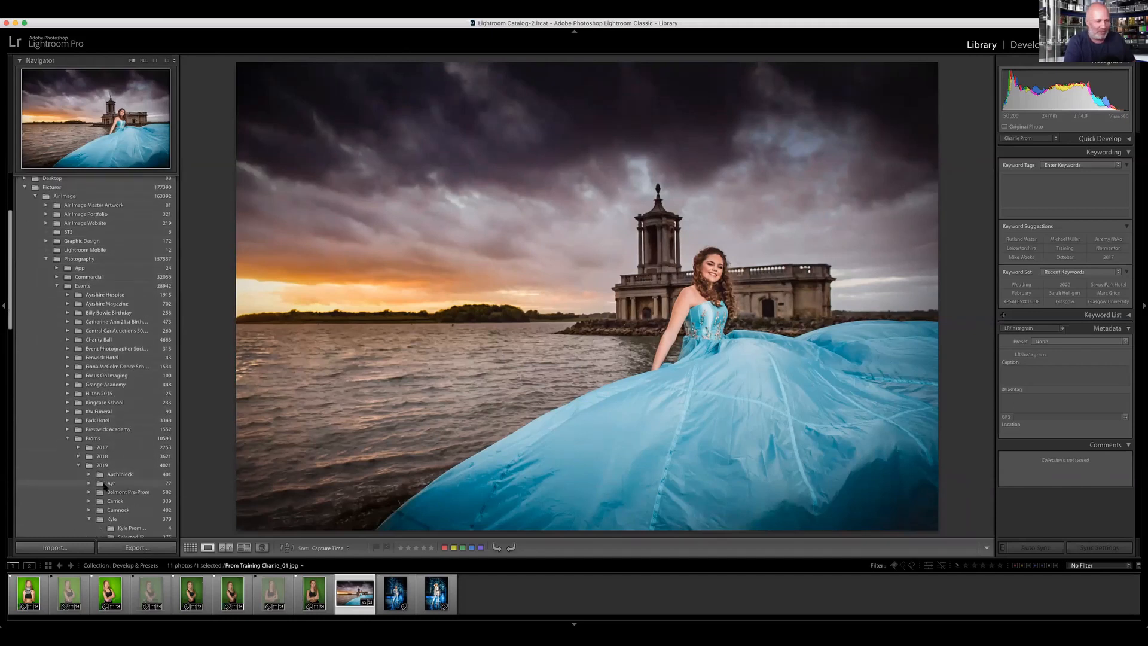
scroll(105, 484, "down", 2)
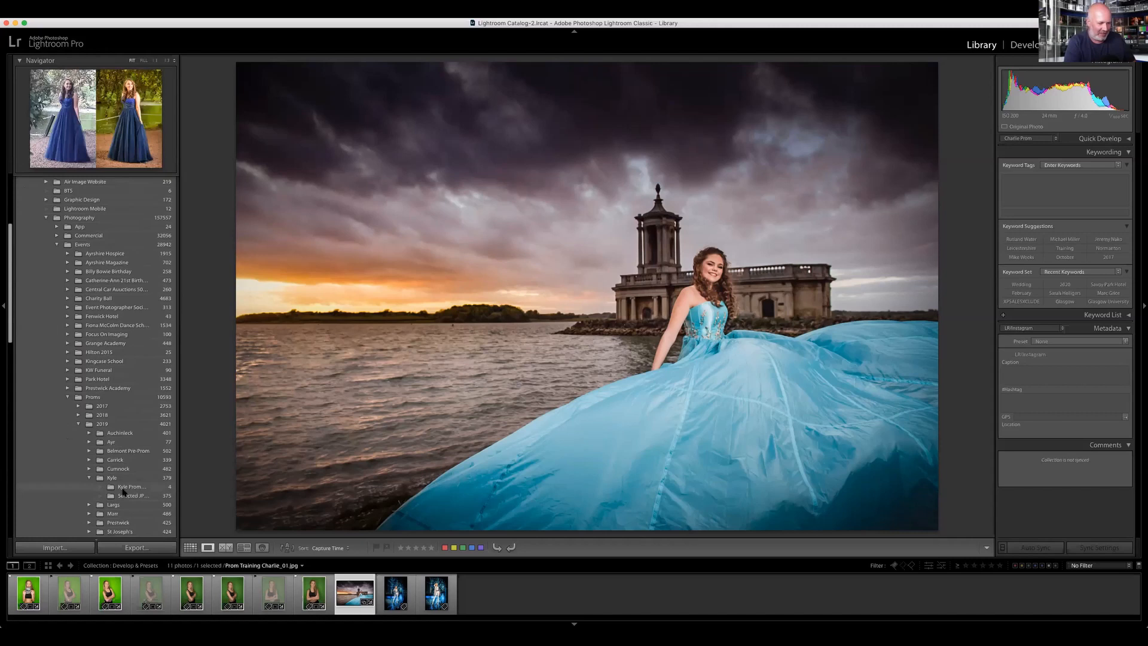
left_click(129, 495)
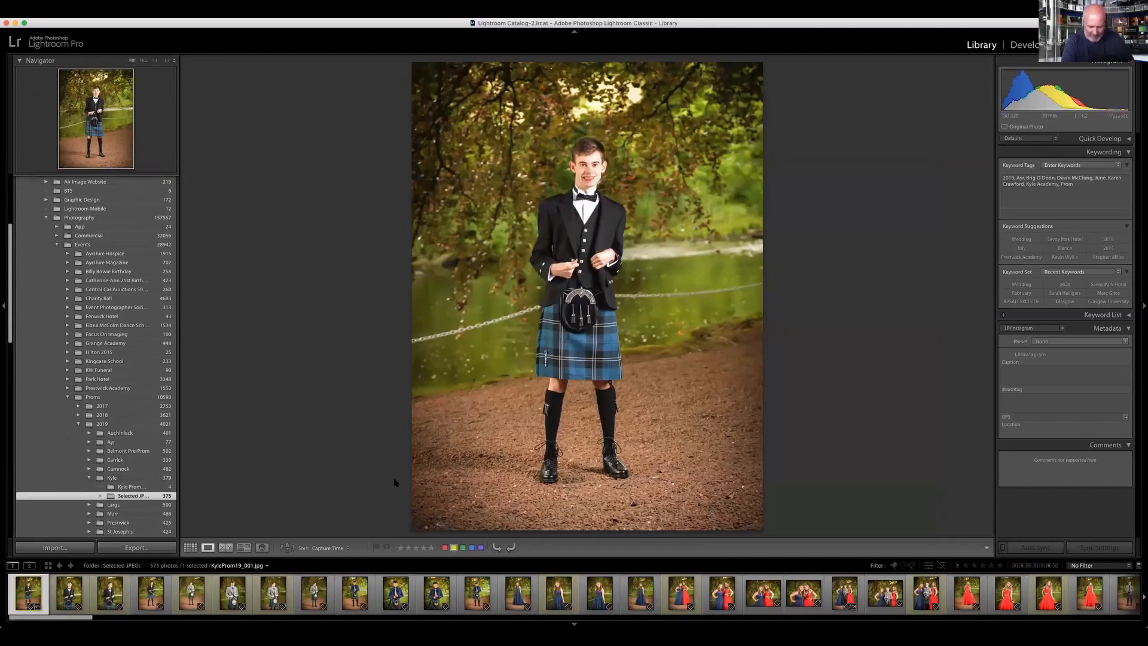
Step: Show the prom folder as a grid and shrink the thumbnails to ten photos per row
key("g")
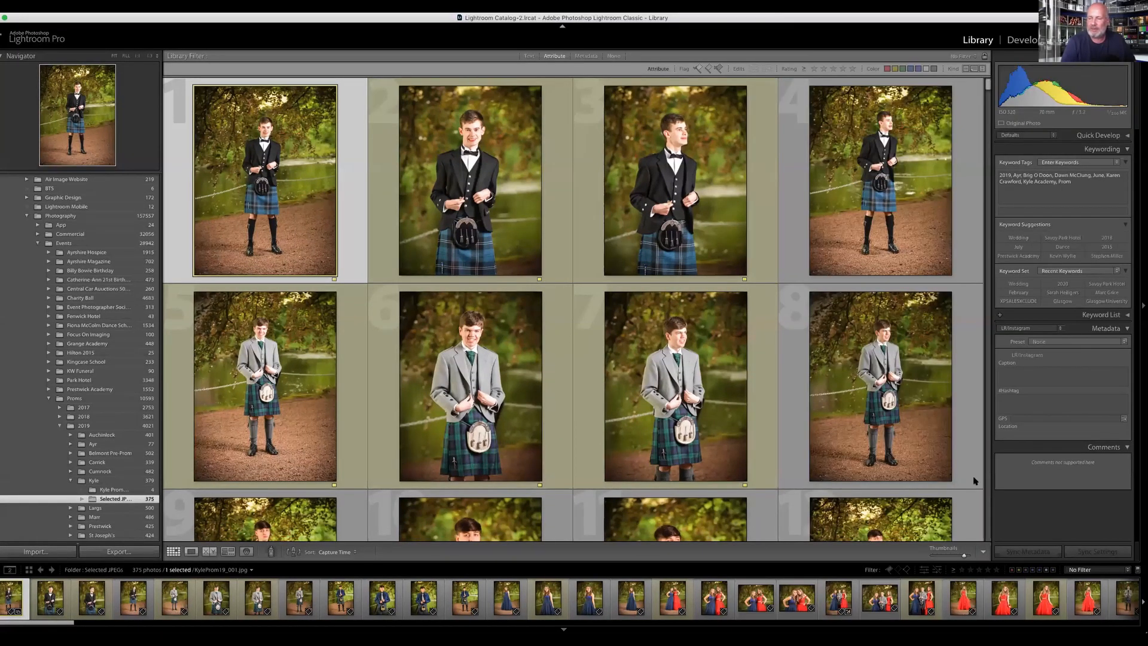
key("=")
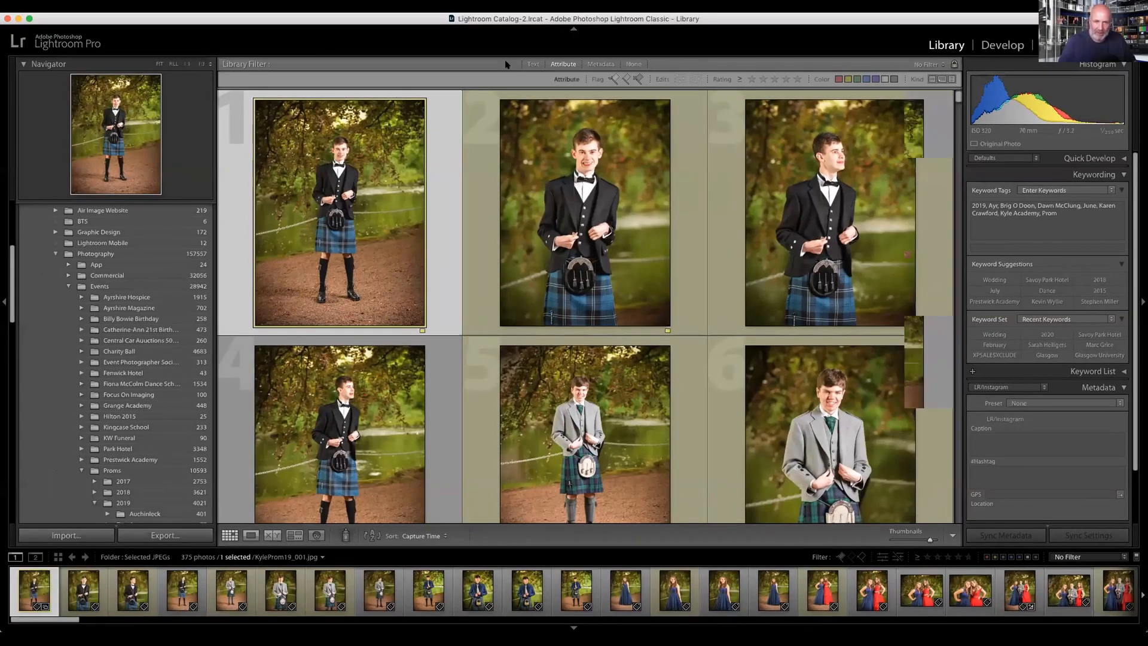
key("minus")
key("minus")
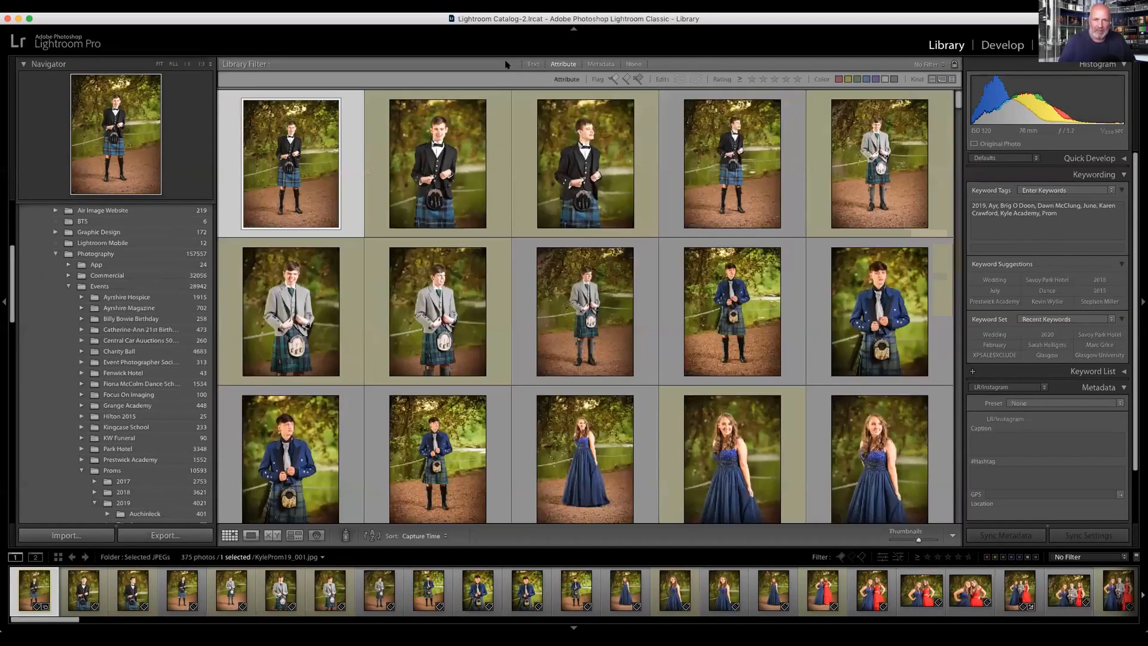
key("minus")
key("minus")
key("minus")
key("minus")
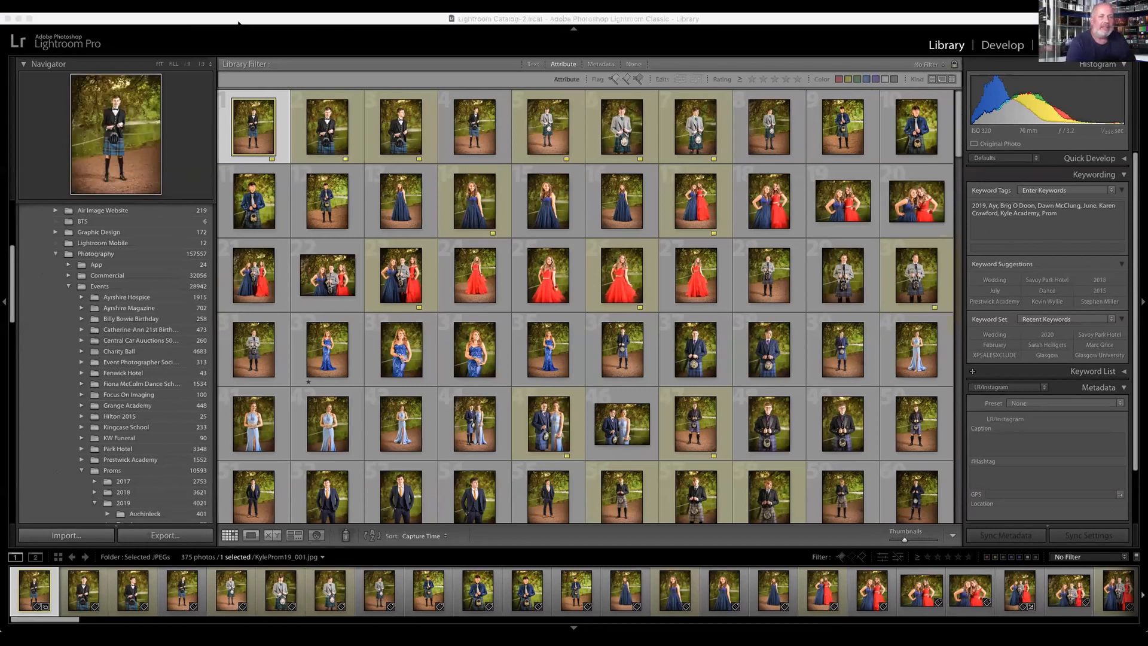
Step: Open the secondary display window, move it clear of the first grid columns, and select the thirteenth photo, the girl in the navy dress
left_click(405, 21)
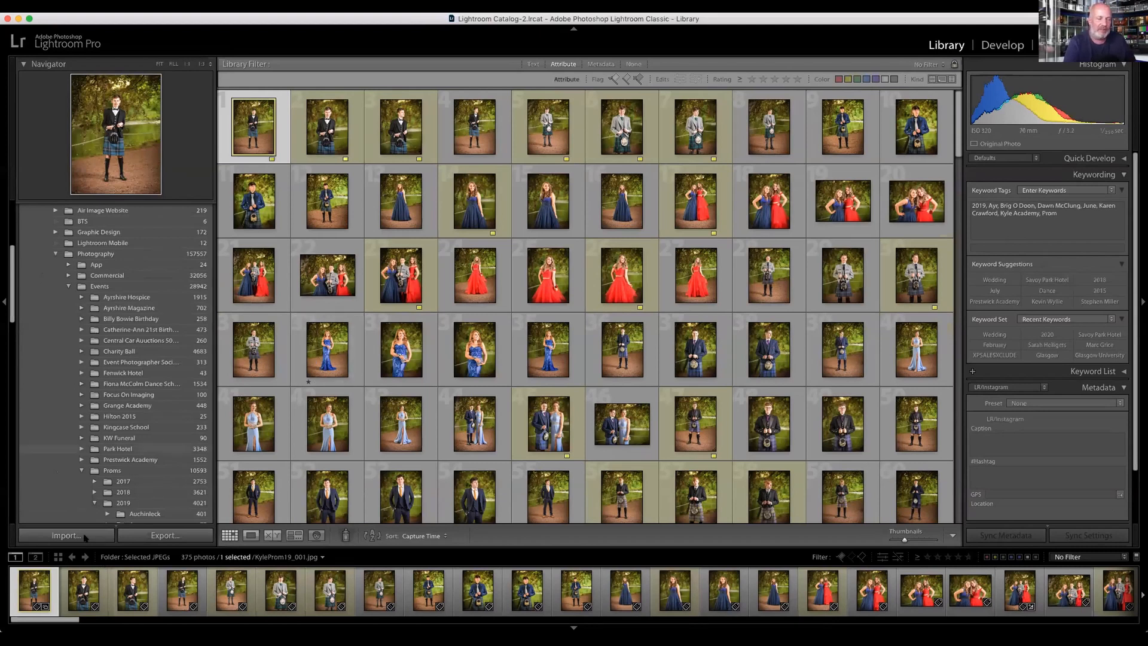
left_click(36, 557)
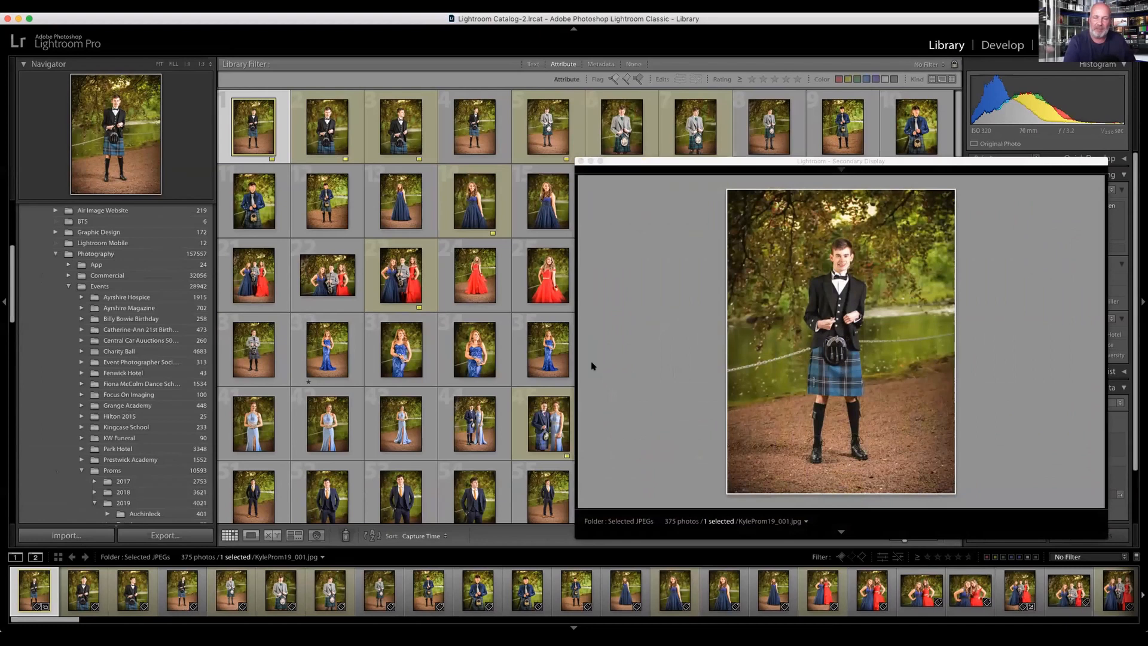
mouse_move(743, 164)
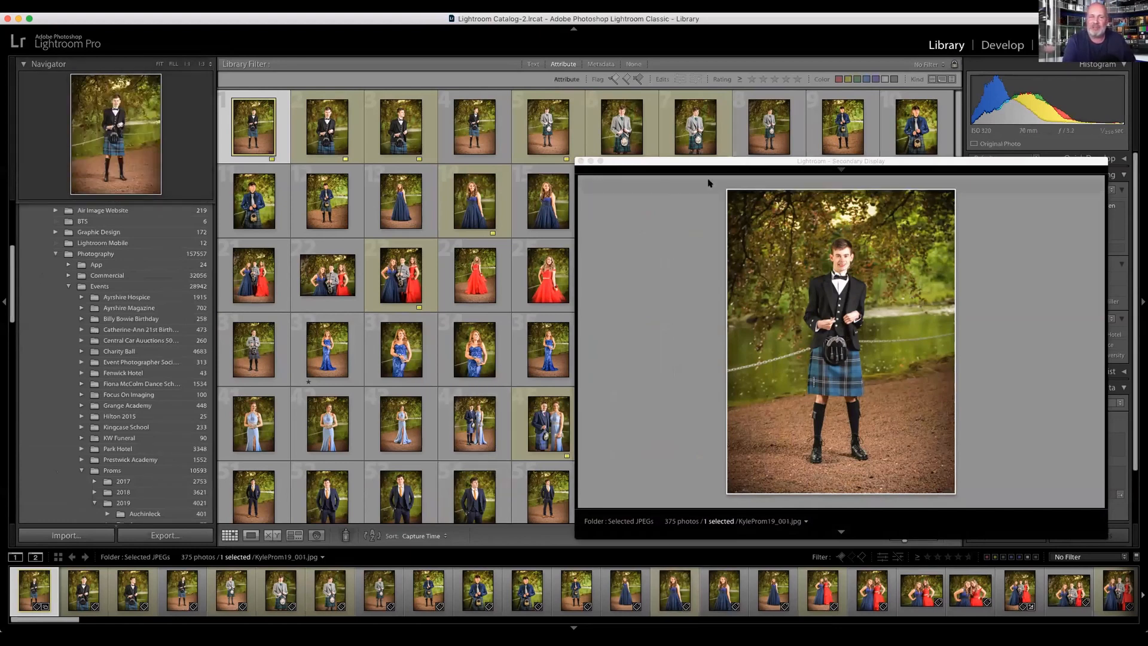
left_click_drag(691, 159, 706, 186)
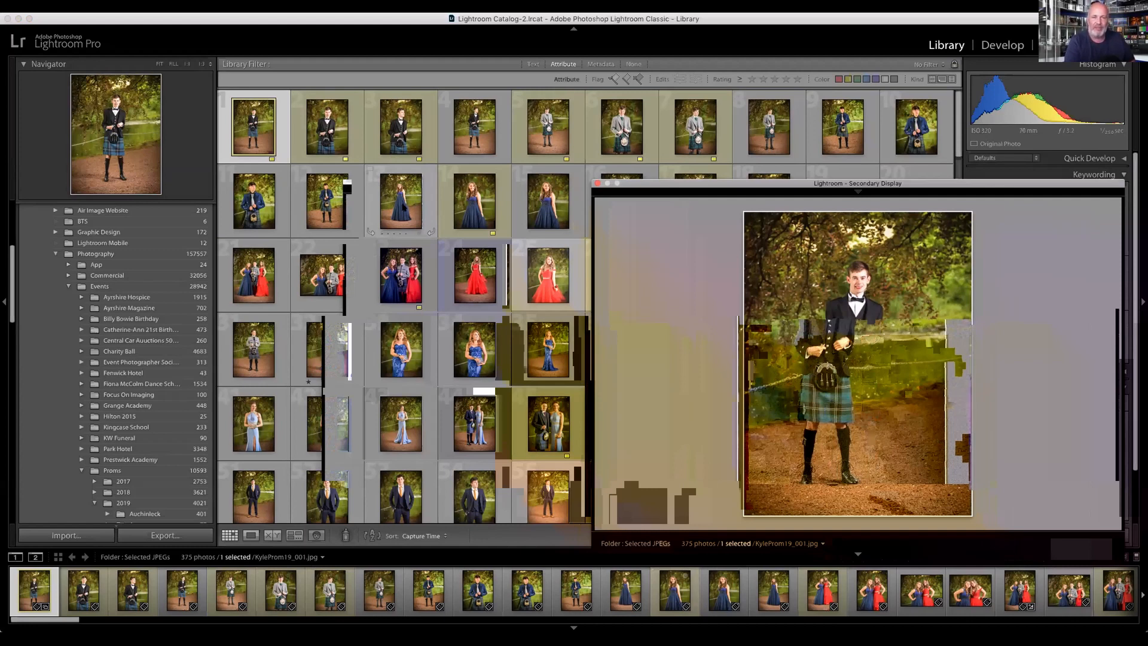
left_click(409, 199)
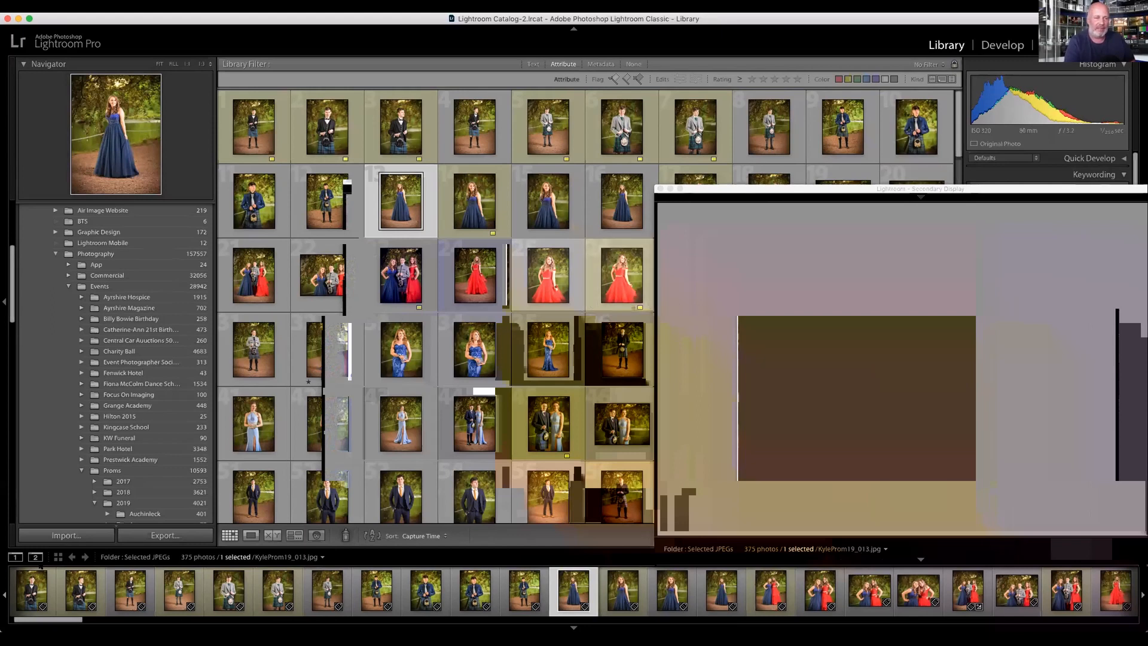
Step: Reopen the secondary display, extend the selection to photos 13 to 26, and move the survey window over the prom grid
key("super+F11")
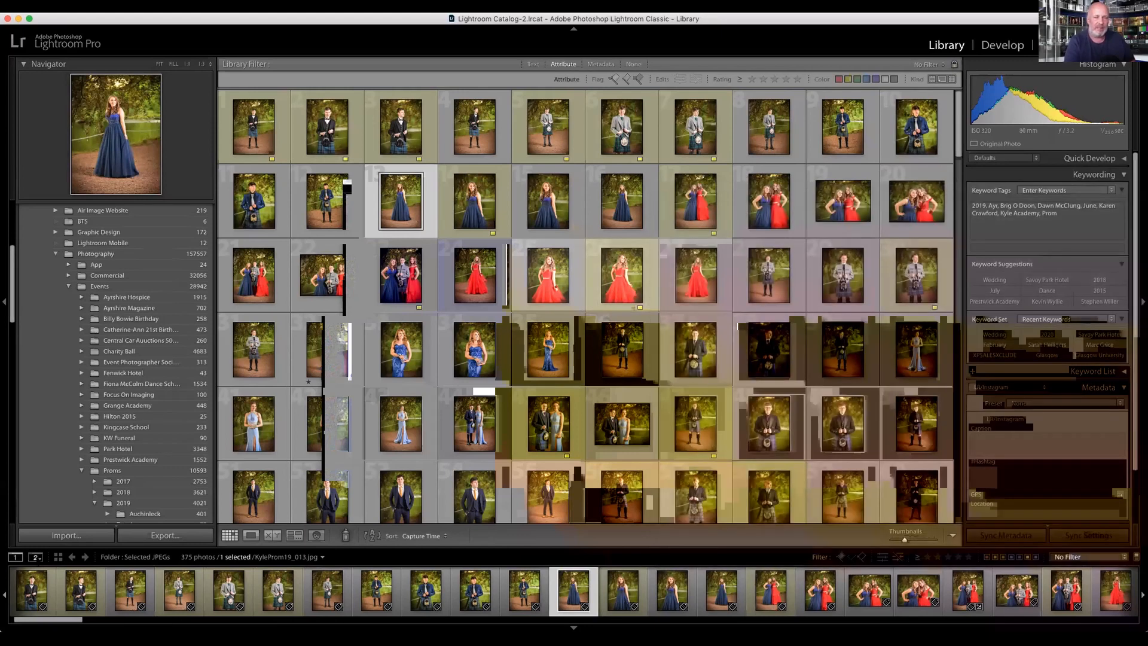
key("super+F11")
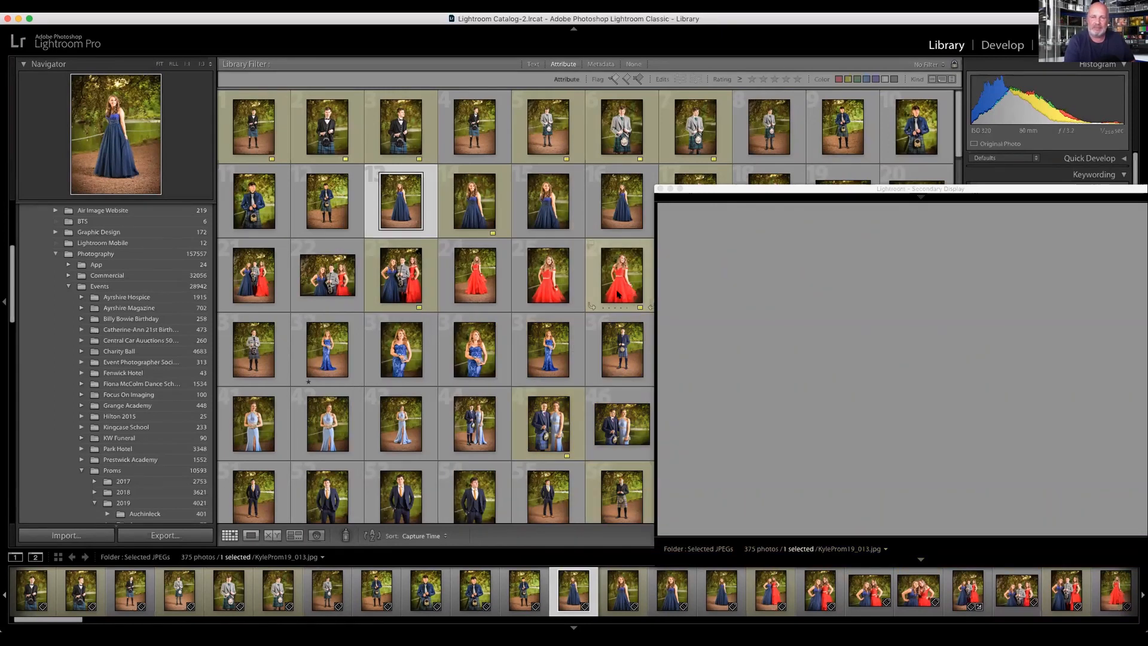
left_click(620, 291, "shift")
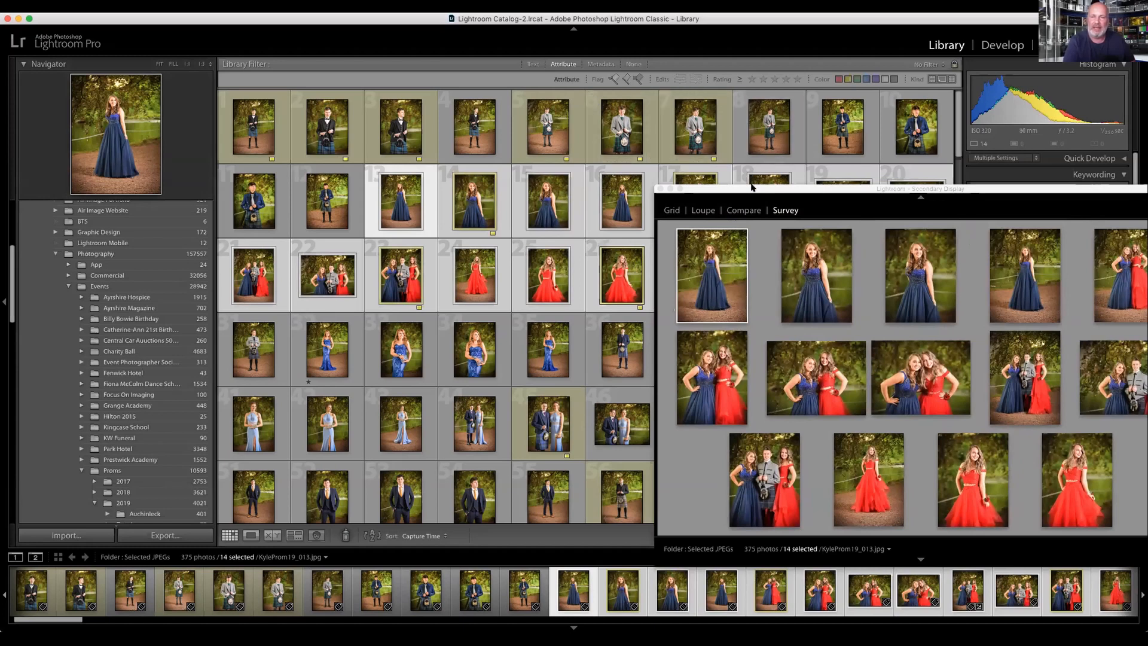
left_click_drag(724, 189, 487, 95)
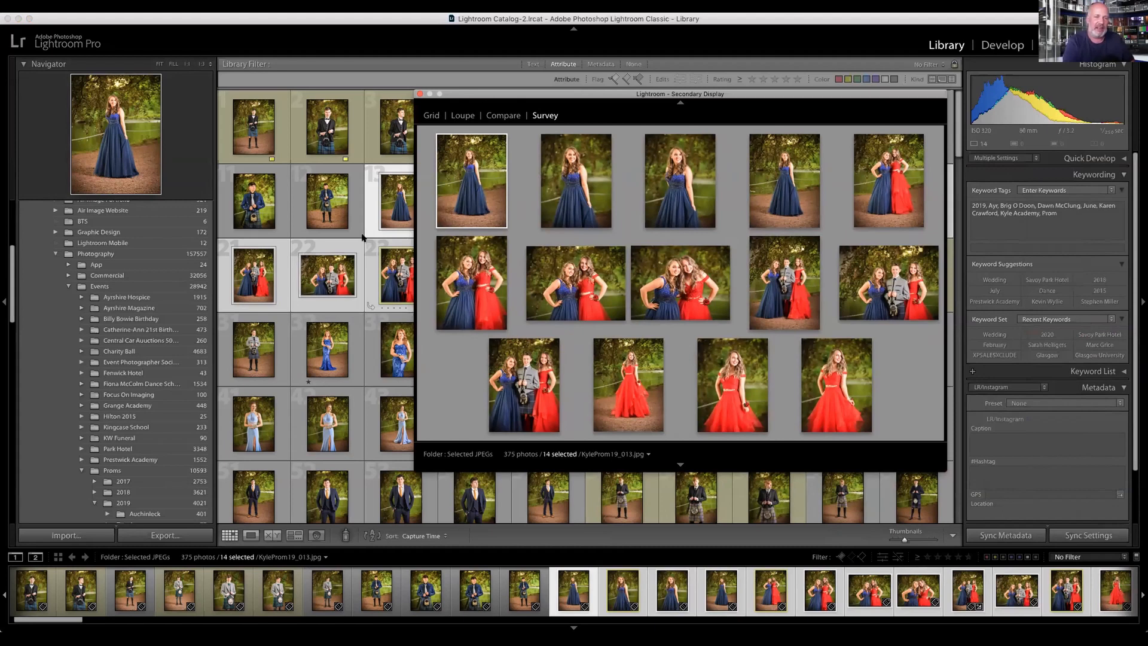
left_click_drag(496, 95, 582, 100)
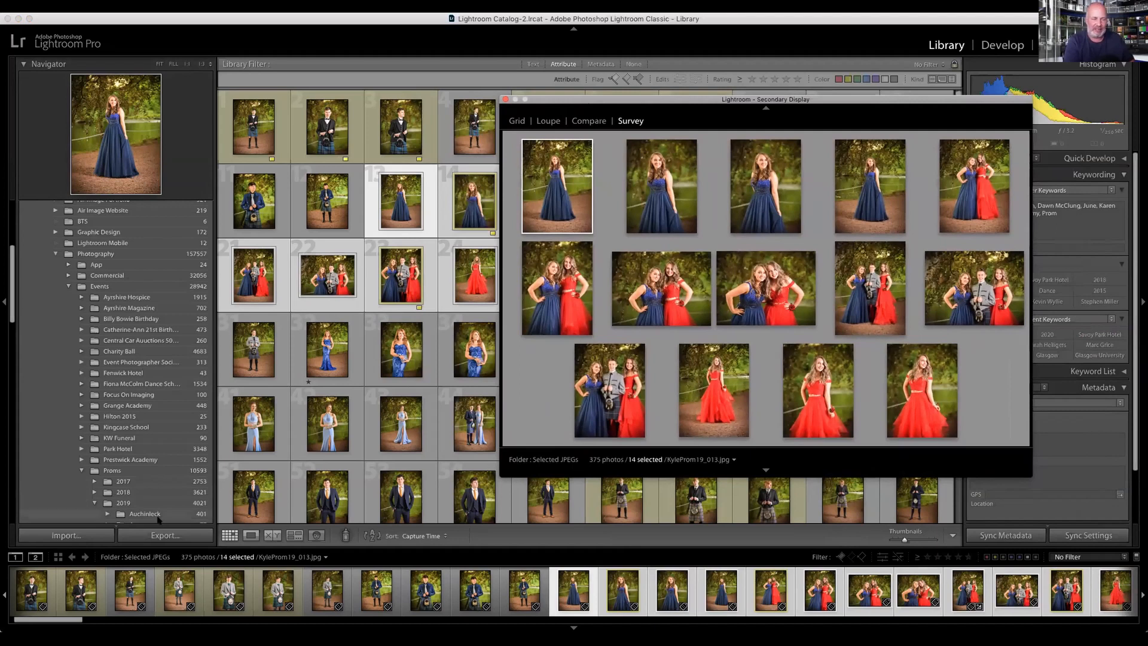
Step: Close the secondary display and view the first three comparison photos in the Kyle Prom Comparison folder enlarged
scroll(157, 478, "down", 5)
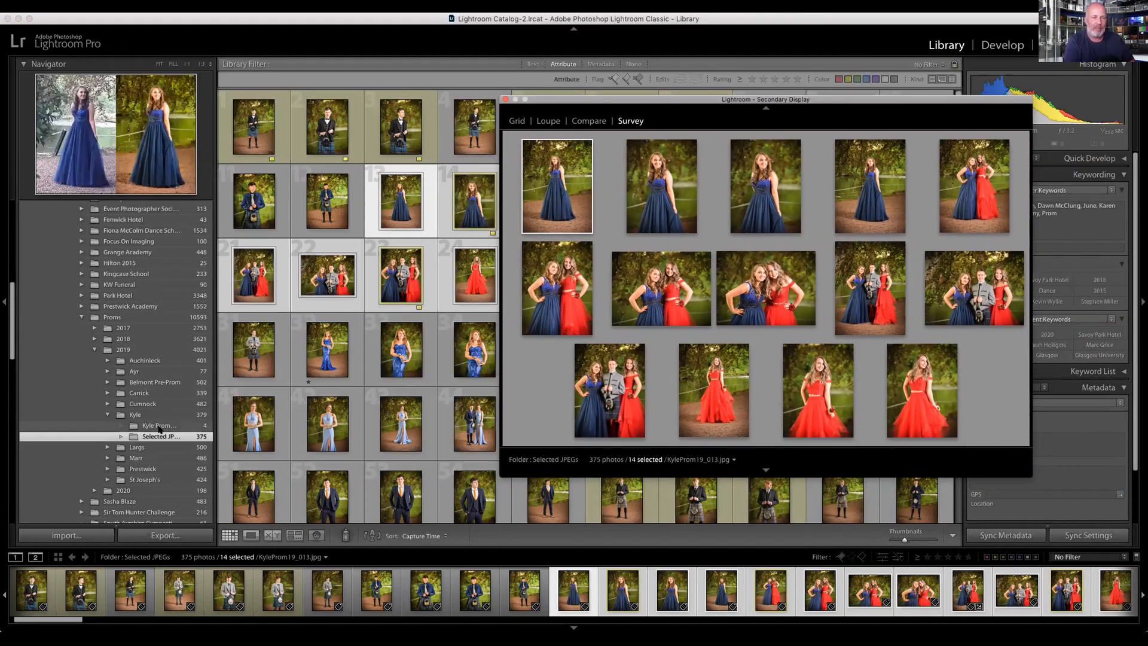
left_click(35, 557)
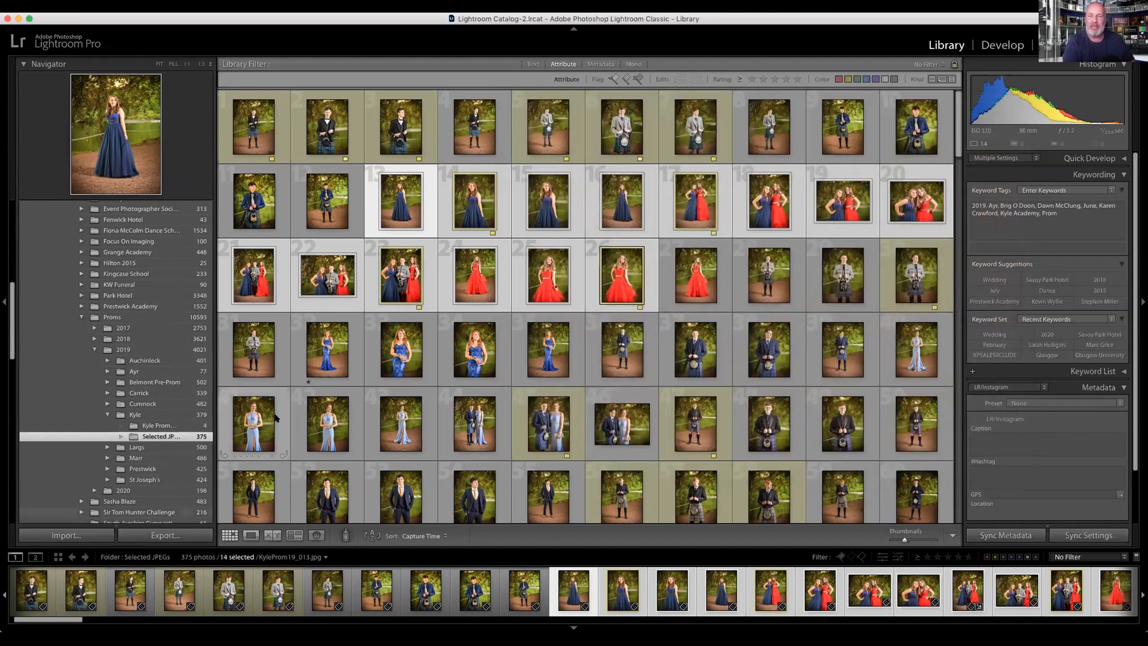
left_click(162, 426)
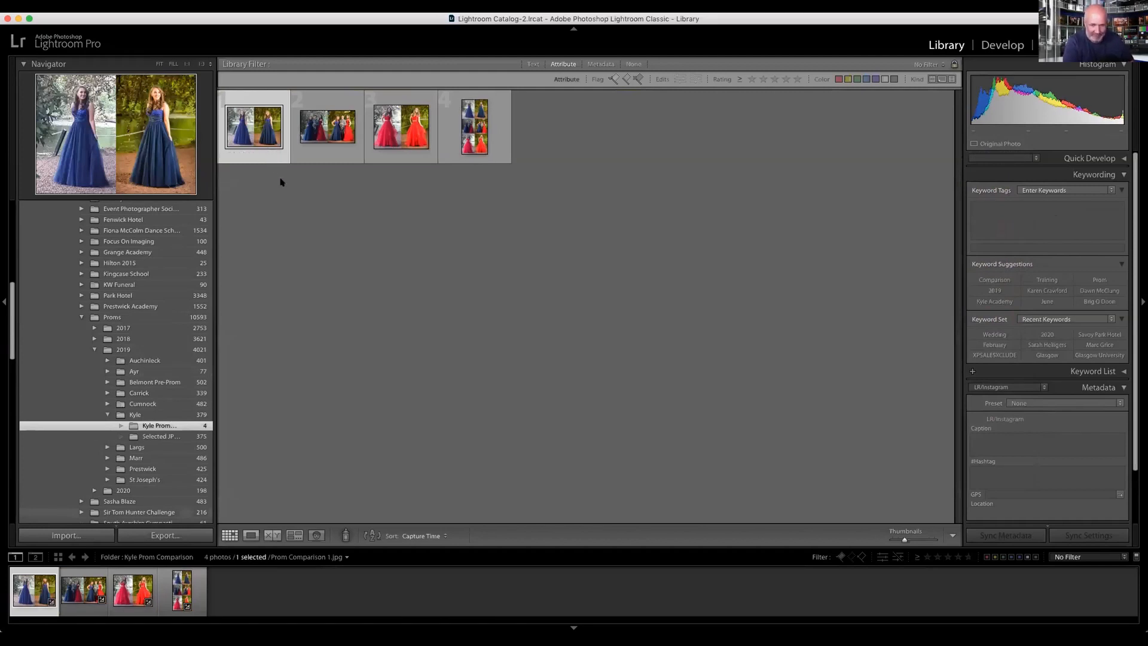
key("e")
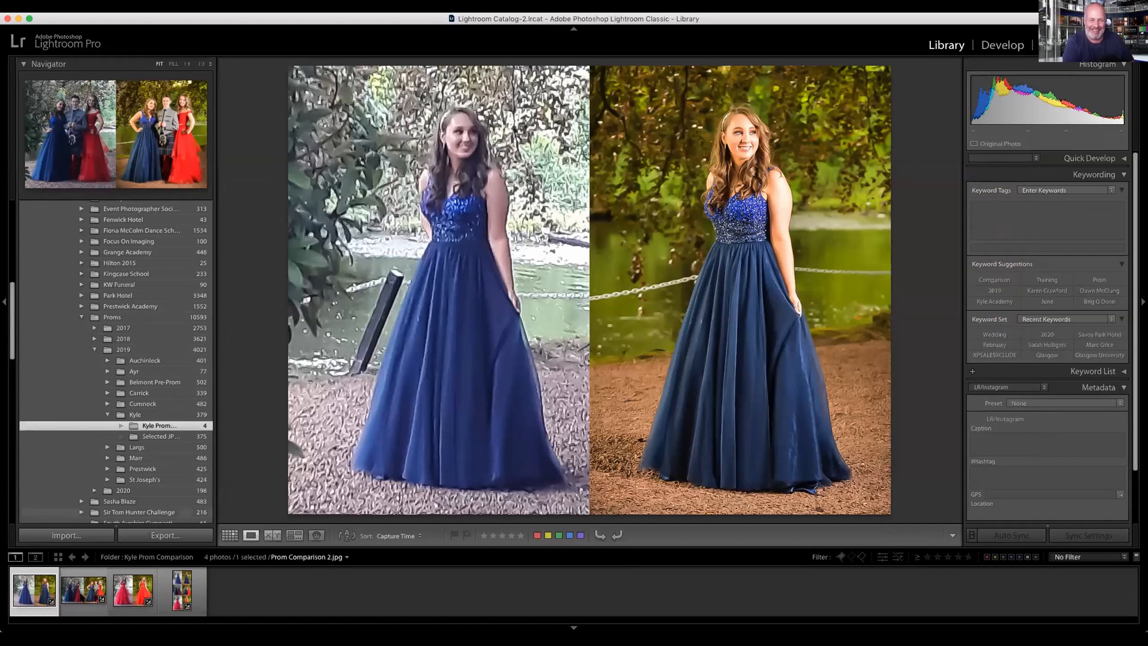
left_click(86, 588)
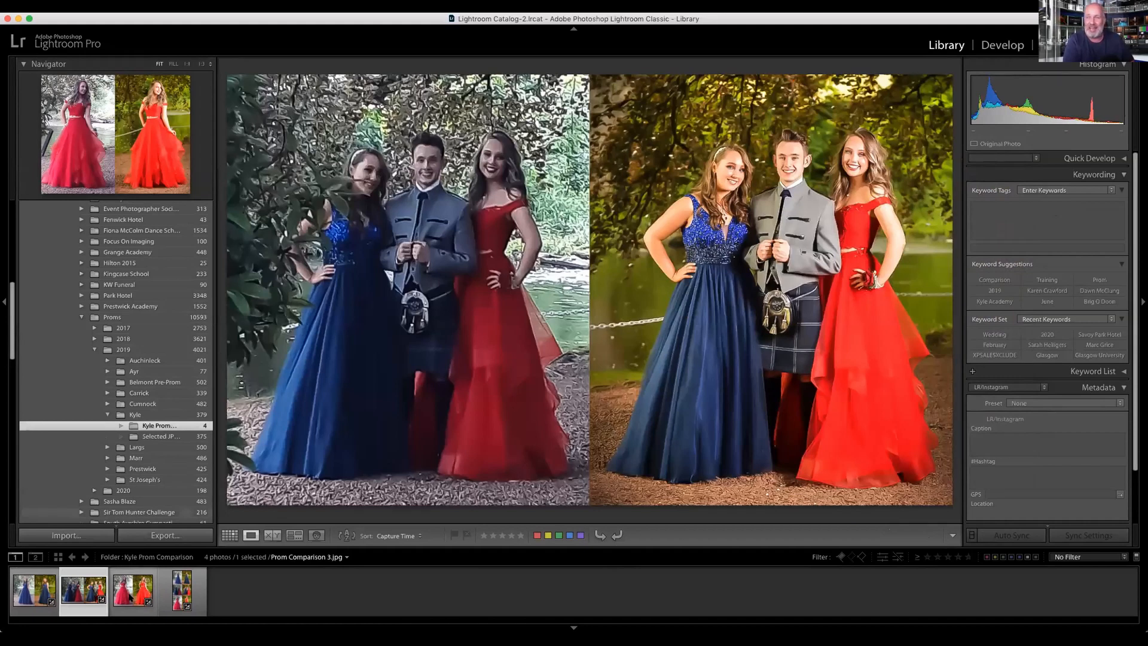
left_click(133, 592)
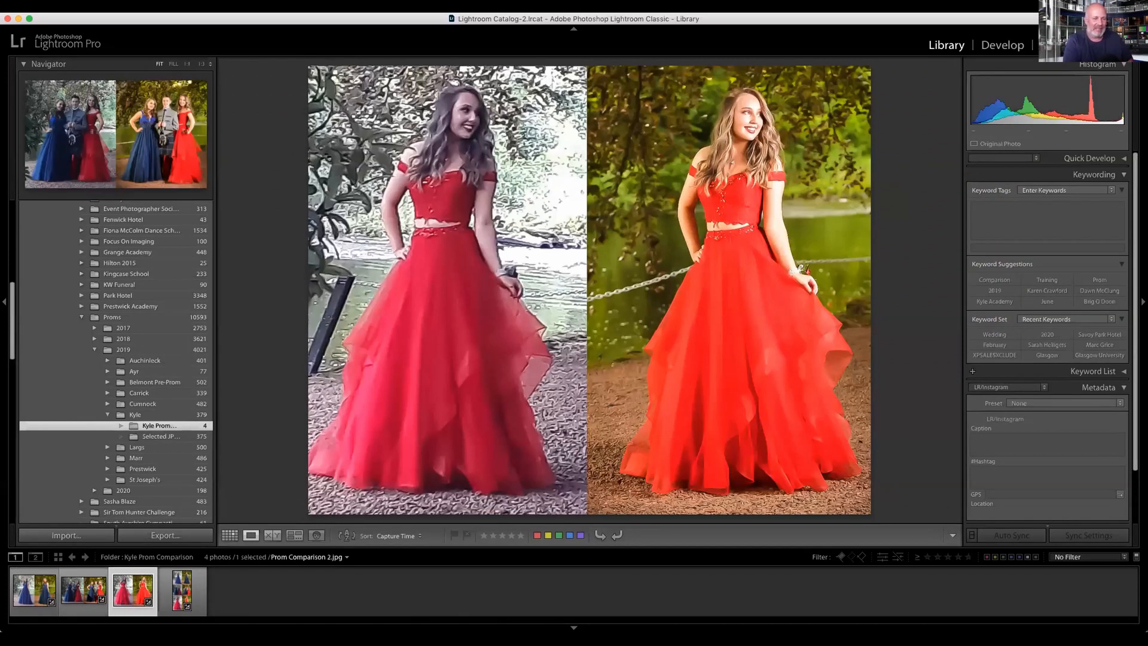
Step: Return to the Selected JPEGs grid and survey photos 13 to 27 on the secondary display
left_click(151, 438)
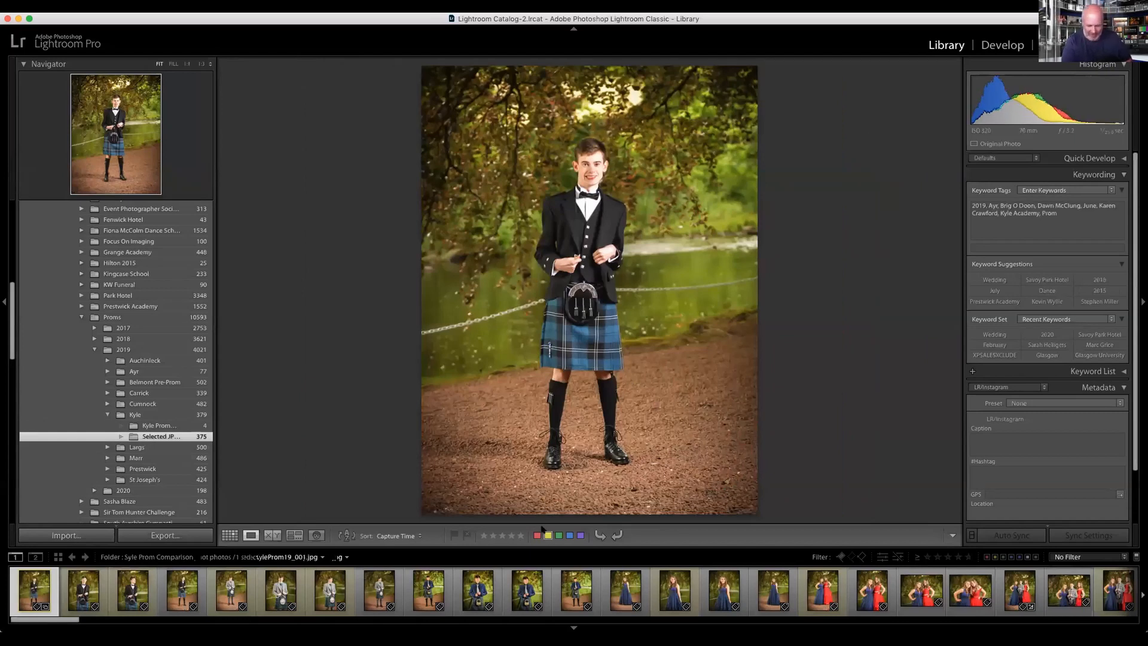
key("g")
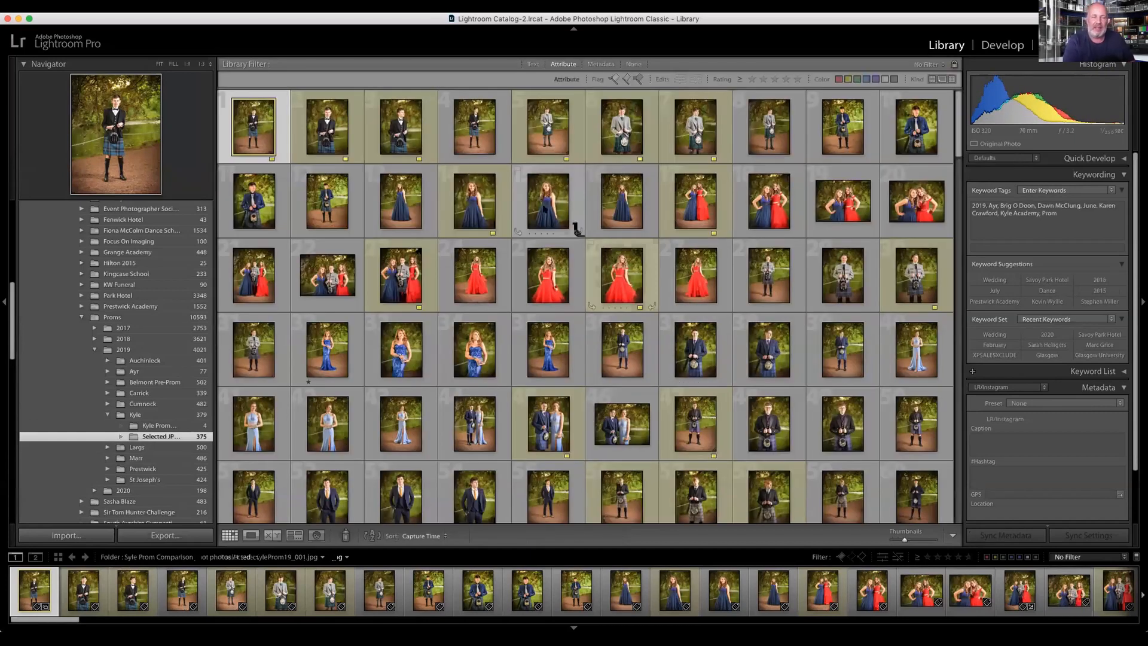
left_click(412, 195)
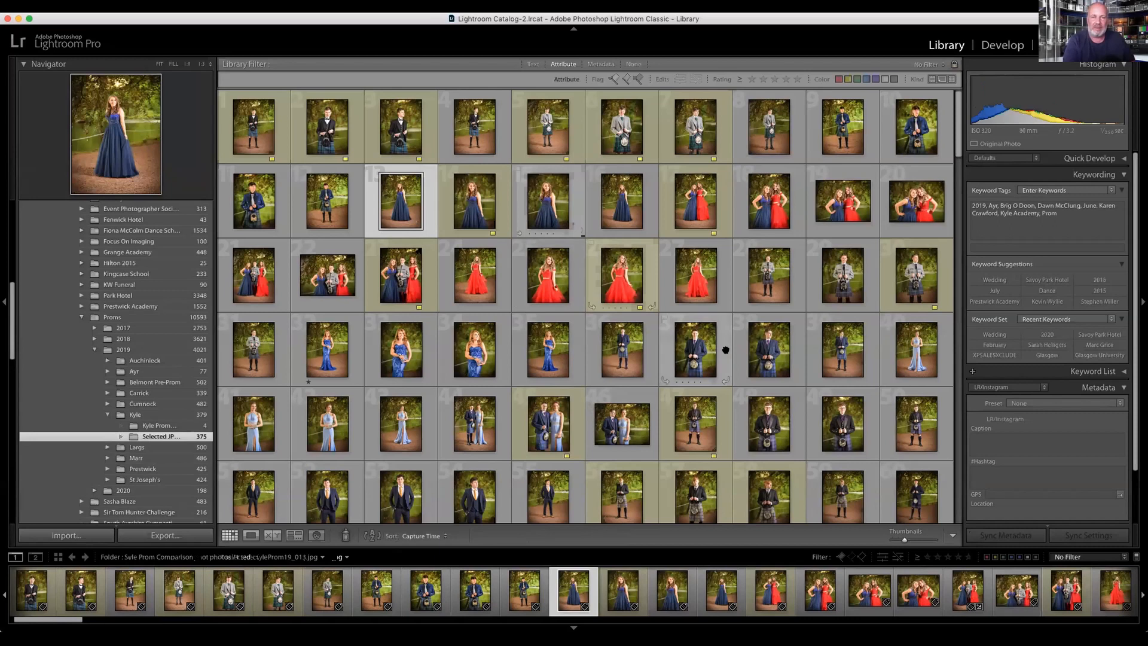
left_click(698, 287, "shift")
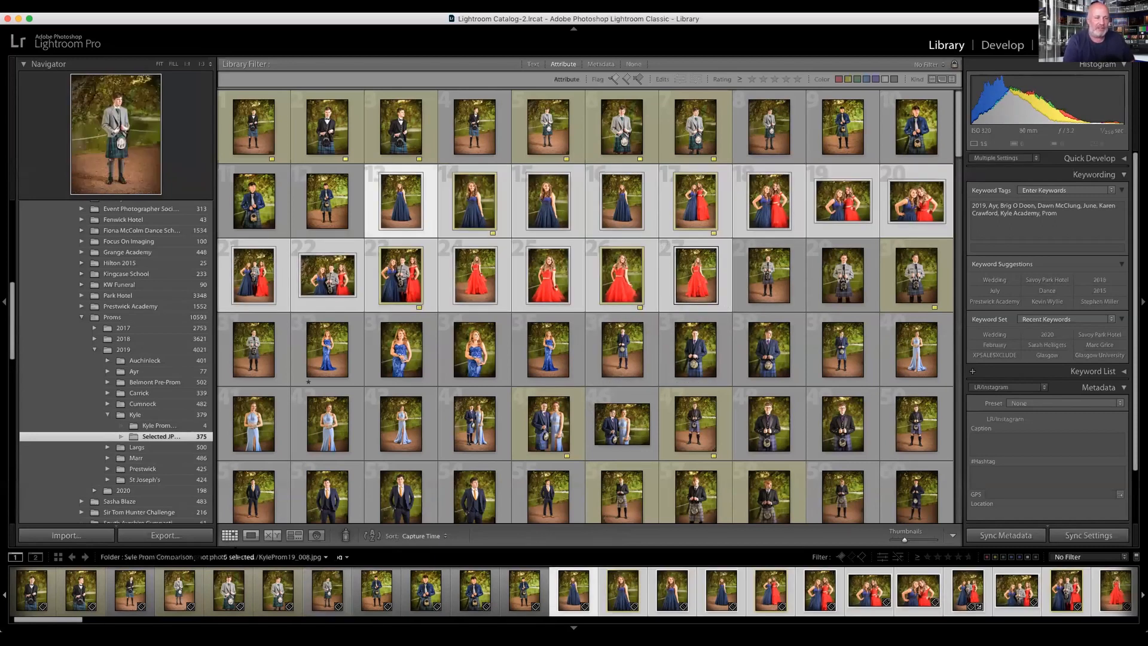
left_click(37, 557)
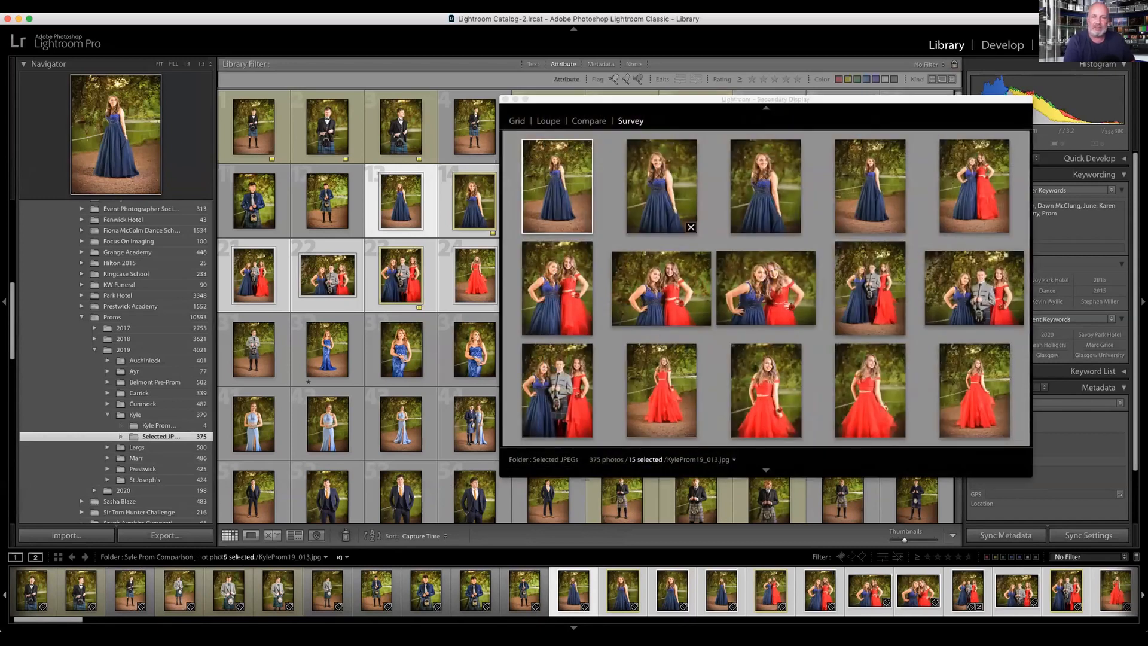
Step: Survey group photos 21 to 23 beside the grid, take landscape photo 22 out of the selection, and close the secondary display
left_click_drag(658, 99, 753, 276)
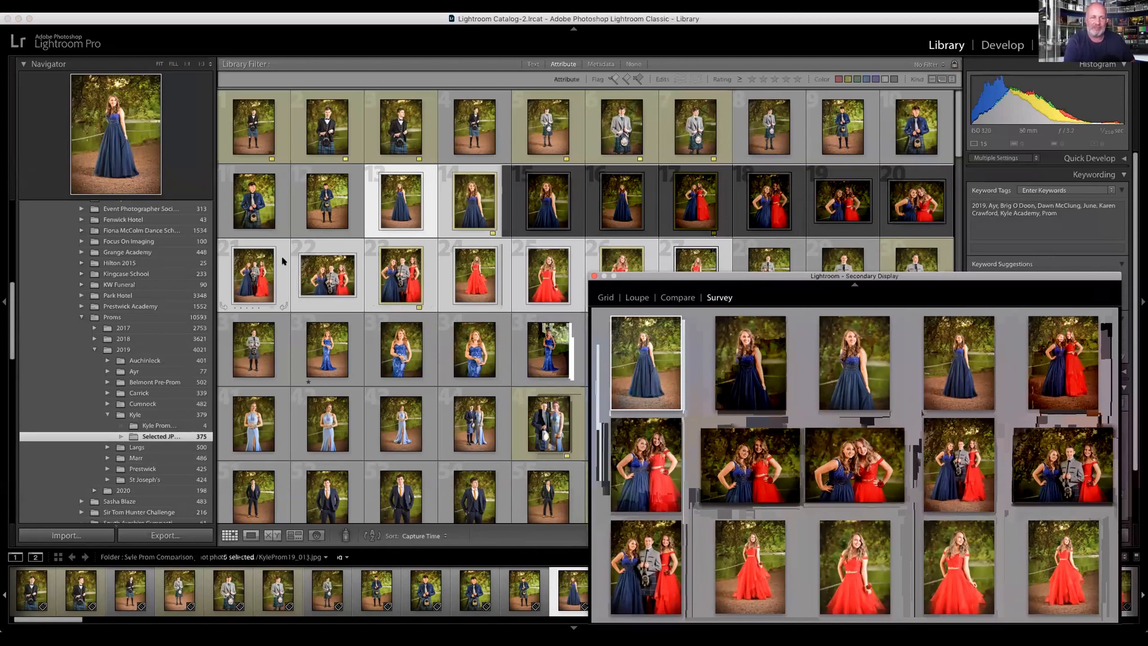
left_click(265, 241)
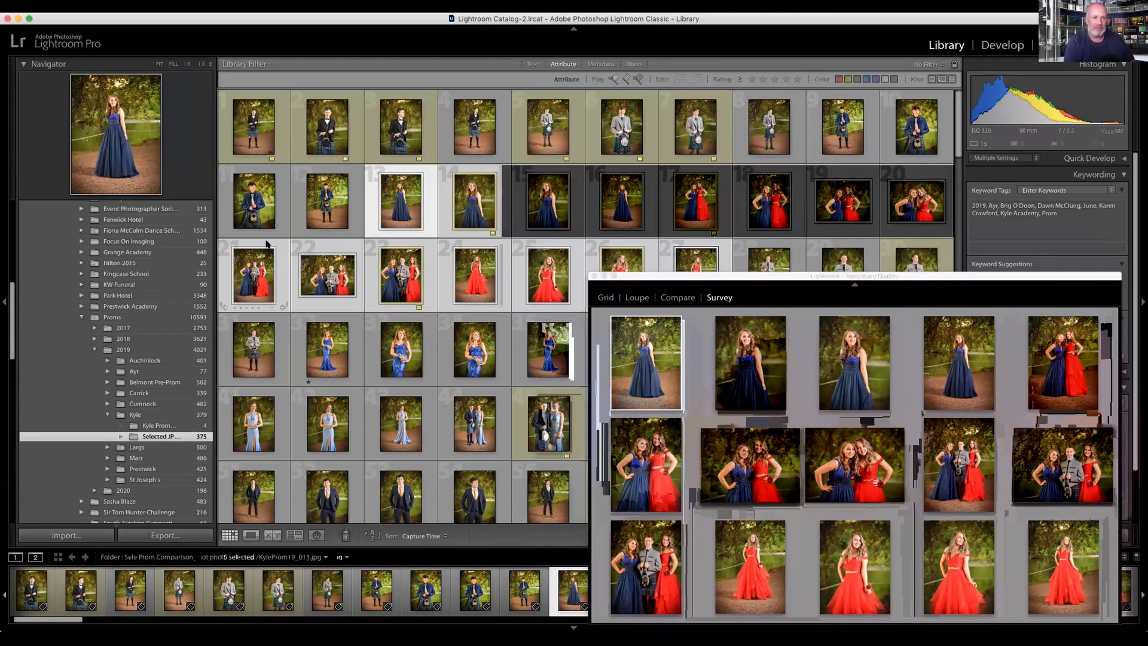
left_click(281, 247)
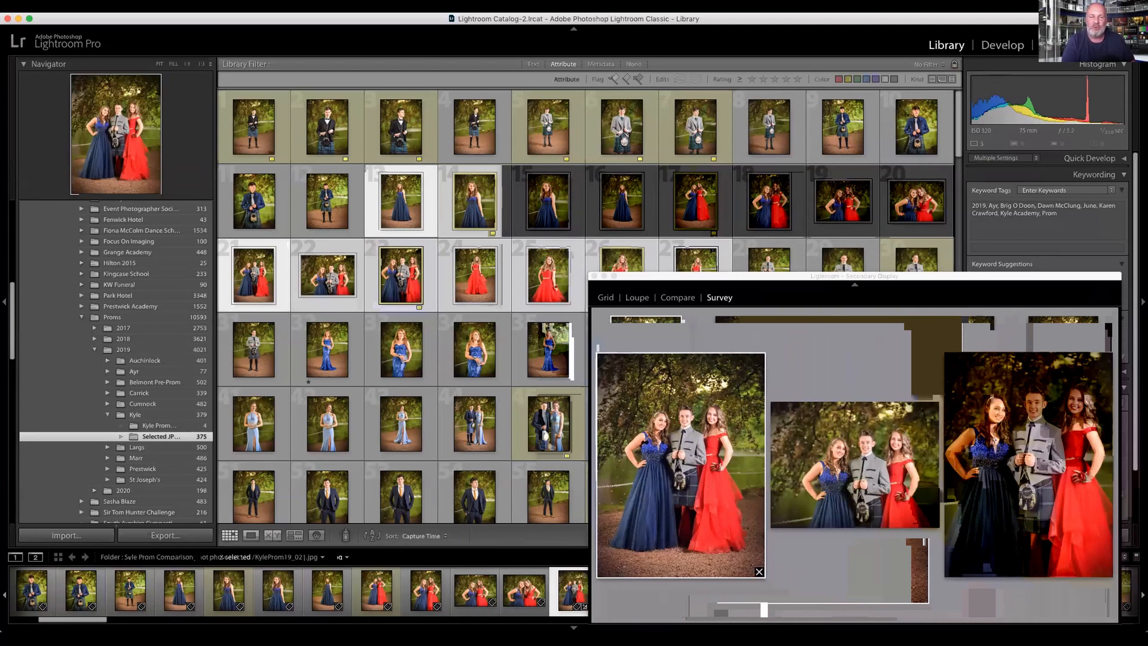
left_click(331, 305, "super")
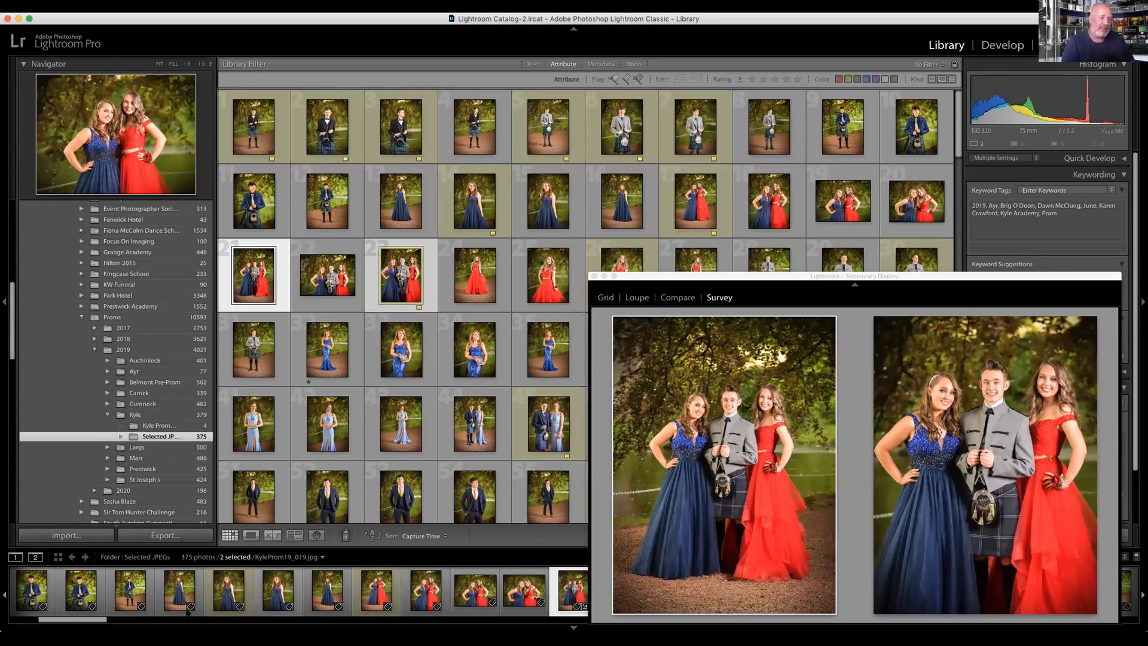
key("super+Tab")
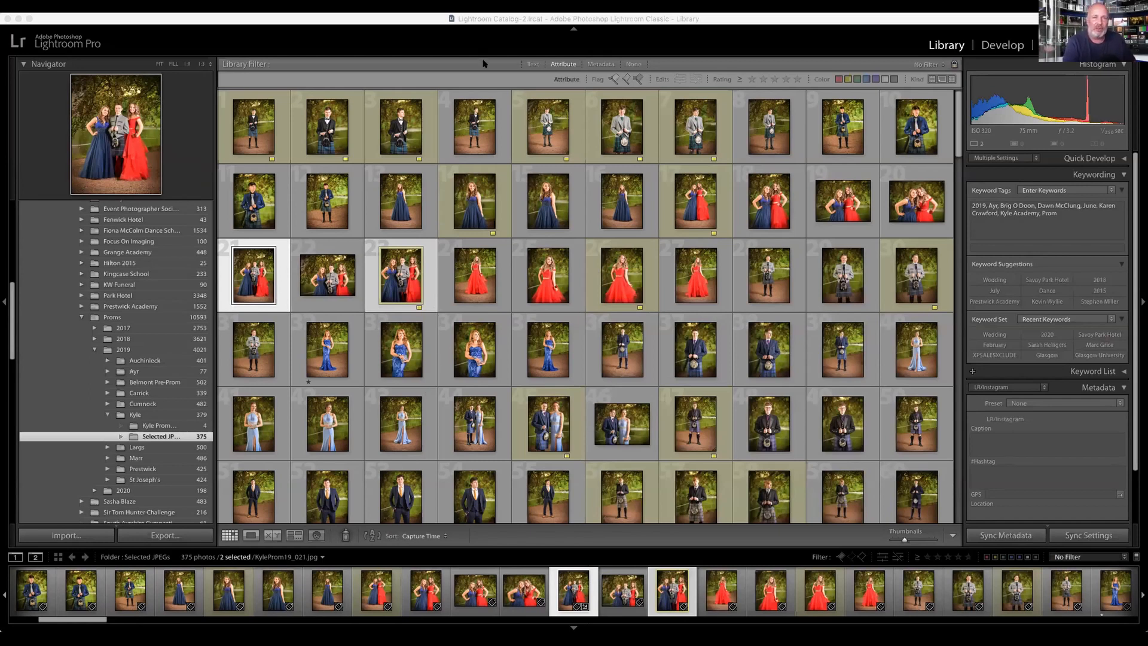
key("super+Tab")
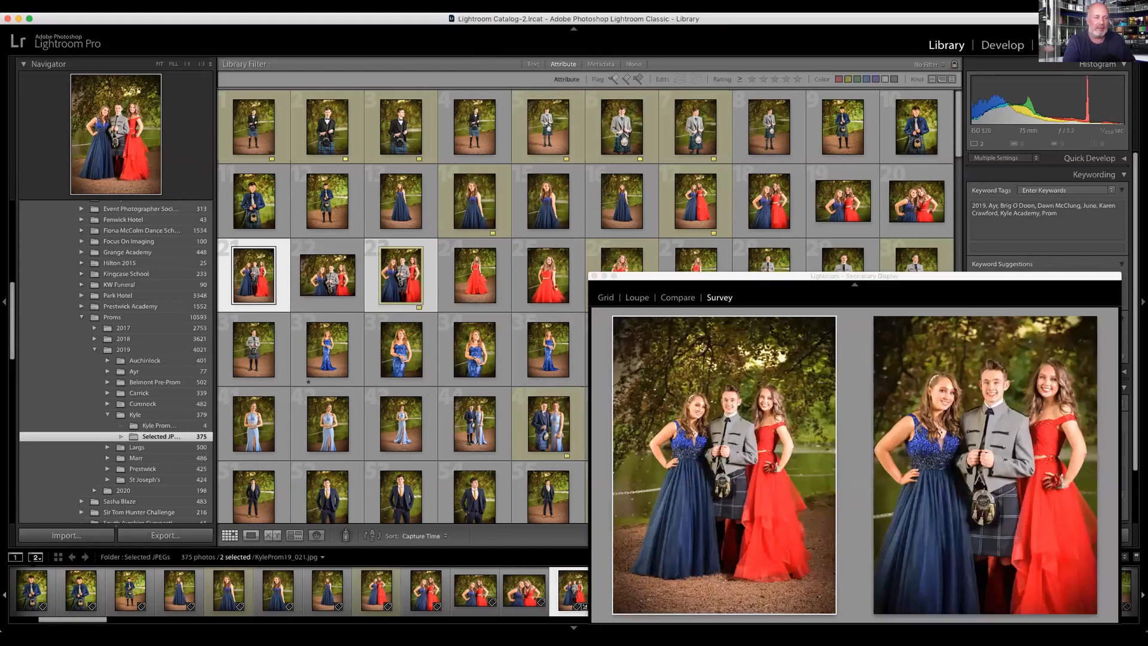
left_click(594, 276)
Step: Reopen the secondary display near the end of the folder and survey the six red floral dress photos, 351 to 356
scroll(608, 329, "down", 5)
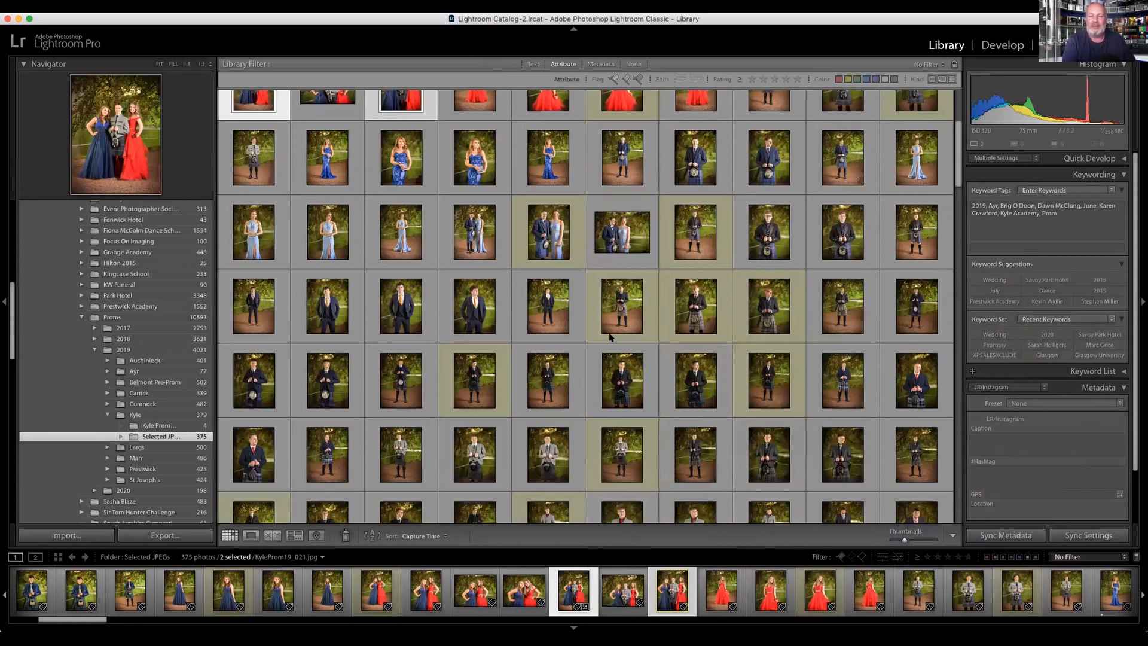
scroll(608, 335, "down", 6)
scroll(612, 366, "up", 5)
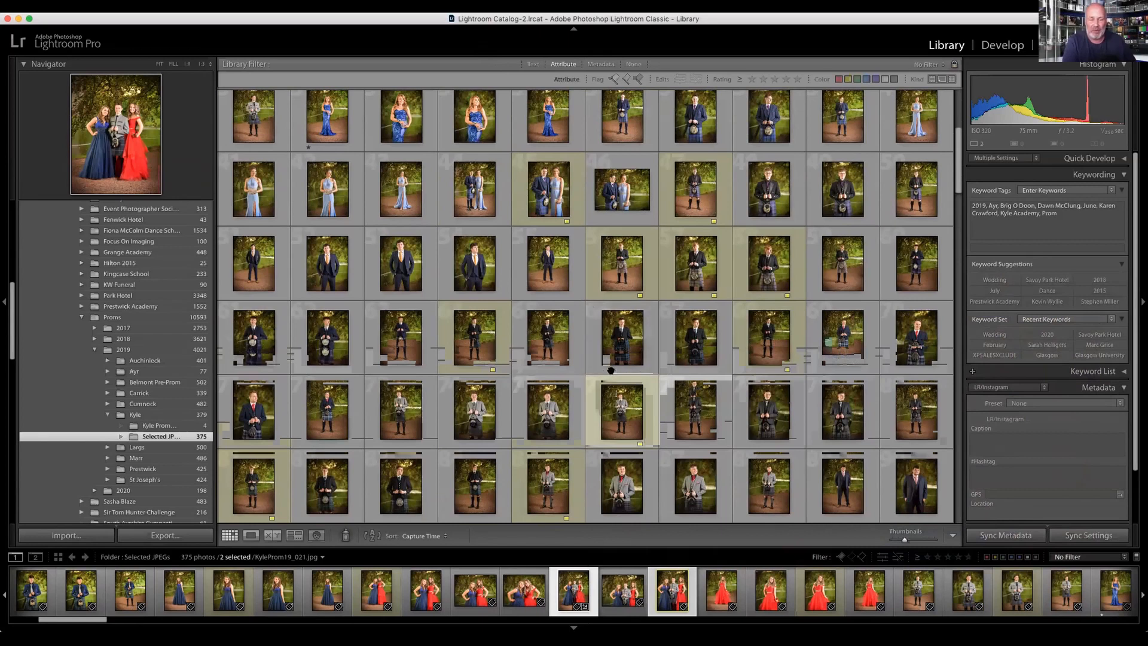
scroll(611, 370, "down", 15)
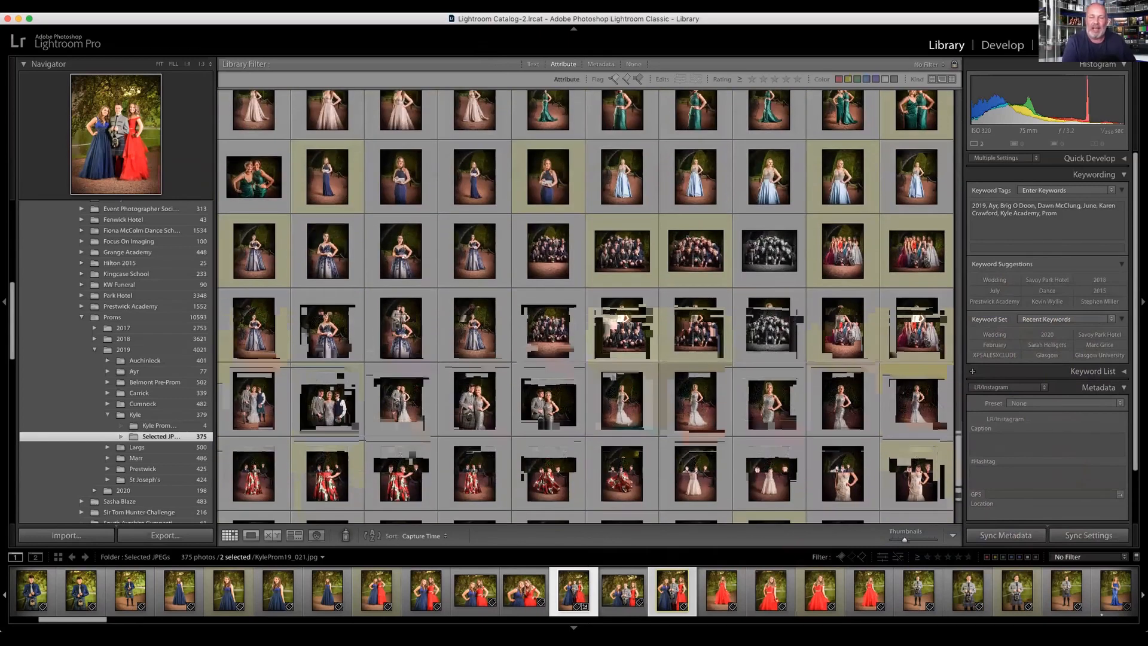
scroll(610, 370, "down", 3)
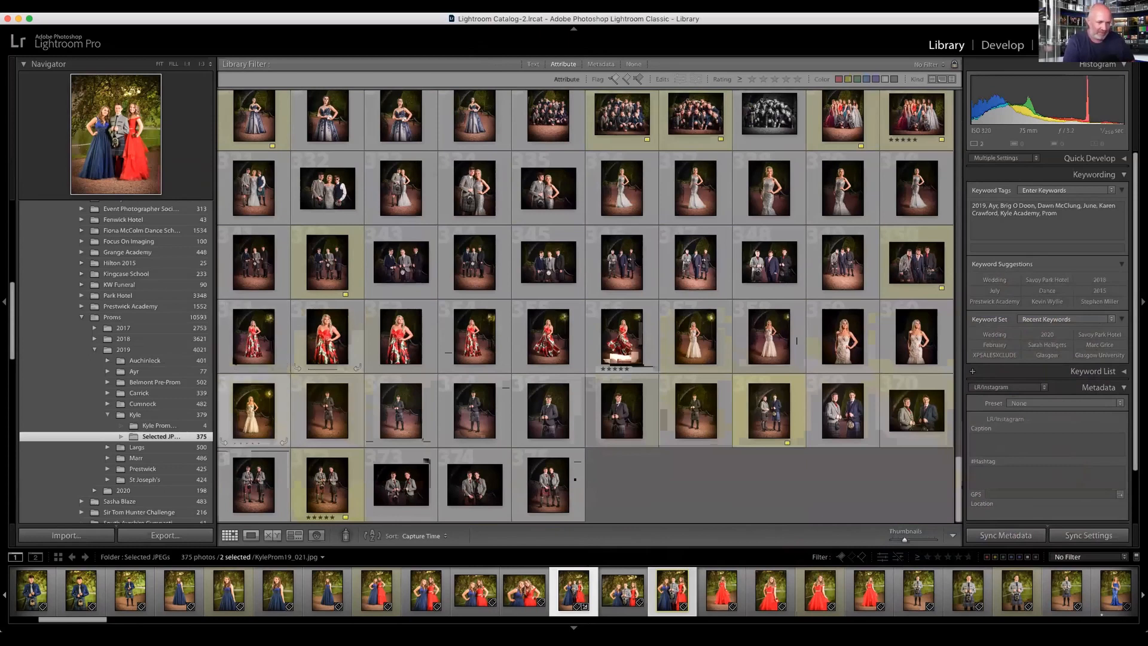
left_click(35, 556)
left_click(254, 335)
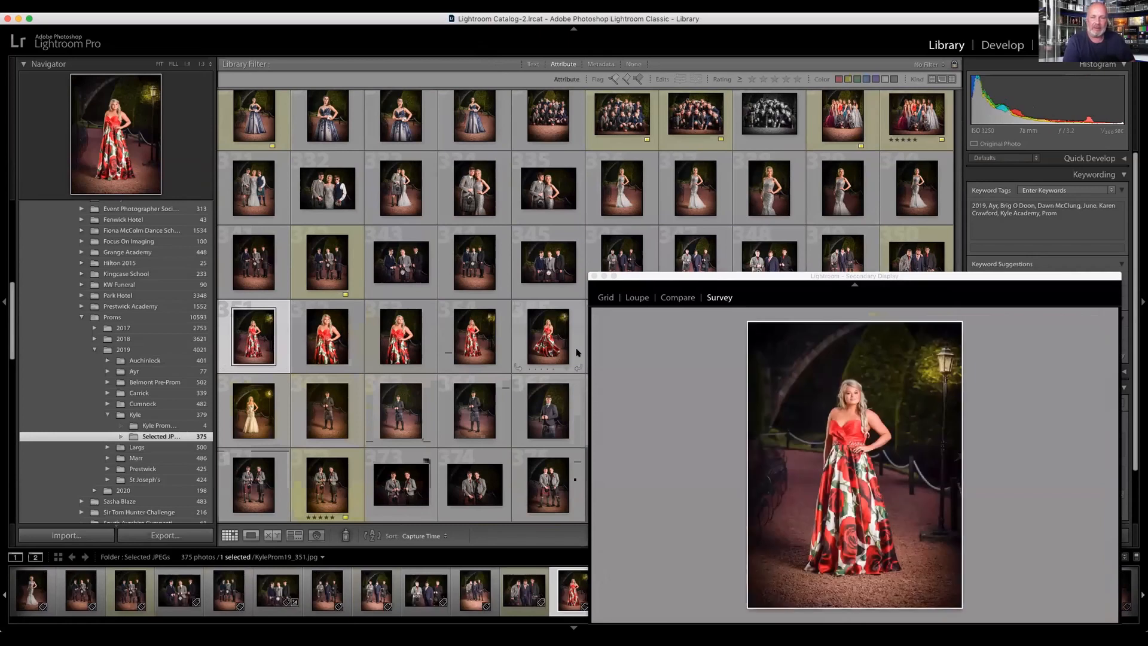
left_click_drag(649, 278, 712, 216)
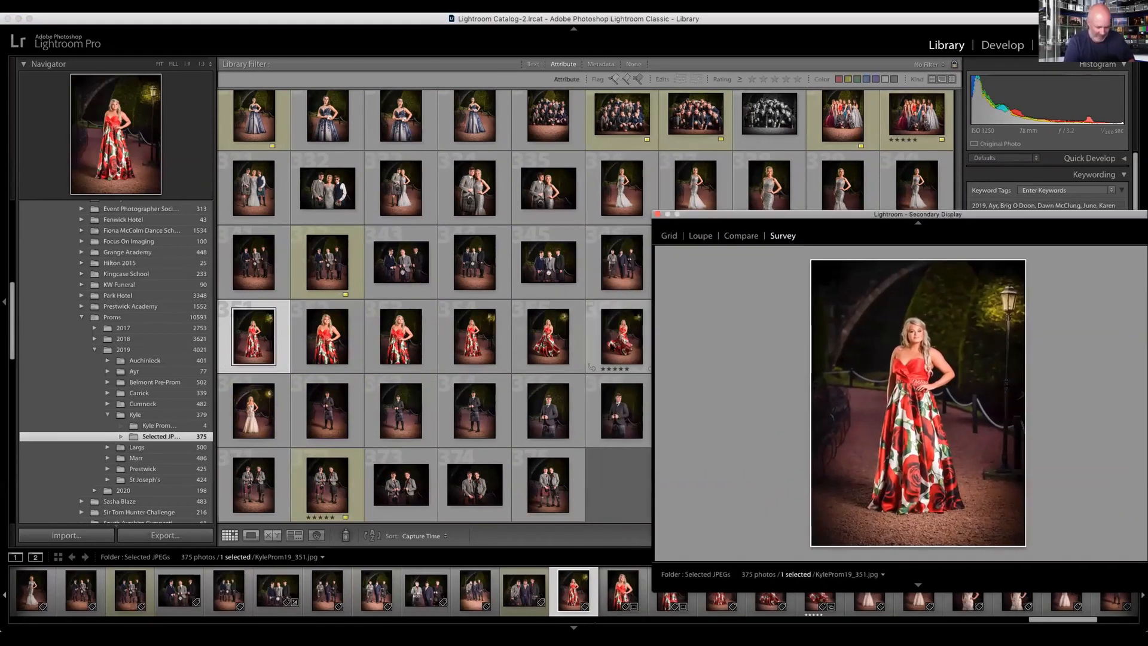
left_click(614, 343)
left_click(616, 341, "shift")
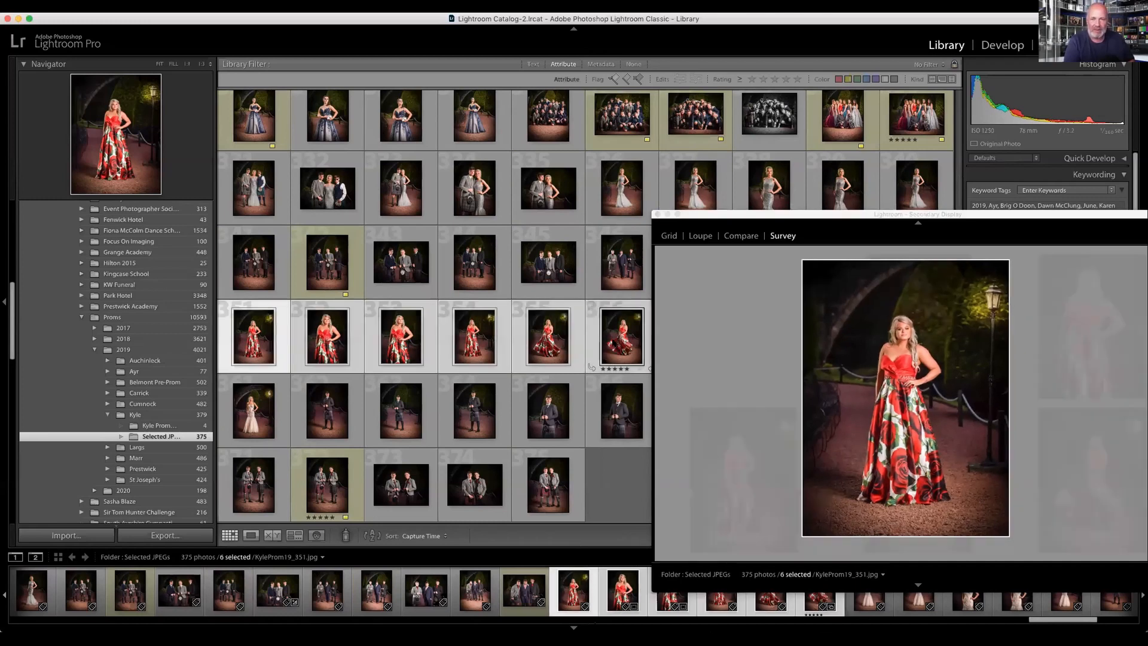
Step: Move the secondary display over the grid and remove the two closer shots of the red floral dress from the survey
left_click_drag(756, 213, 497, 133)
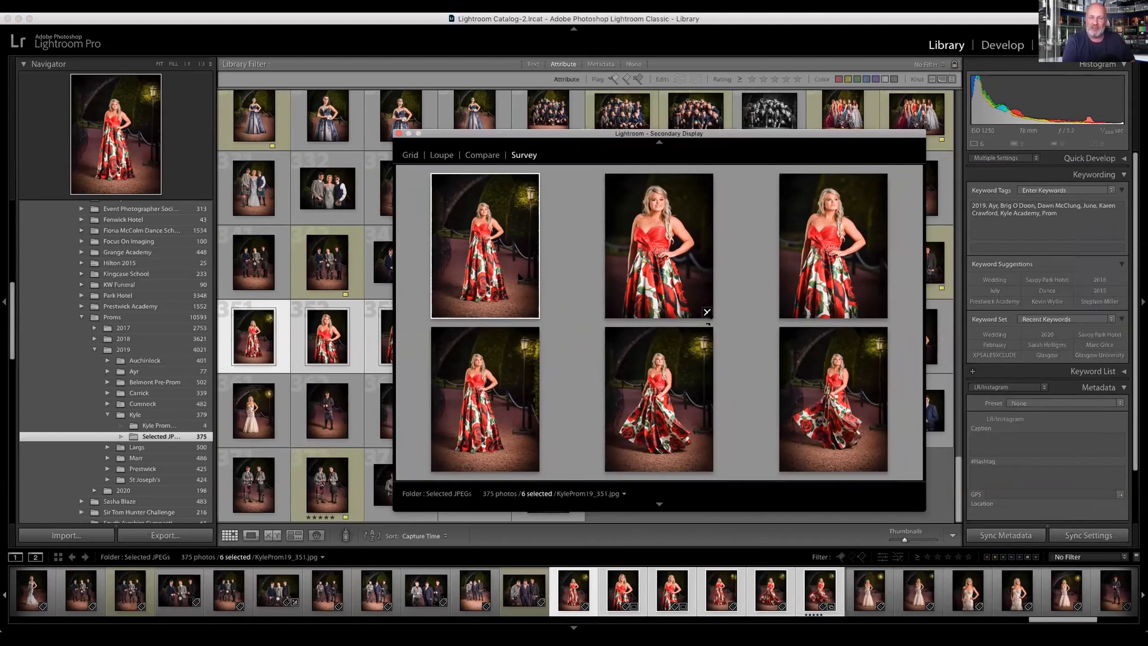
left_click(707, 311)
left_click(707, 312)
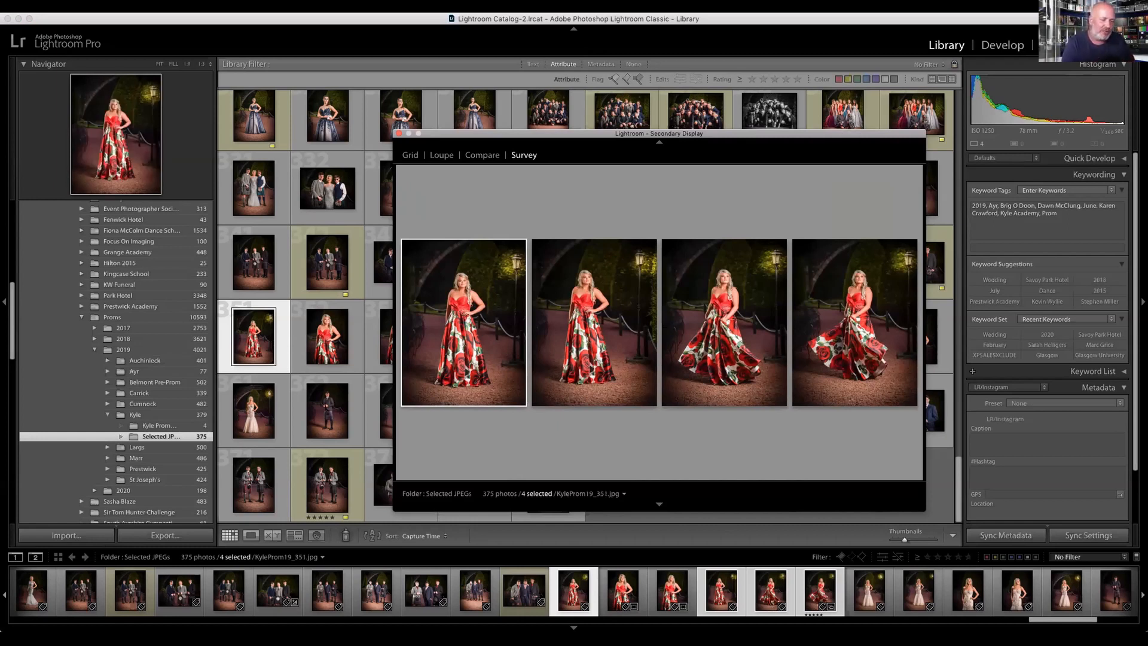
Step: Close the secondary display and open the folder's last photo, the two young men in kilts, in the Slideshow module
key("super+Tab")
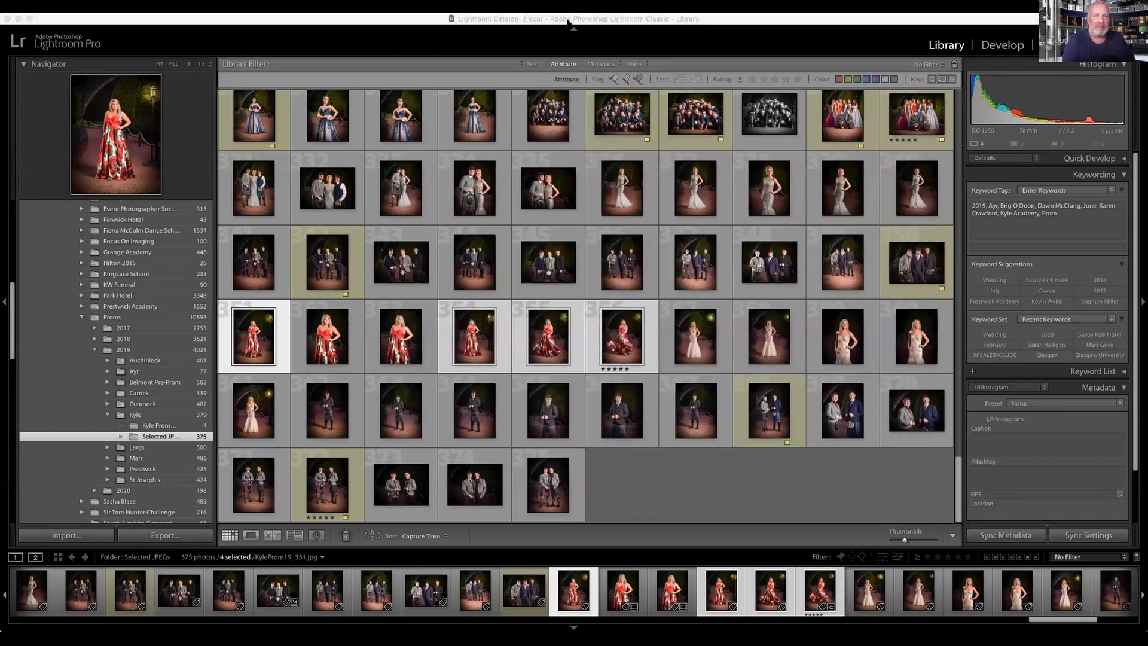
left_click(507, 22)
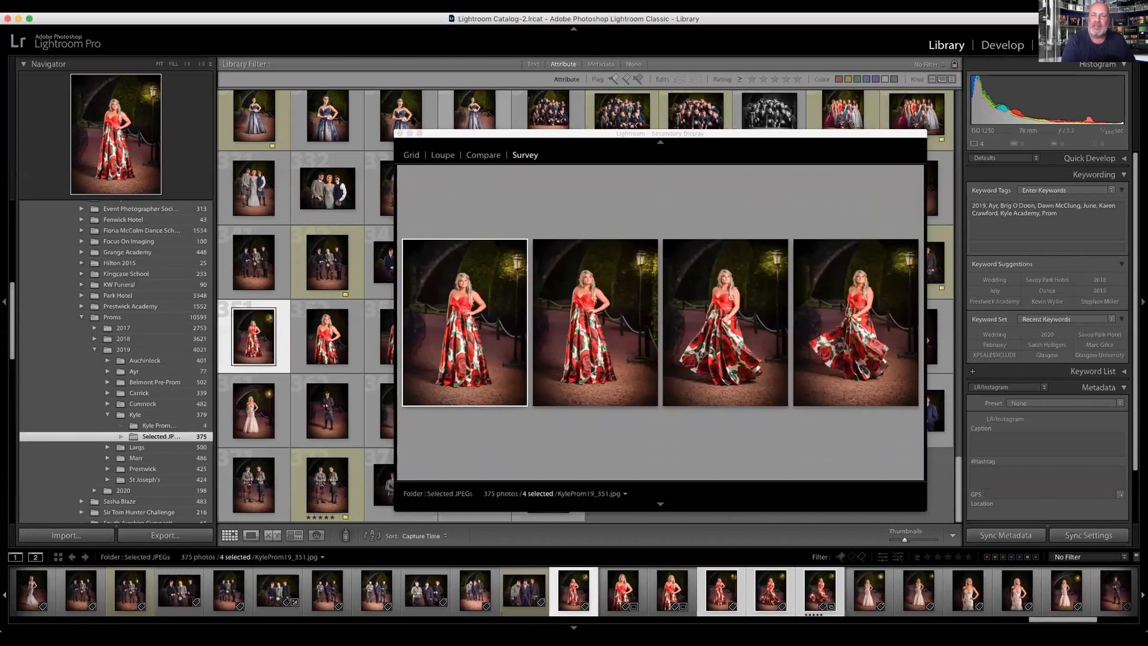
left_click(398, 134)
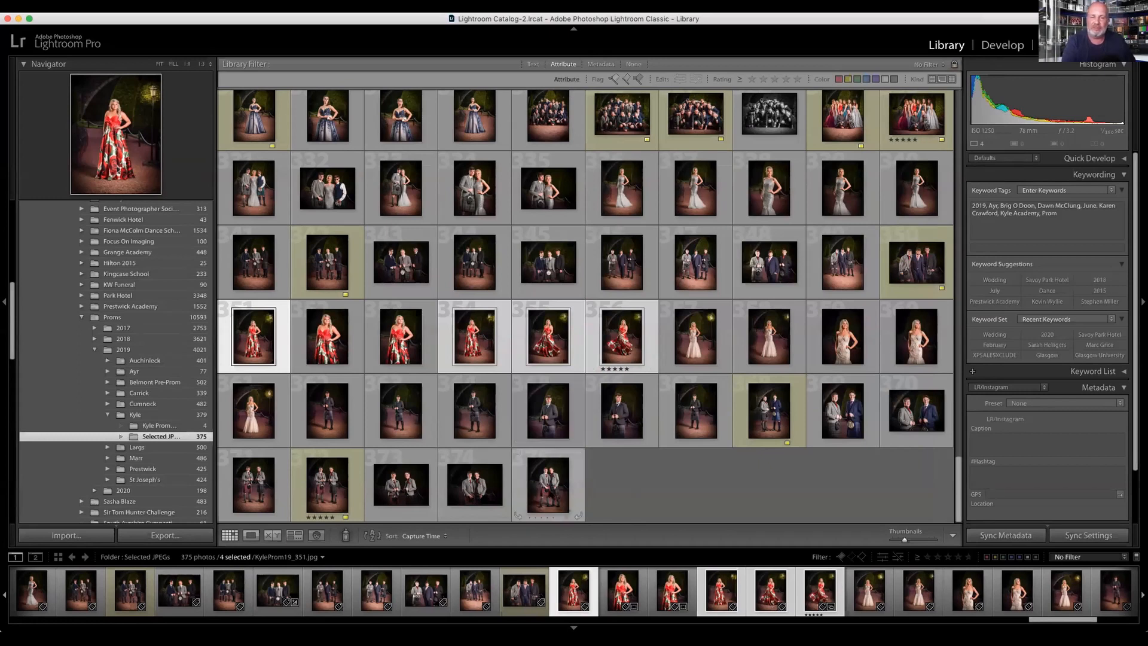
left_click(549, 497)
left_click(1069, 45)
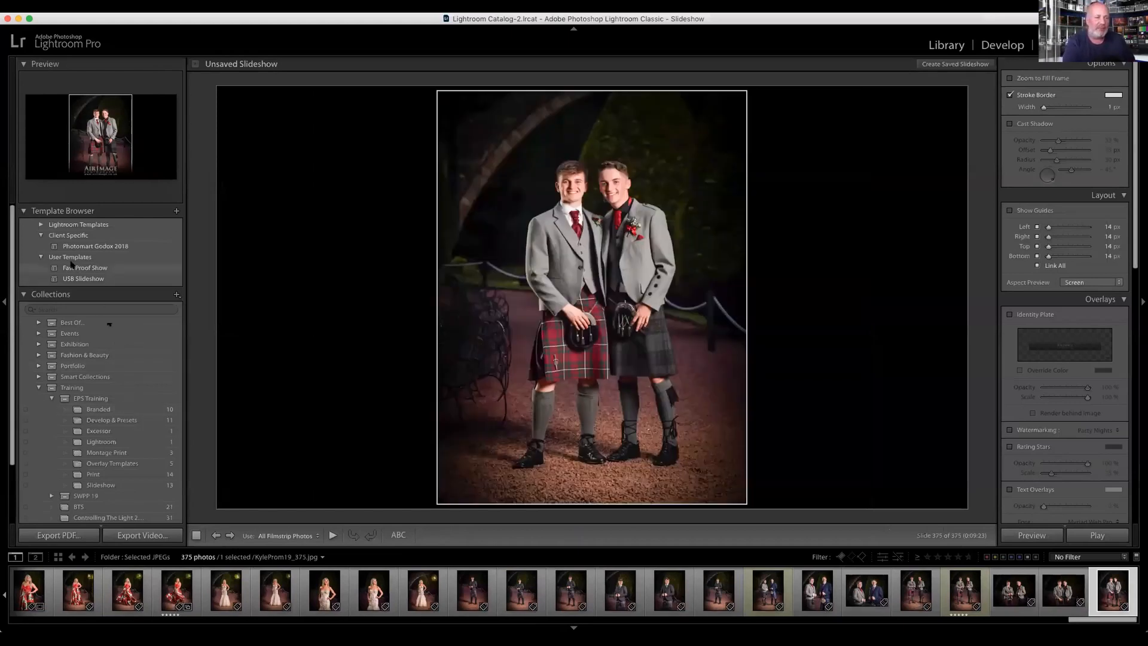
Step: Apply the USB Slideshow template to the kilted pair's photo and briefly preview the slideshow
left_click(75, 277)
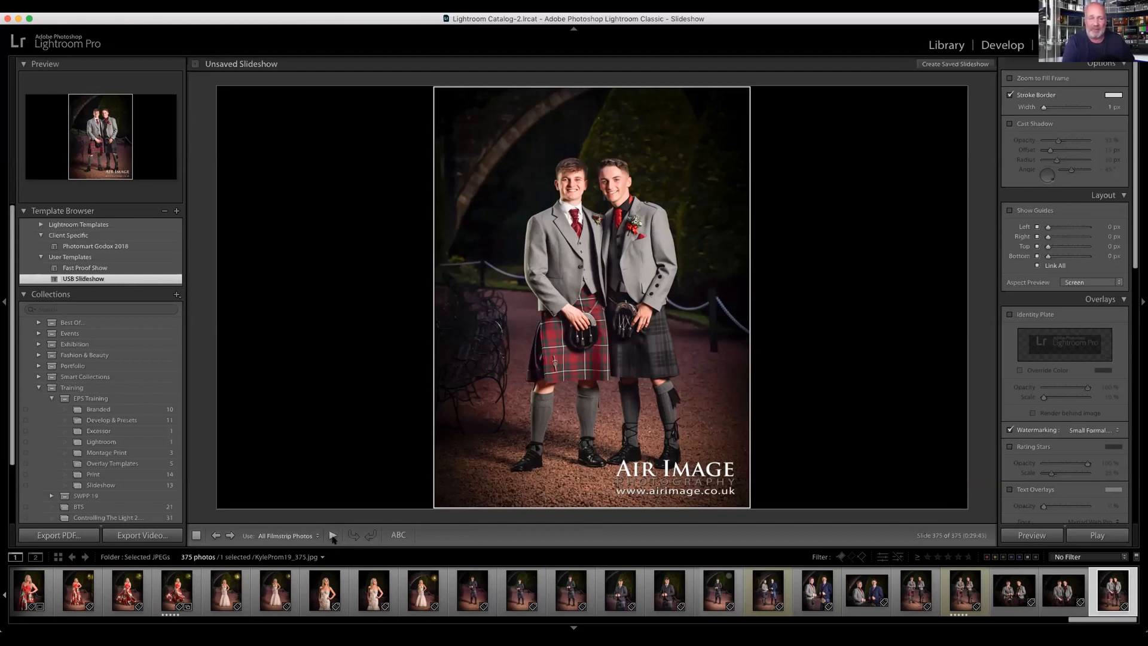
left_click(333, 536)
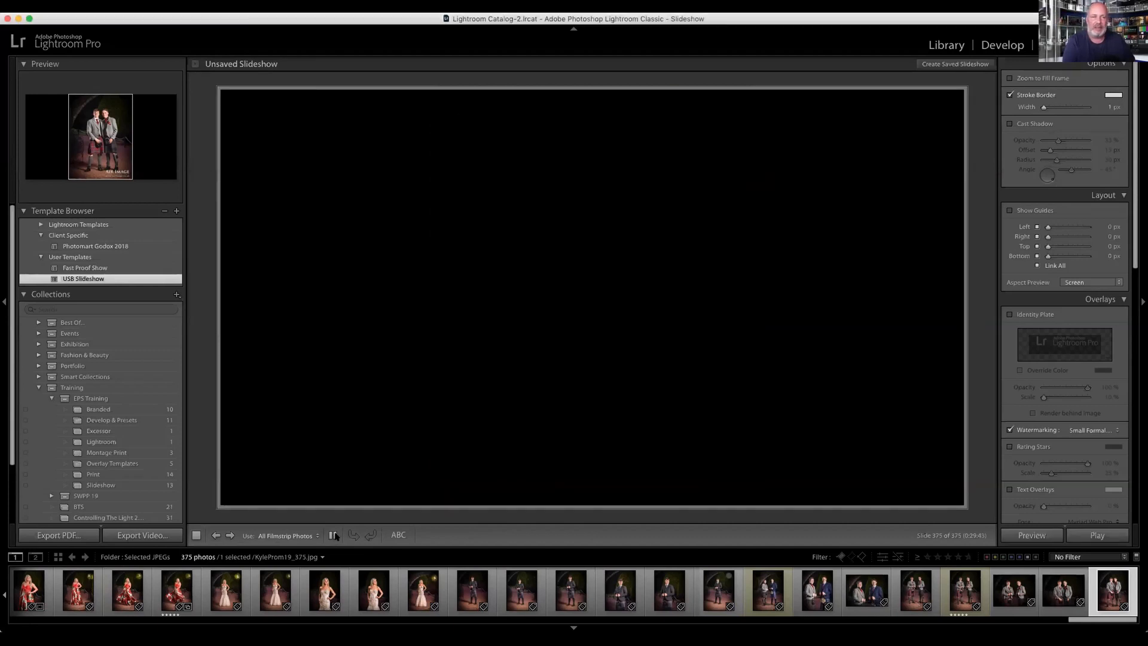
left_click(336, 535)
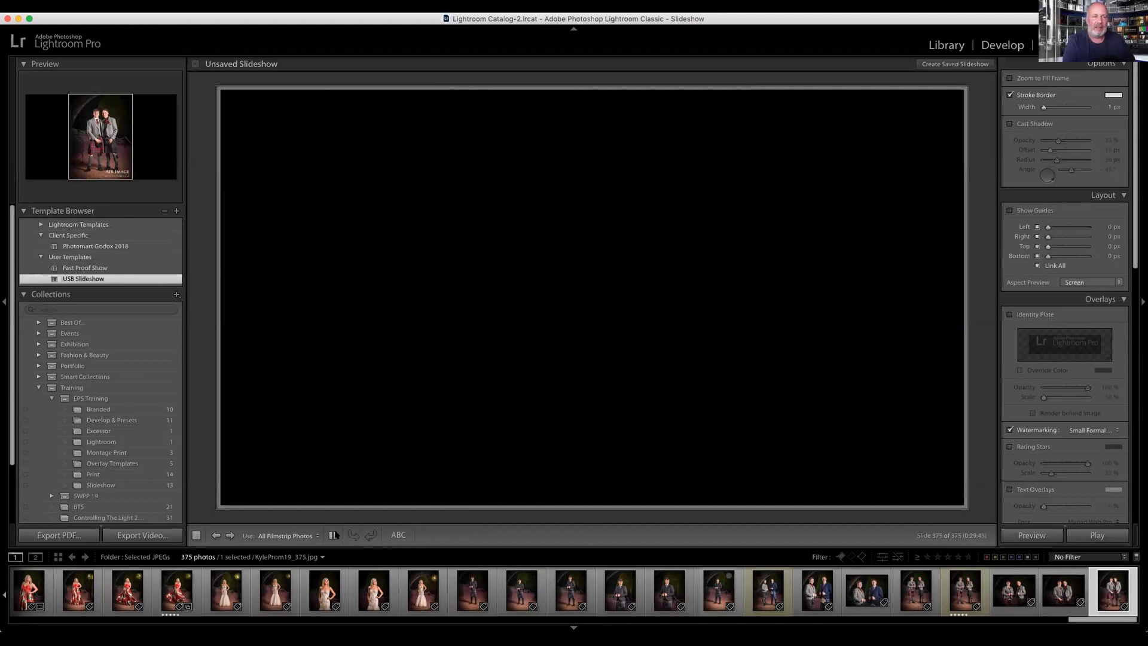
Step: Apply the Fast Proof Show template, preview the slideshow with all filmstrip photos, and end the playback
left_click(89, 268)
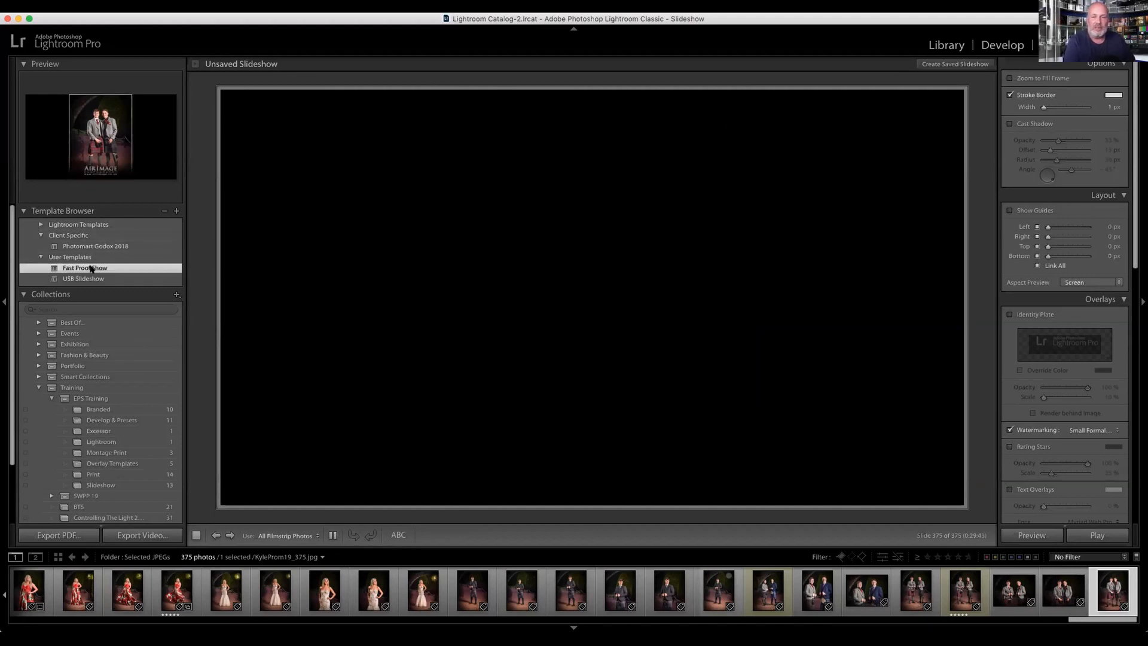
left_click(196, 536)
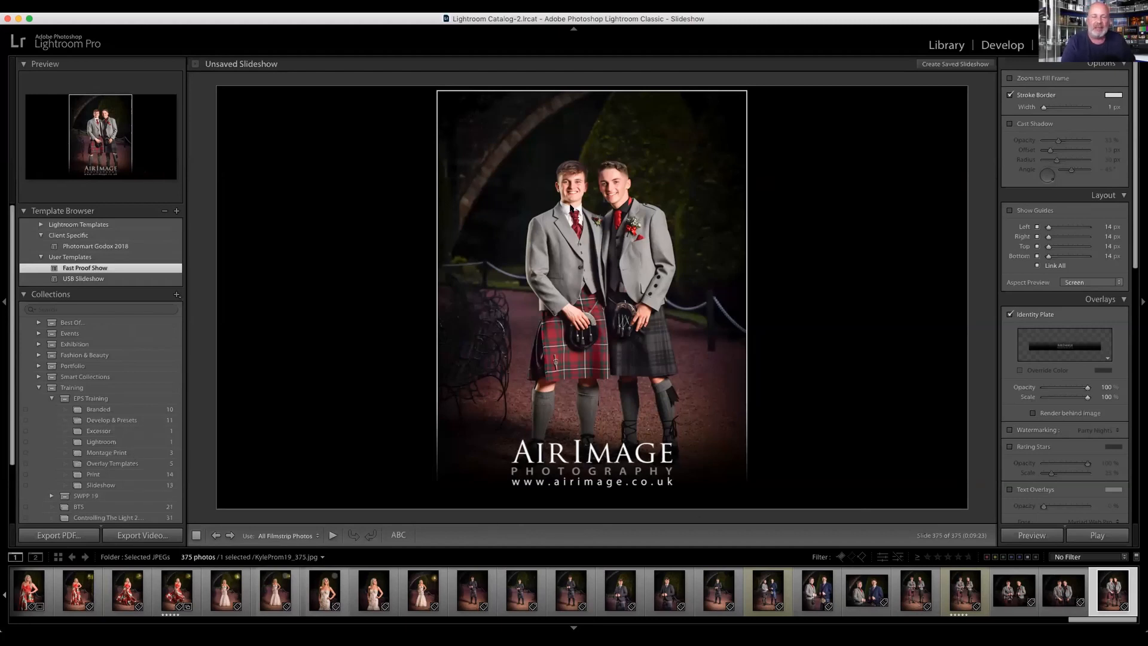
left_click(333, 536)
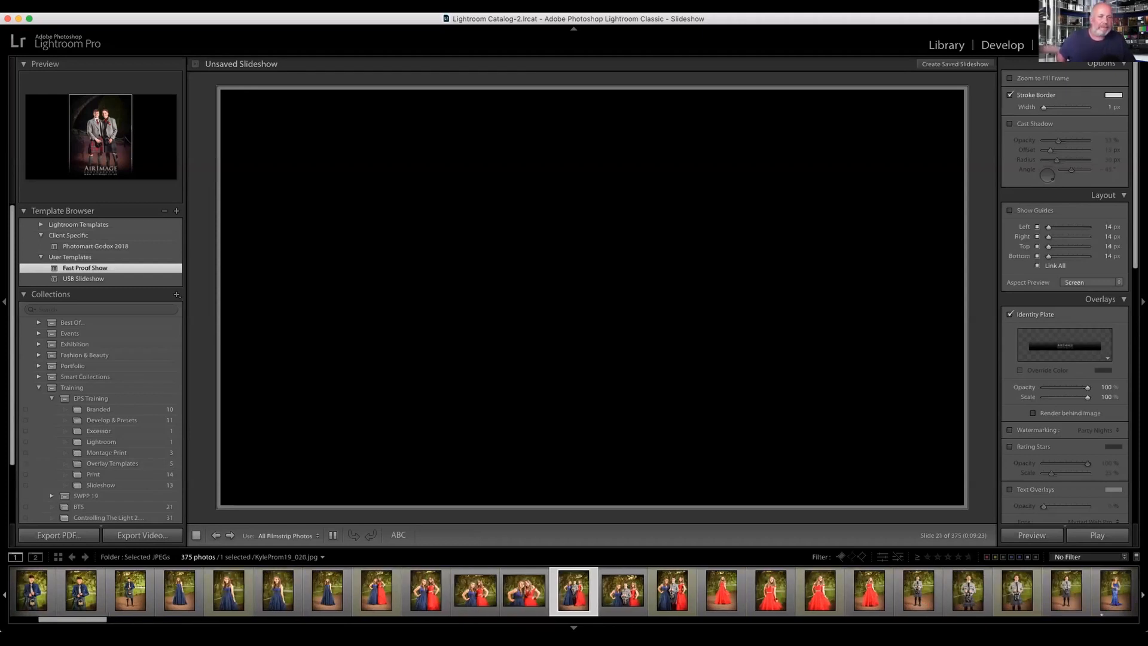
key("Escape")
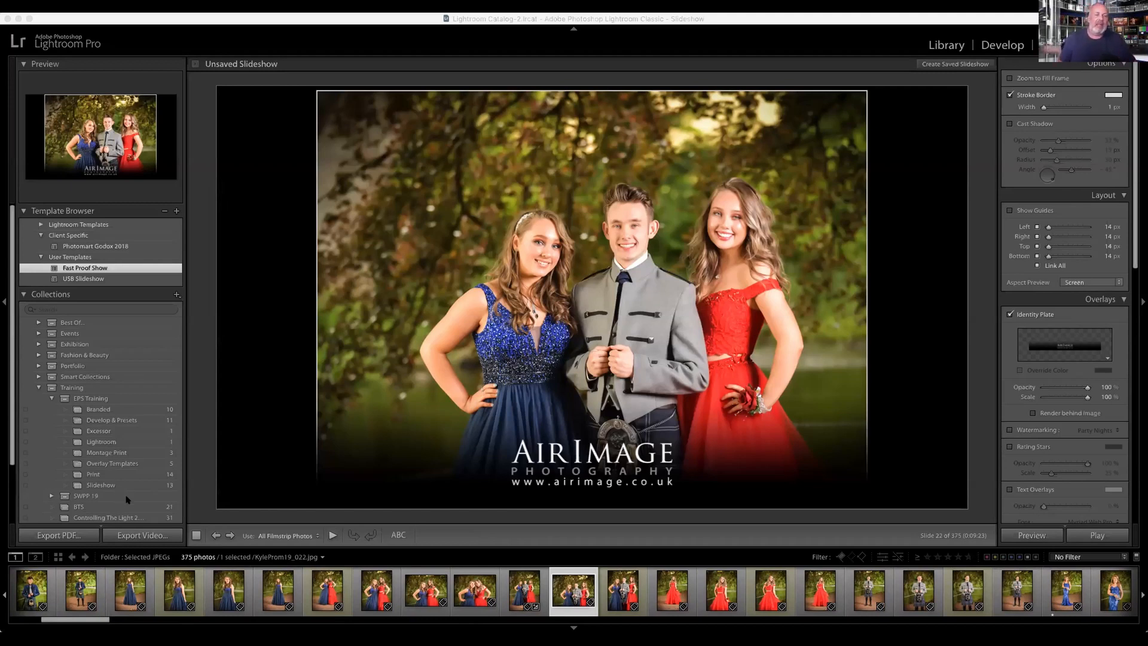
Step: Open the Excessor collection's photo in the Develop module, reveal the presets, and collapse the Event Specific group
left_click(447, 23)
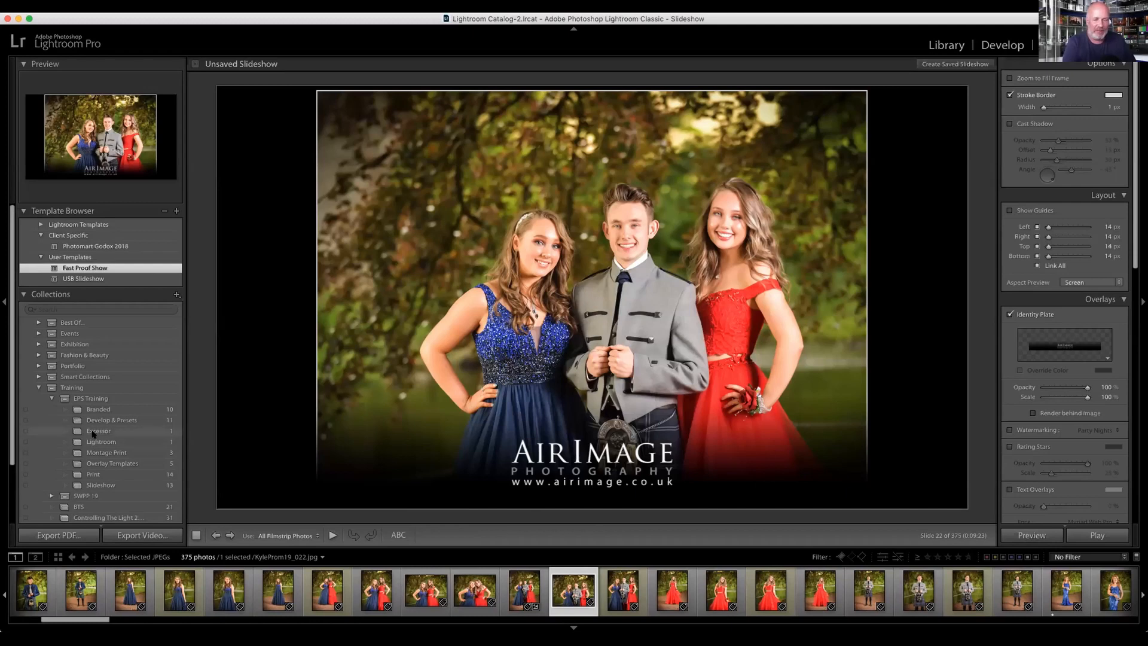
left_click(100, 433)
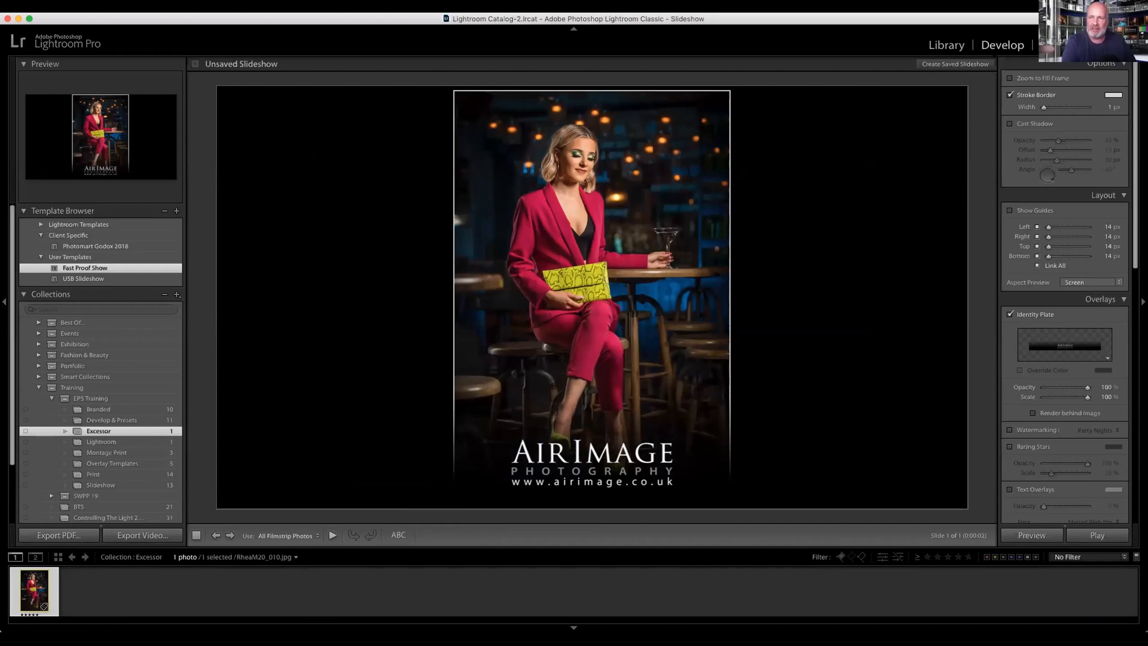
left_click(1002, 44)
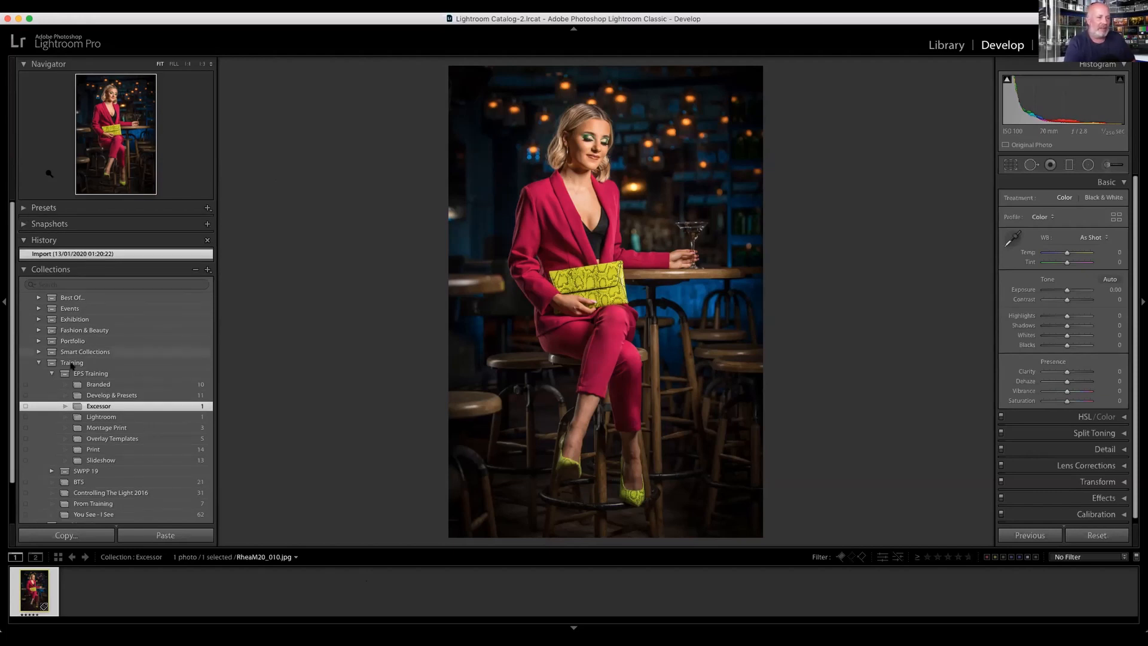
left_click(24, 207)
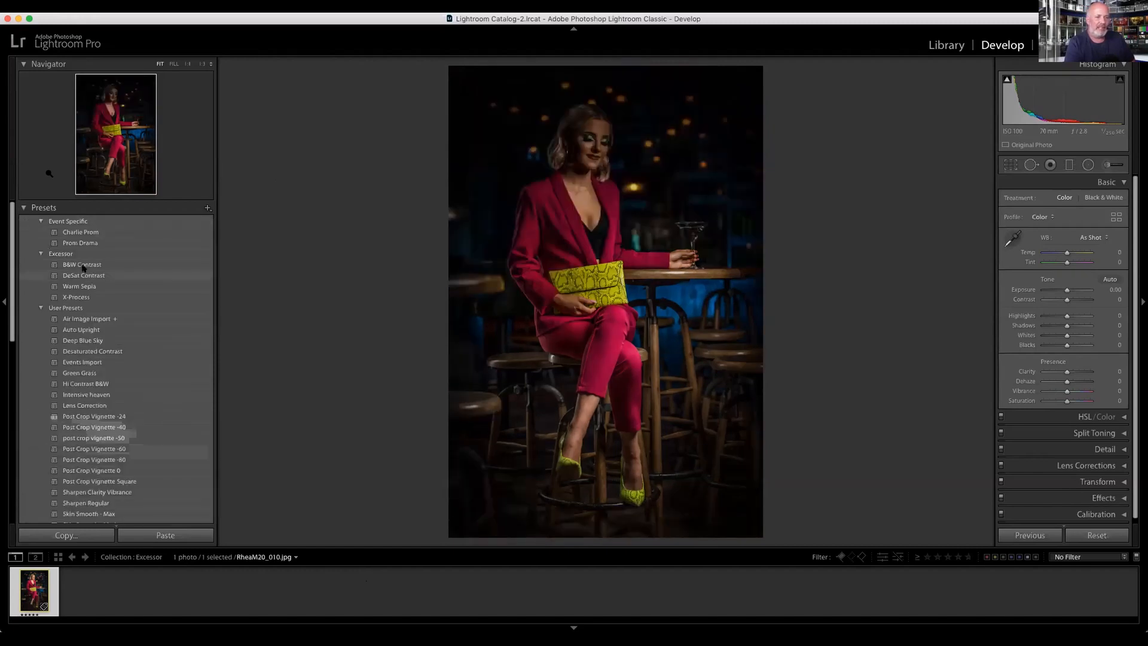
left_click(40, 222)
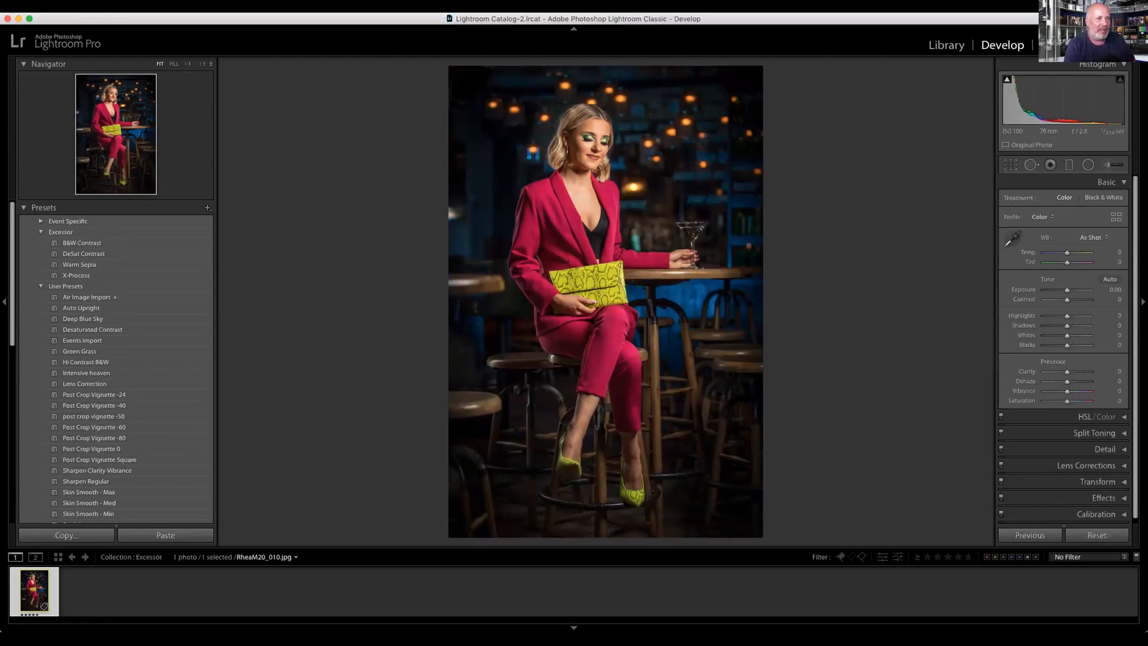
Step: Run the Excessor plug-in to create virtual copies from the Excessor preset folder, with the preset name as the copy name
left_click(6, 1)
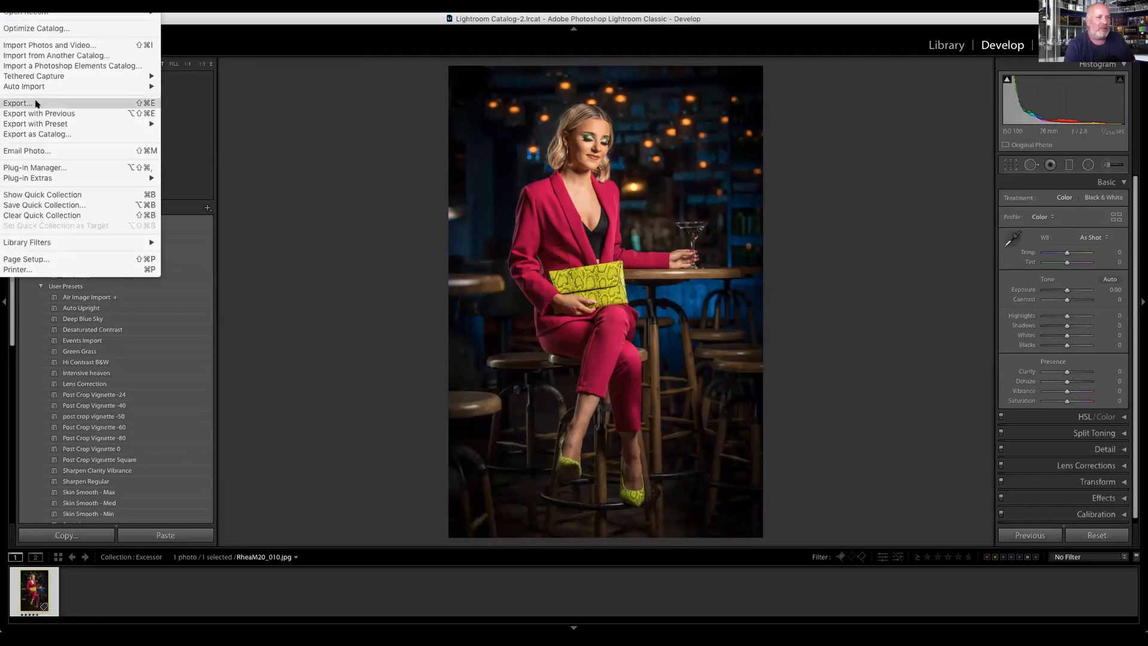
mouse_move(57, 179)
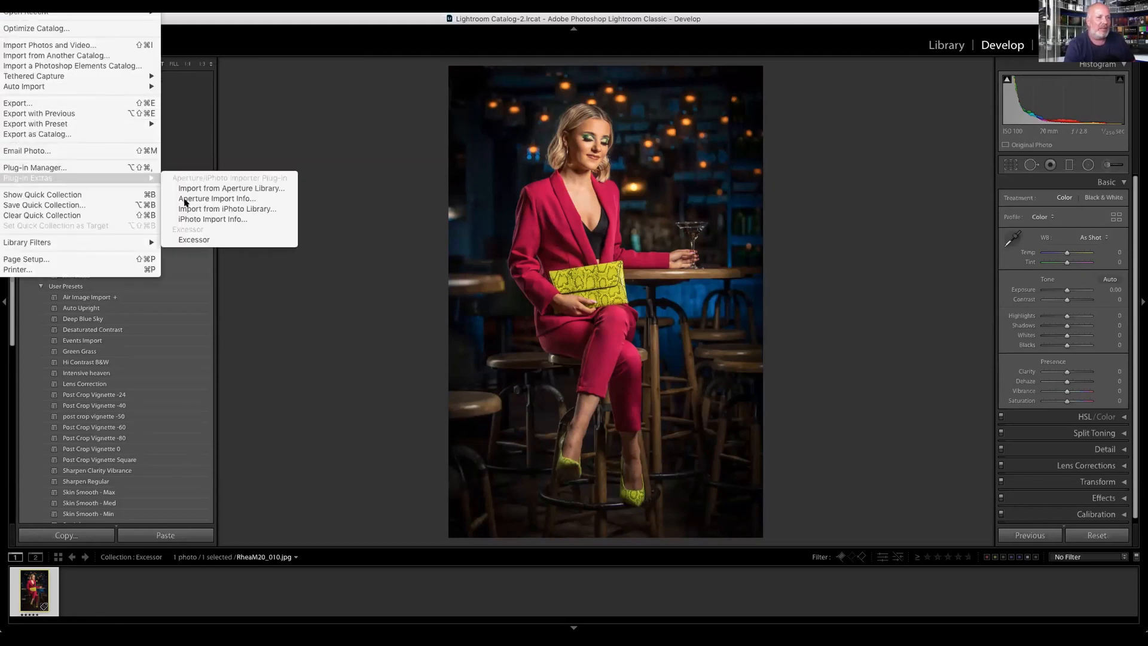
left_click(204, 240)
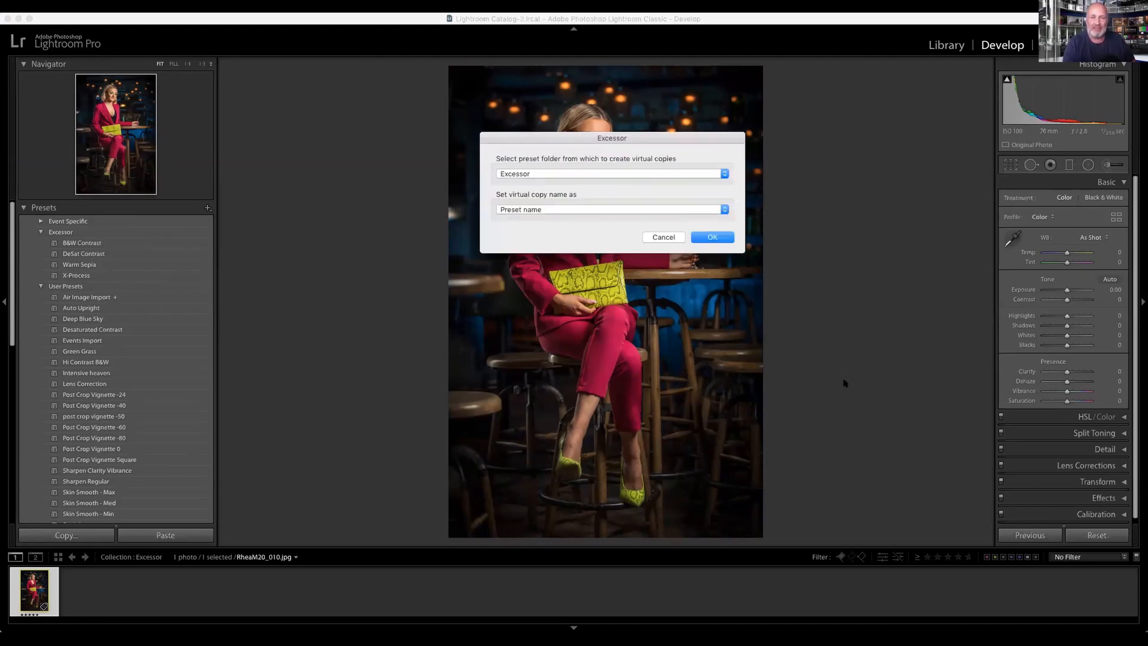
left_click(714, 237)
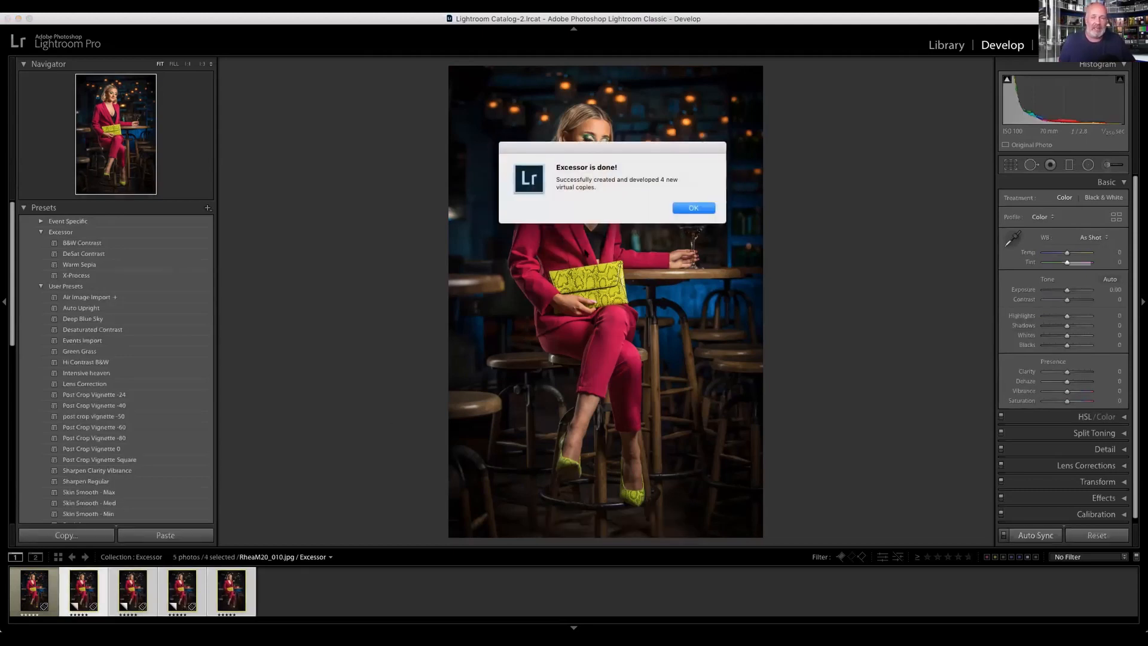
left_click(691, 208)
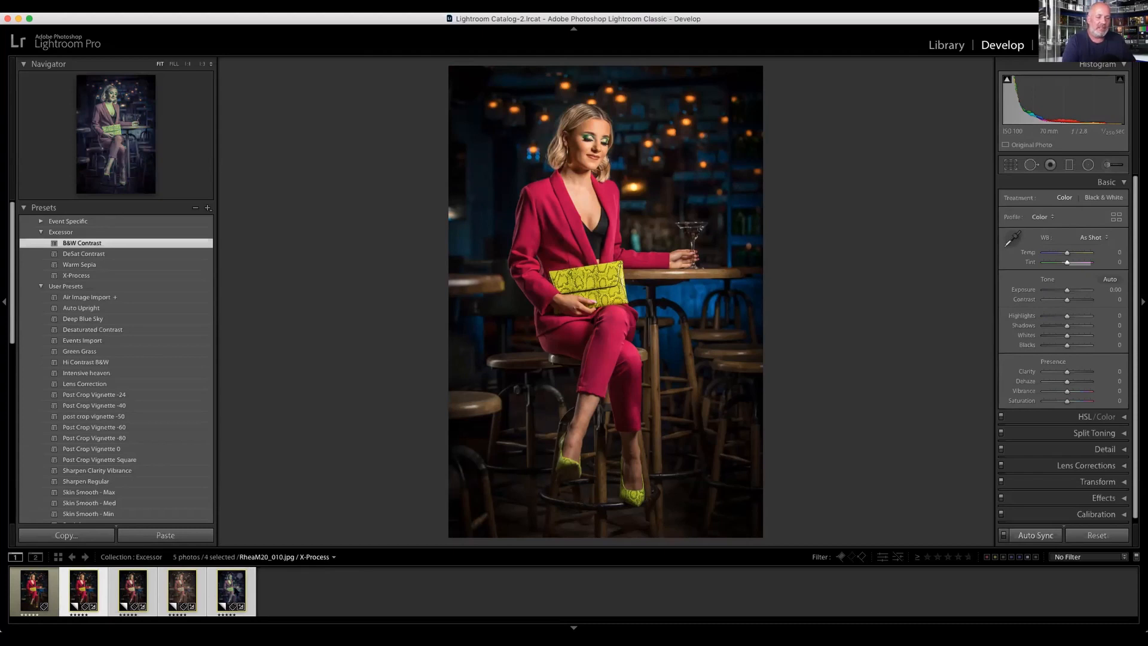
Step: Review the X-Process, Warm Sepia, B&W Contrast and DeSat Contrast virtual copies one after another
left_click(233, 585)
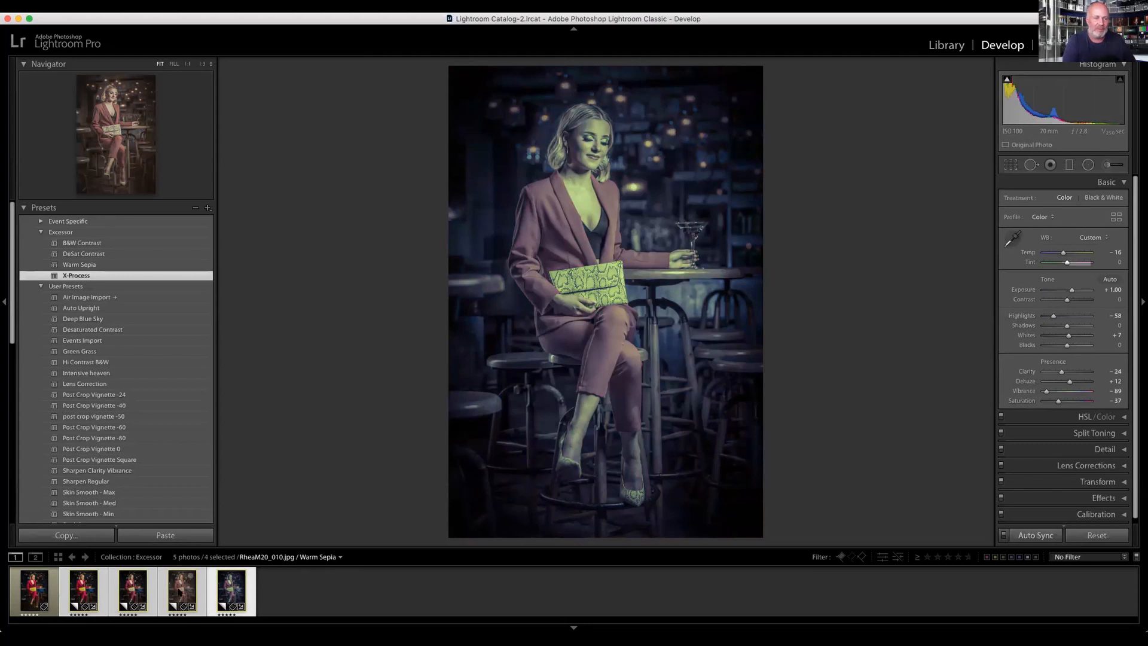
left_click(179, 592)
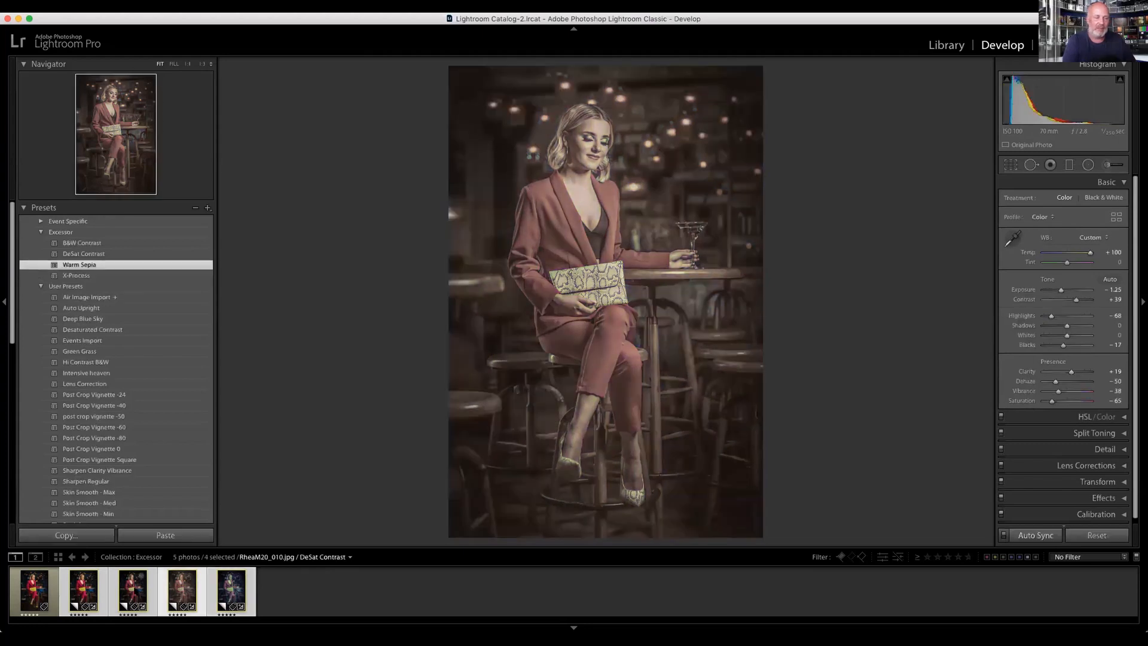
left_click(84, 591)
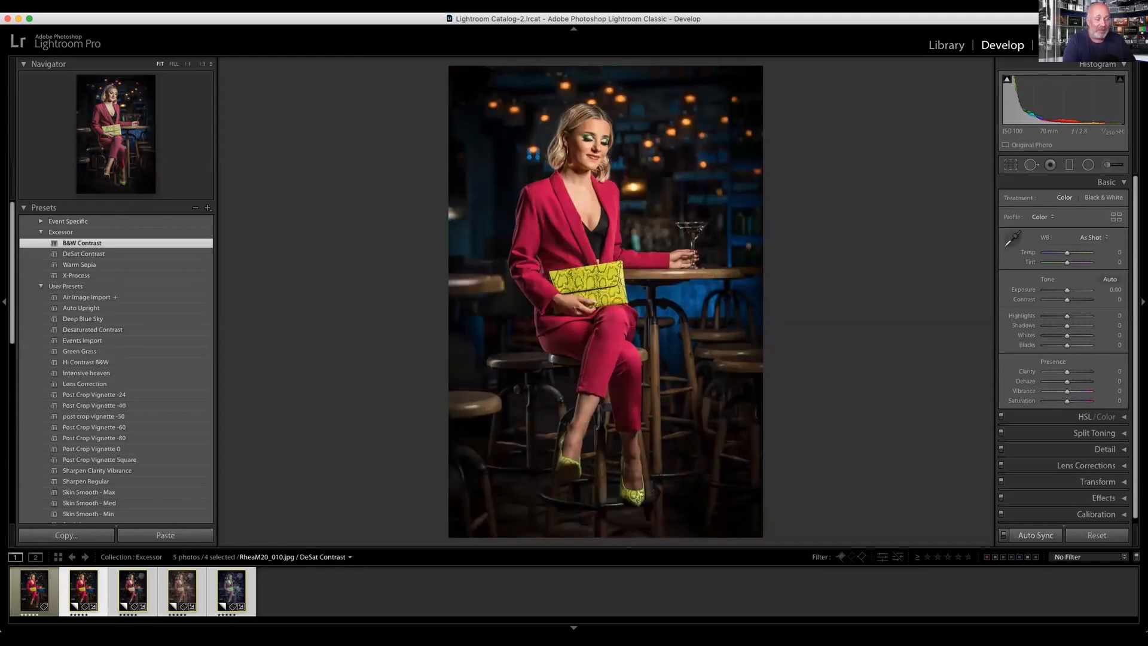
left_click(133, 591)
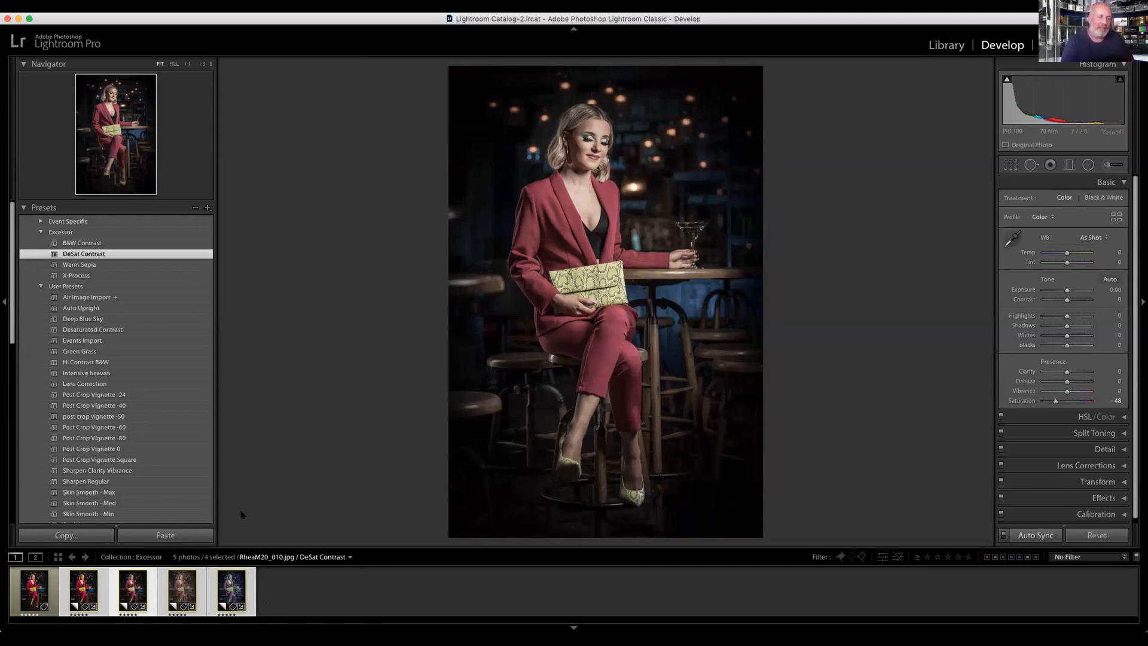
Step: Survey the original photo with its four virtual copies on the secondary display and choose the B&W Contrast preset
left_click(36, 589)
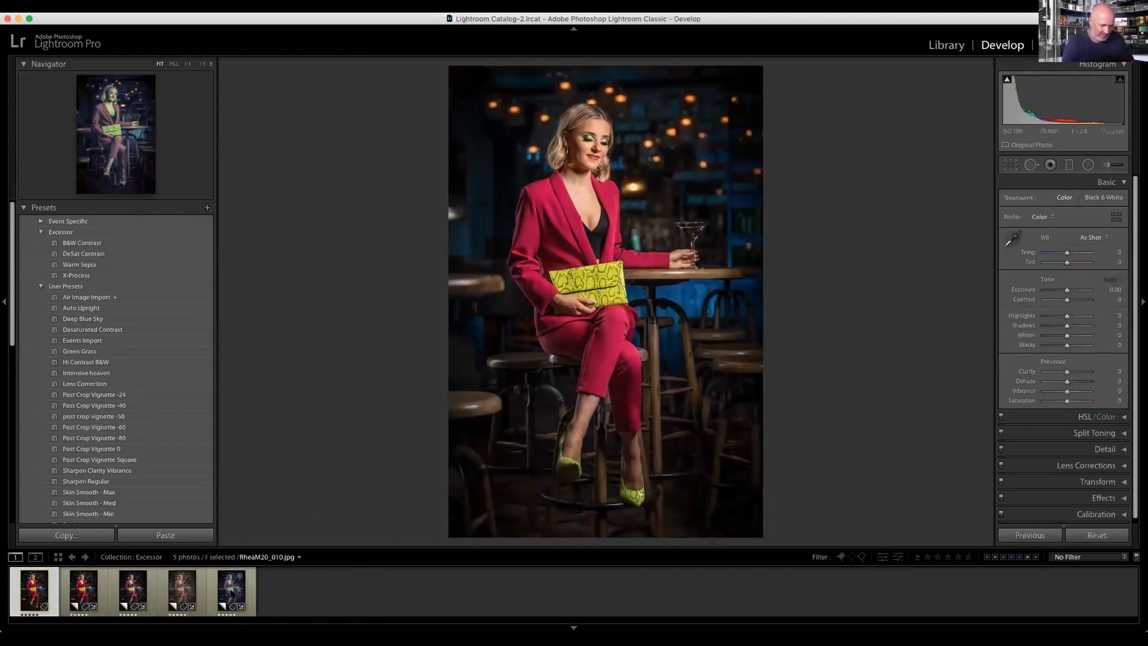
key("super+a")
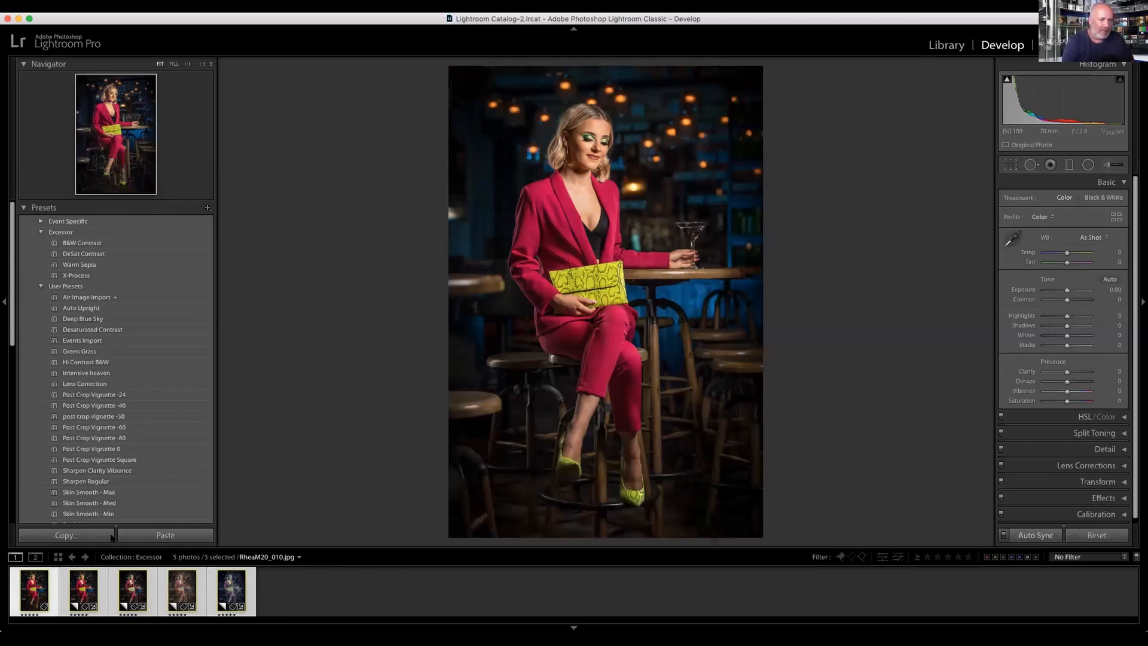
left_click(35, 557)
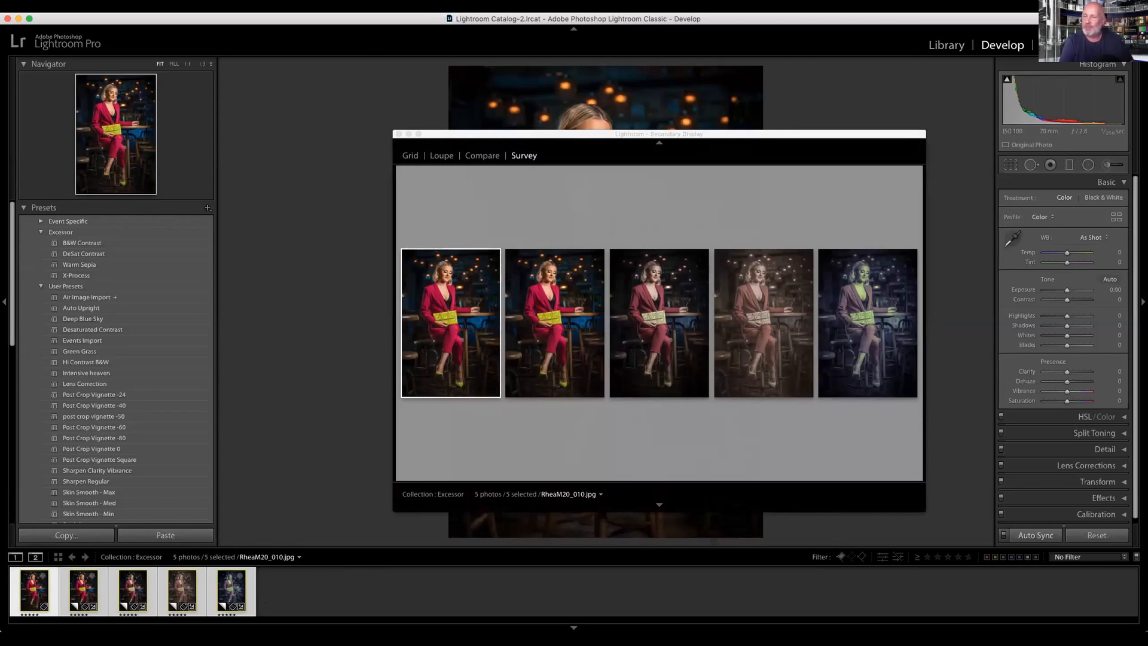
left_click(82, 243)
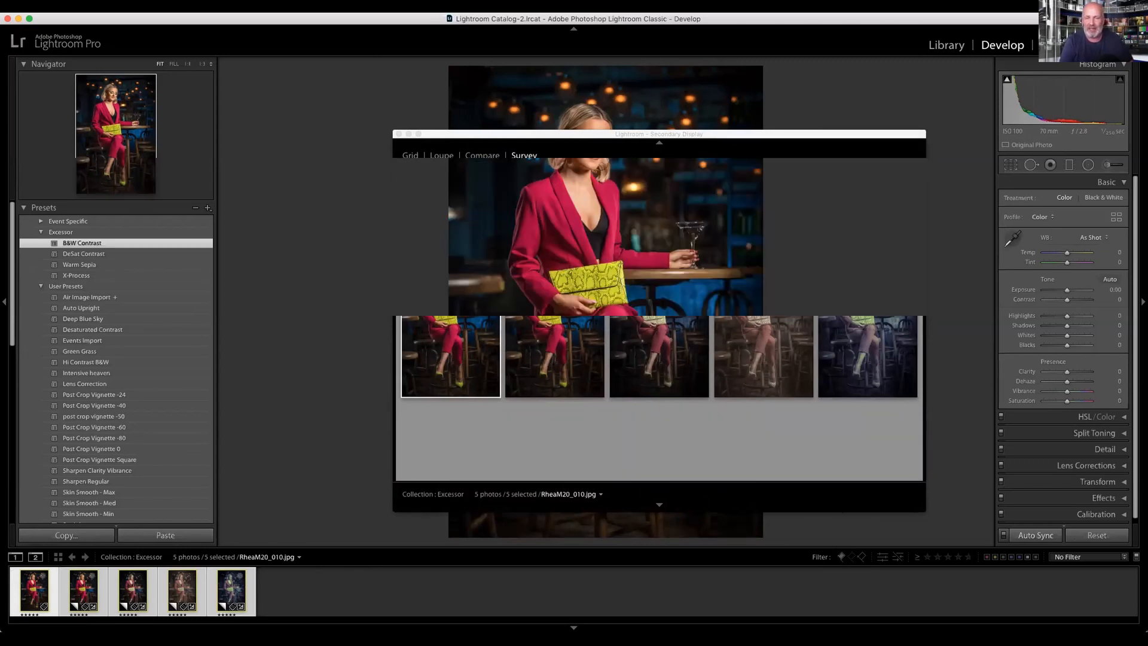
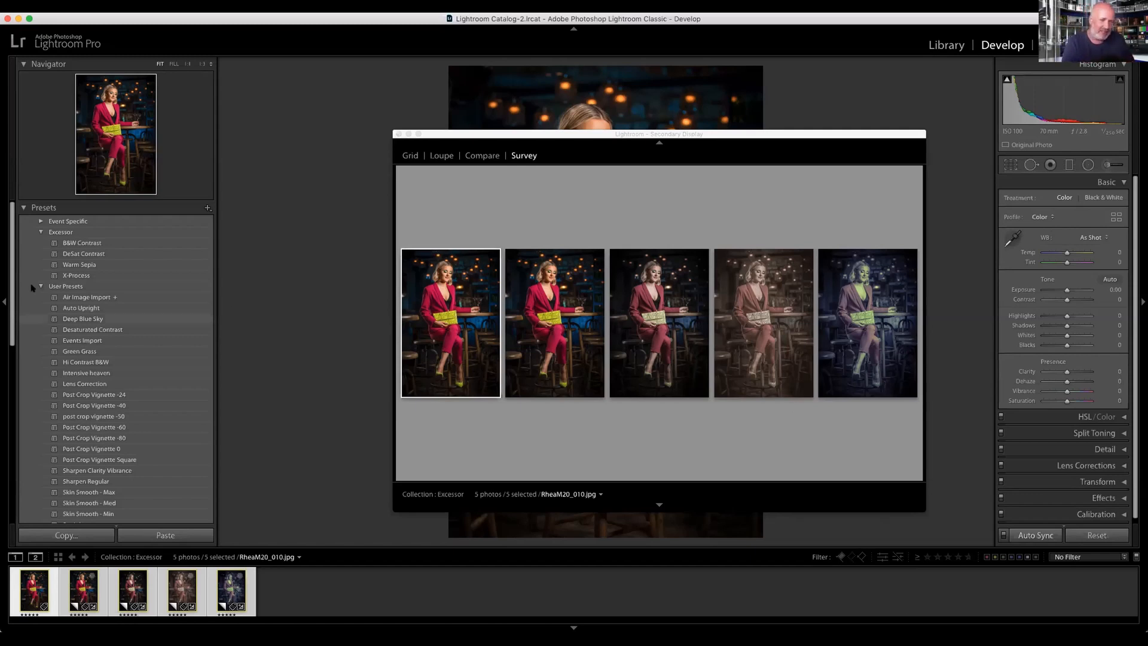
Step: Close the secondary display window and open the five selected Excessor photos in the Print module
key("super+Tab")
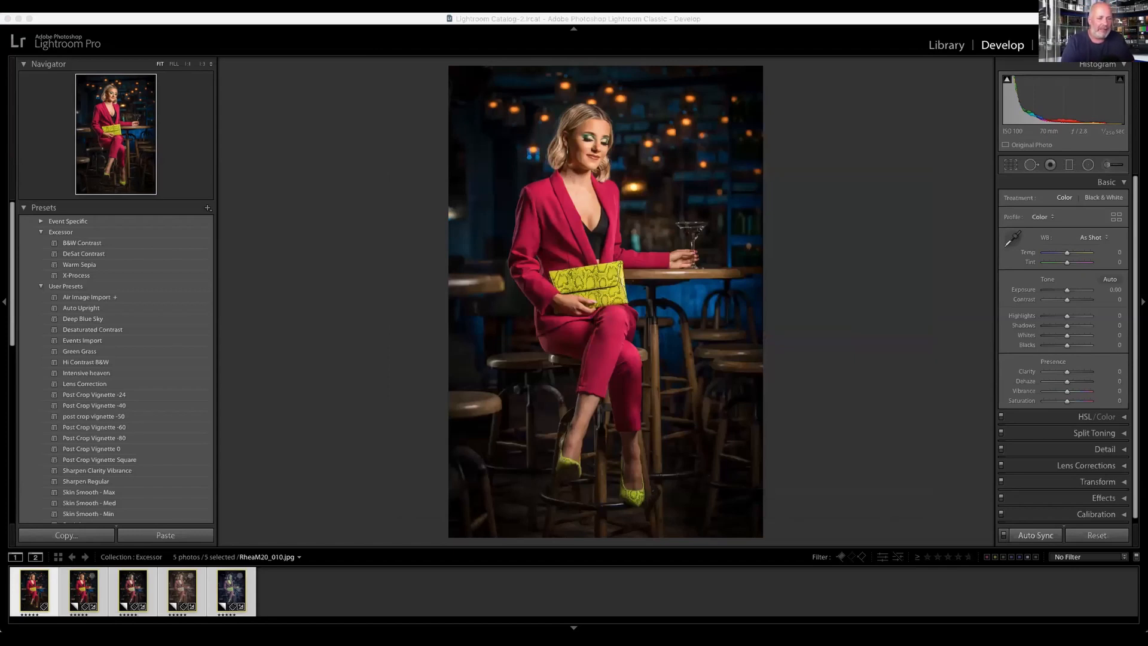
left_click(375, 19)
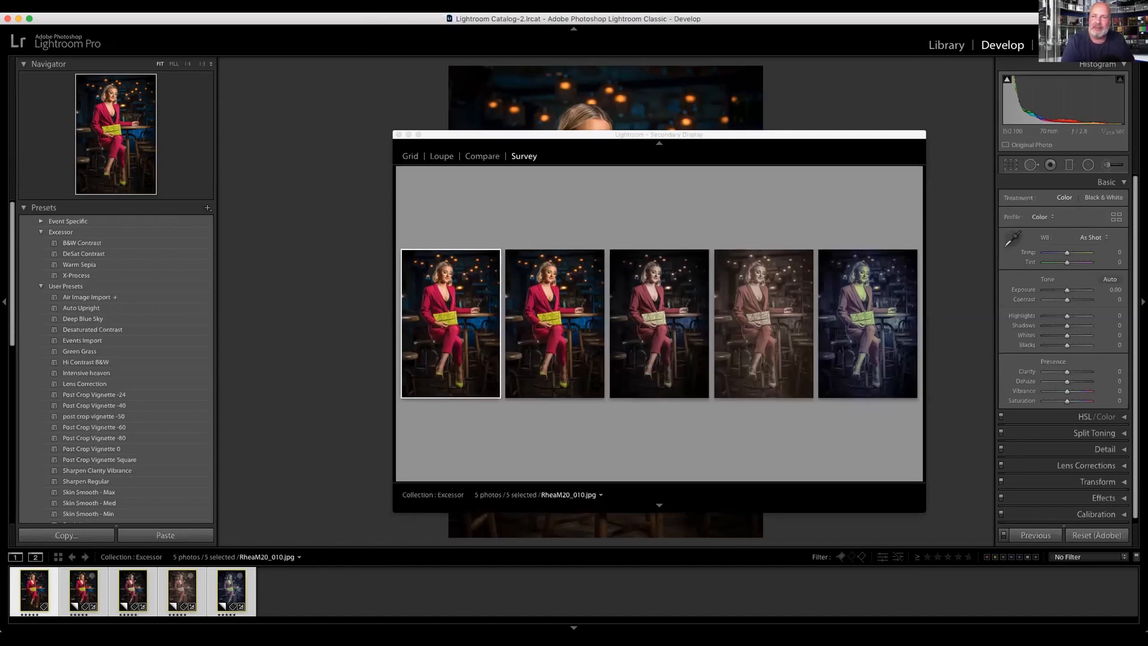
left_click(398, 135)
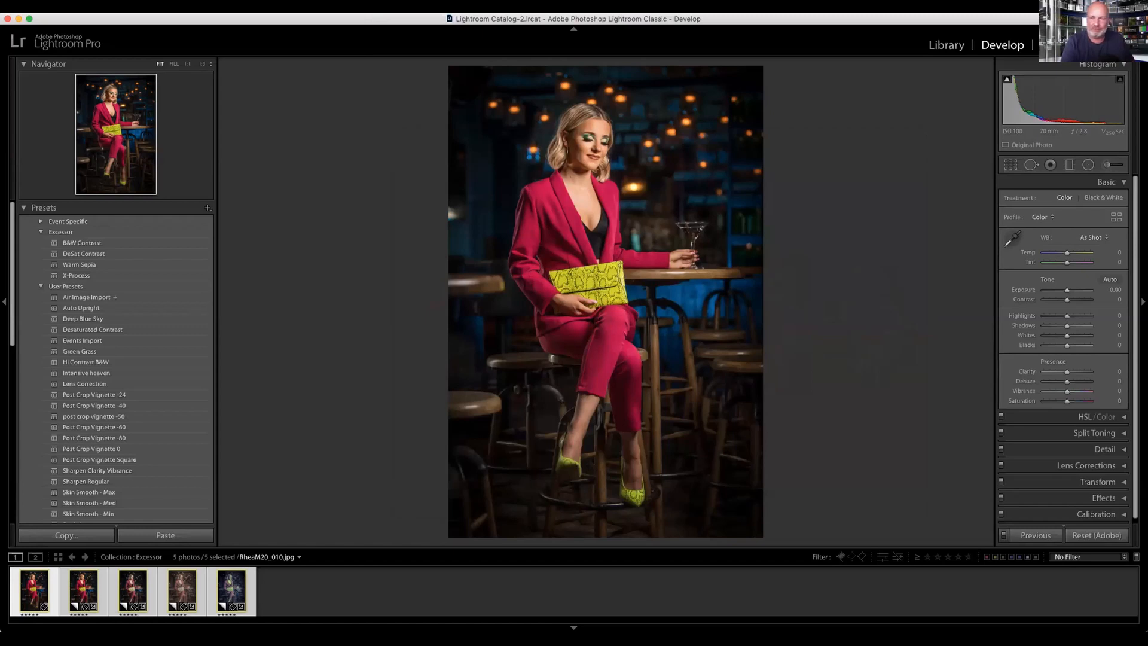
key("super+alt+p")
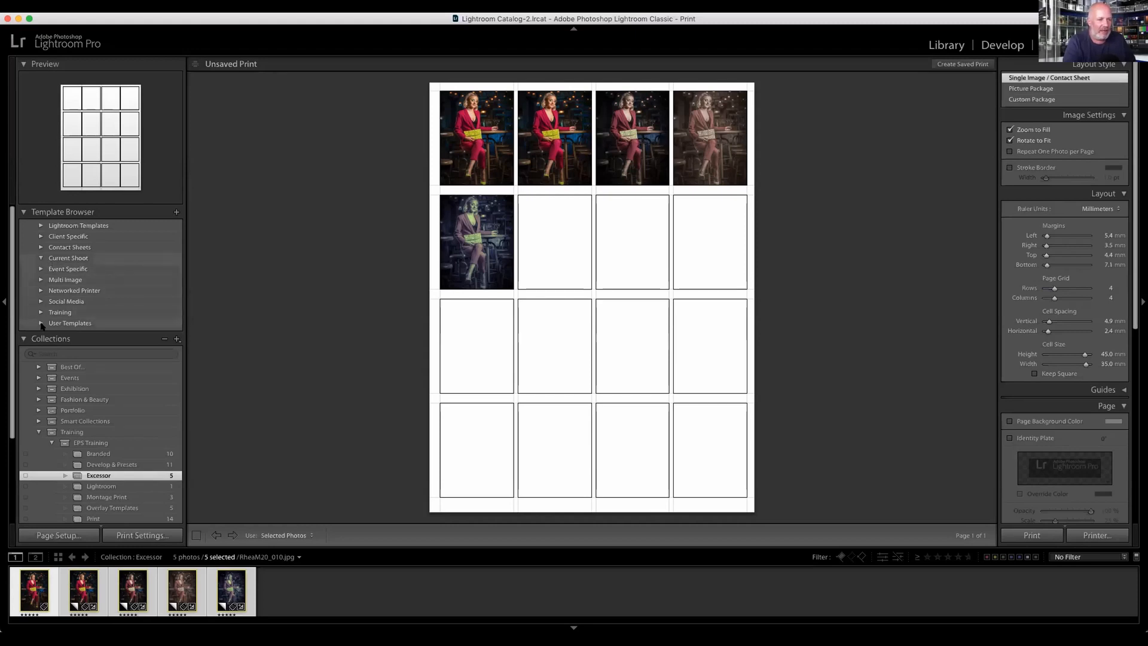
Step: Apply the 8x6, 9x6, 10x8 Full Size and 12x8 user print templates in turn, comparing the Full Size and Zoom To Fill versions
left_click(40, 323)
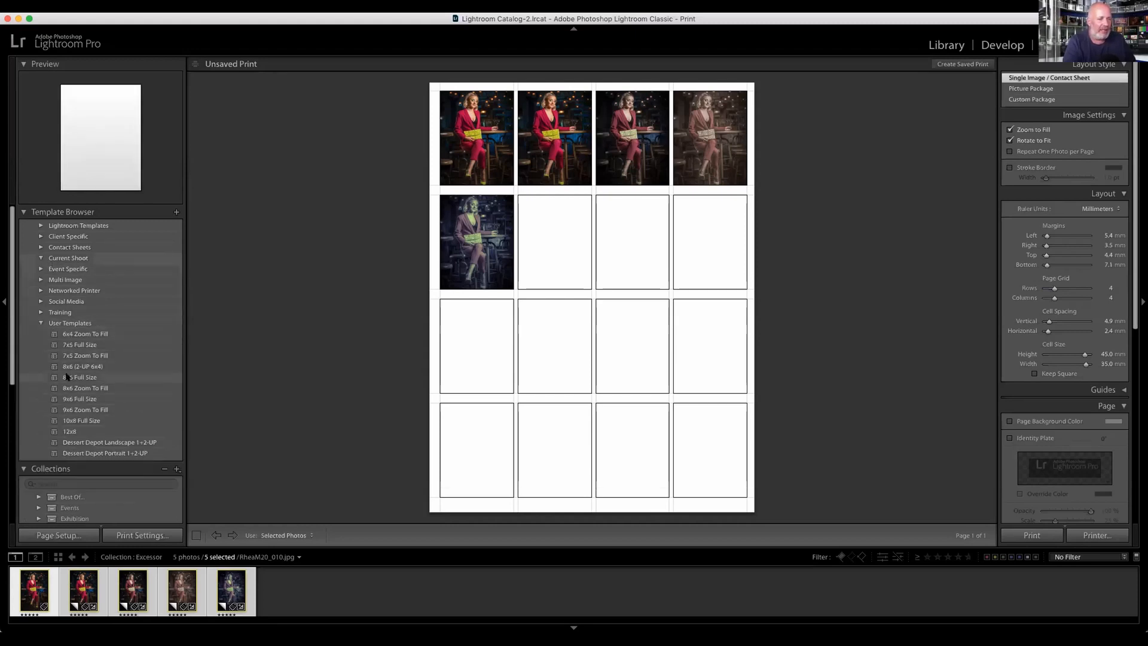
left_click(76, 378)
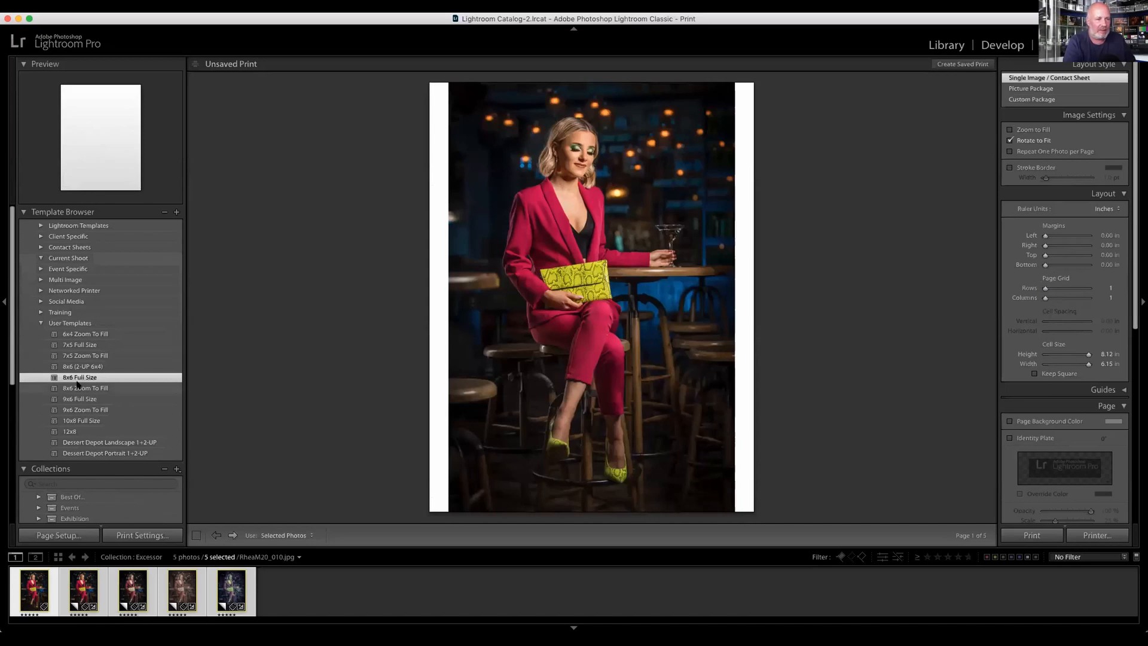
left_click(81, 388)
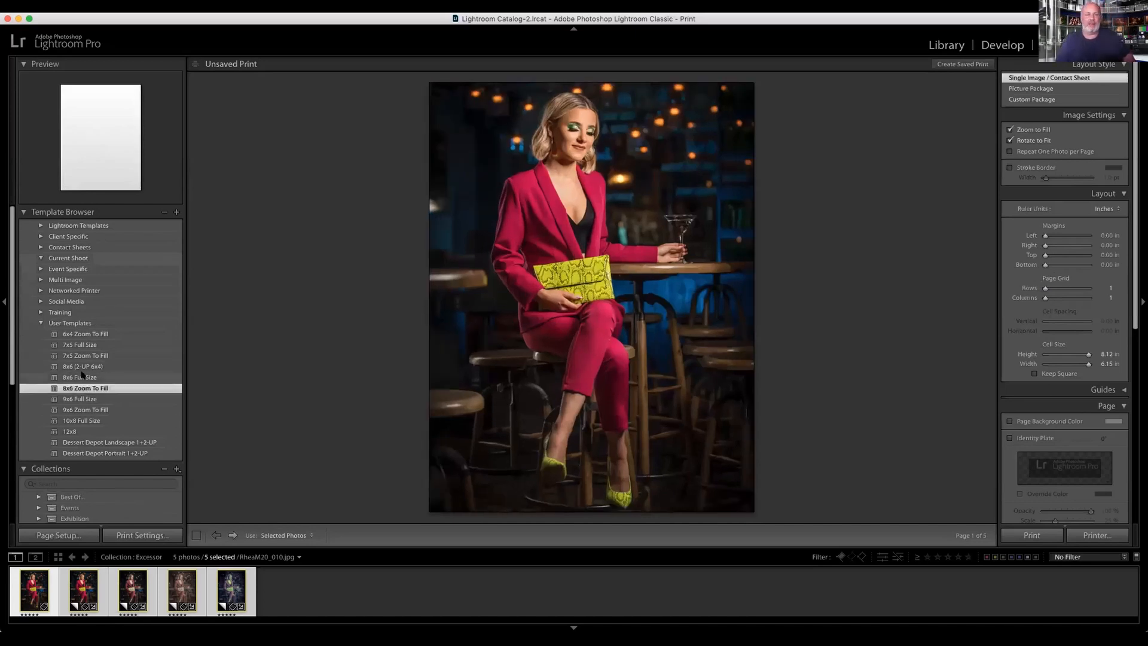
left_click(72, 399)
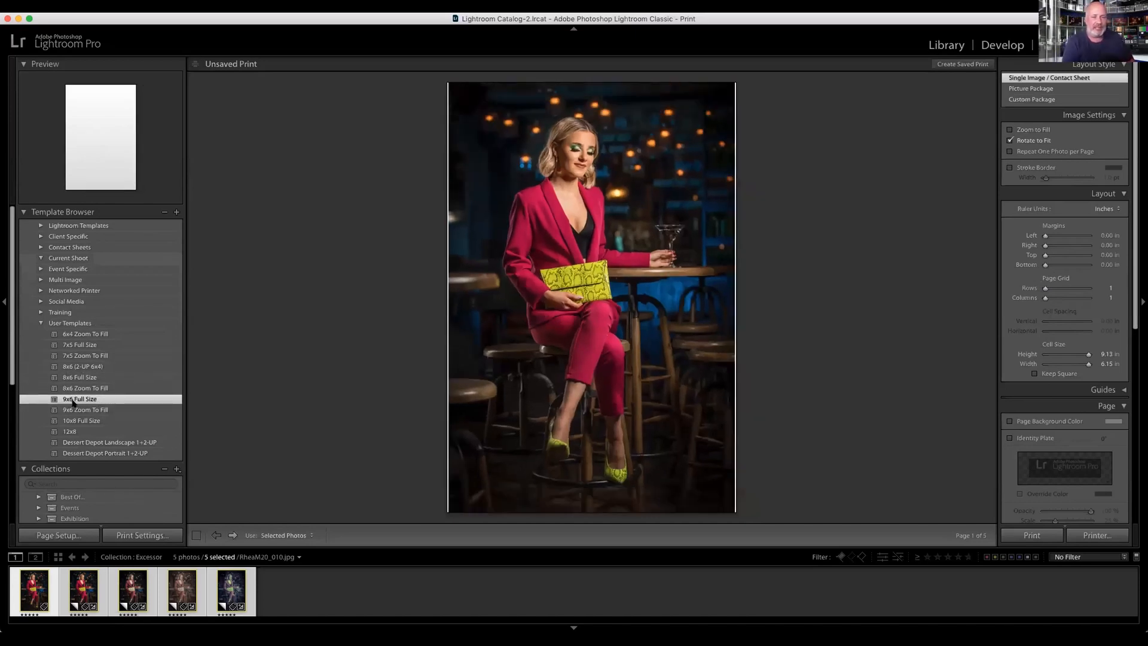
left_click(100, 410)
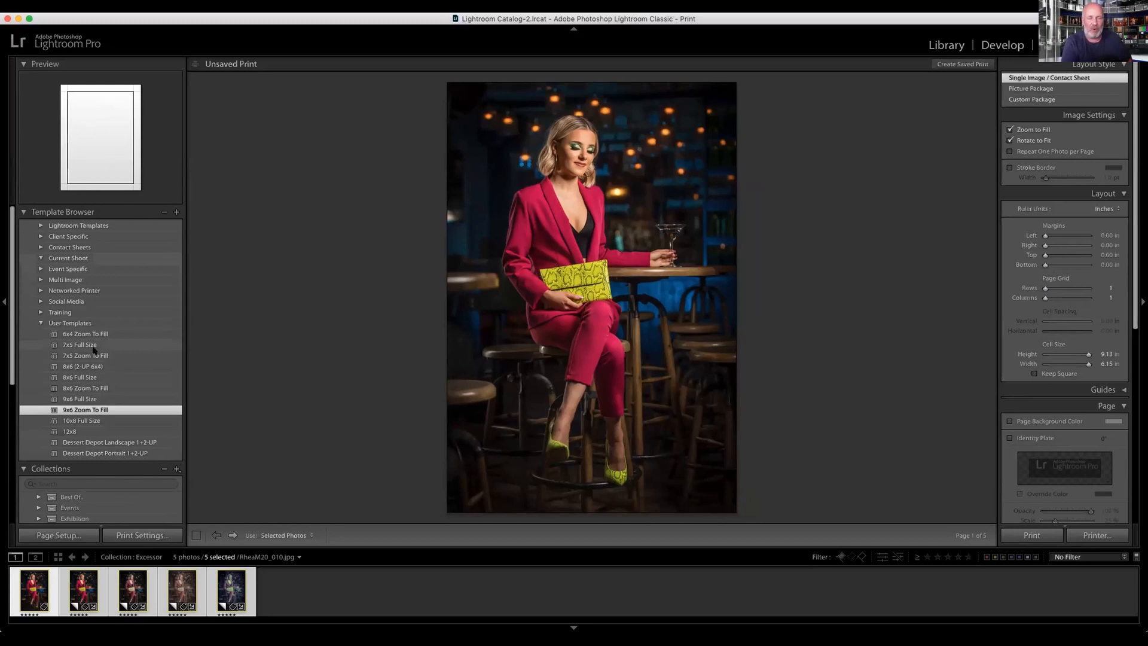
left_click(99, 420)
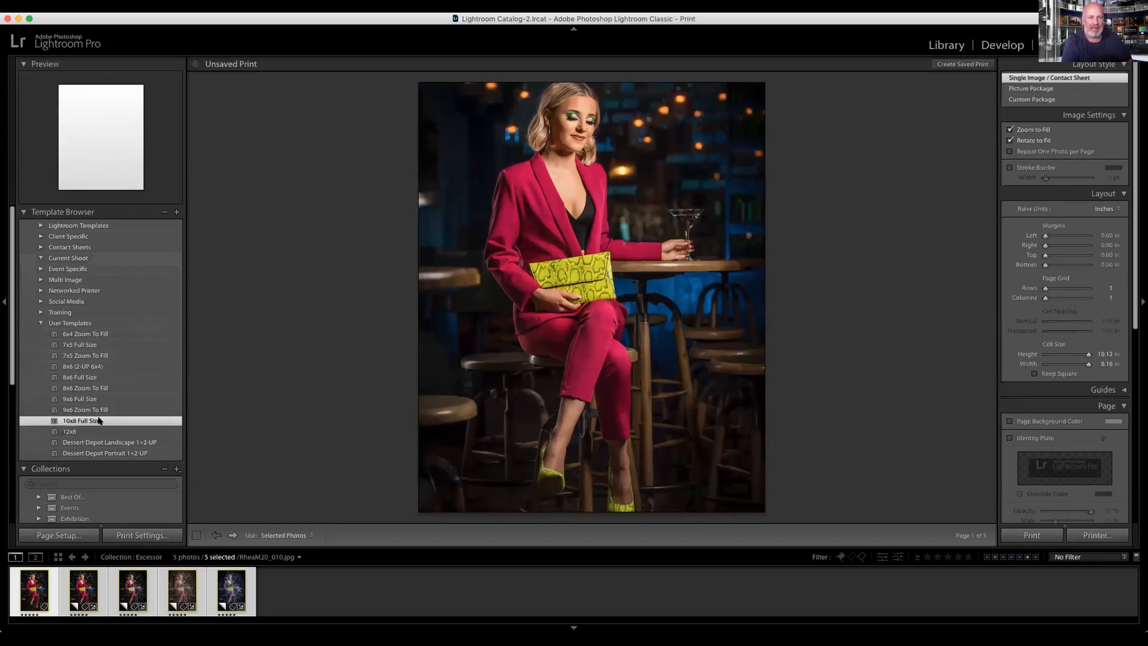
left_click(93, 431)
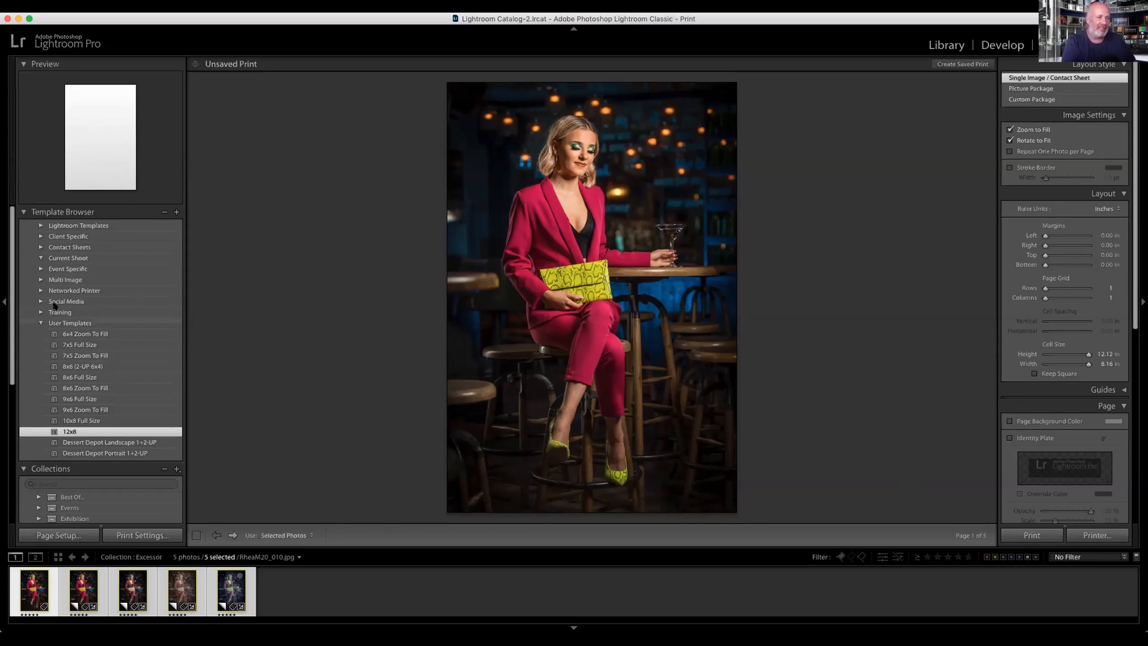
Step: Apply the Signature 9x6 Port template from the Social Media group, collapsing the template groups and collections that are not needed
left_click(40, 323)
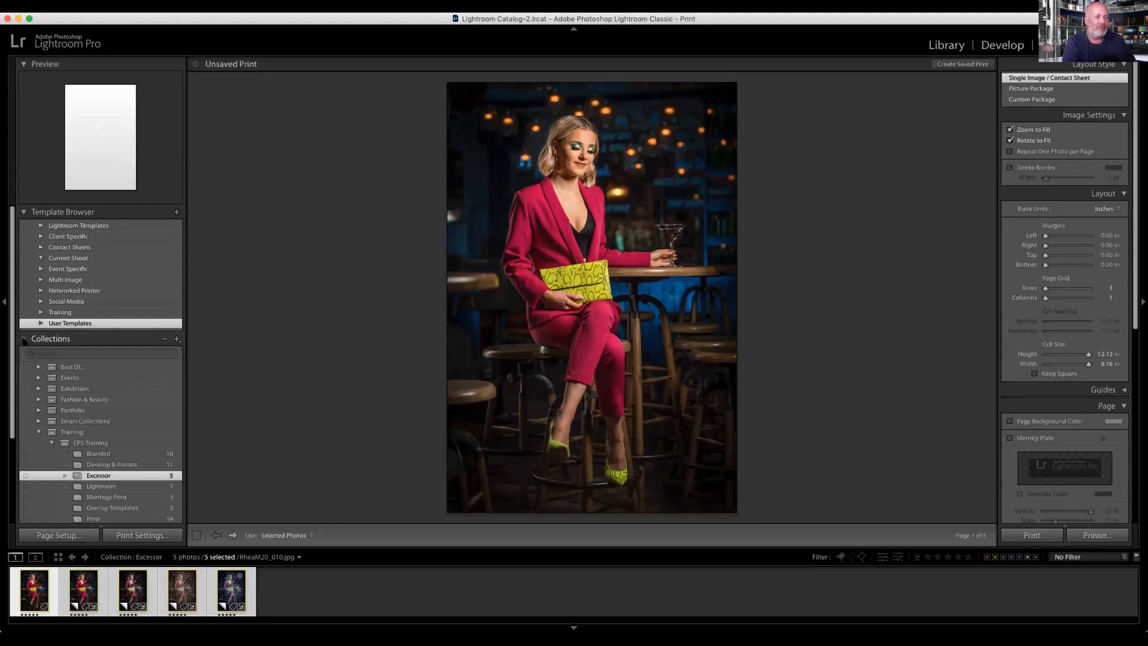
left_click(23, 339)
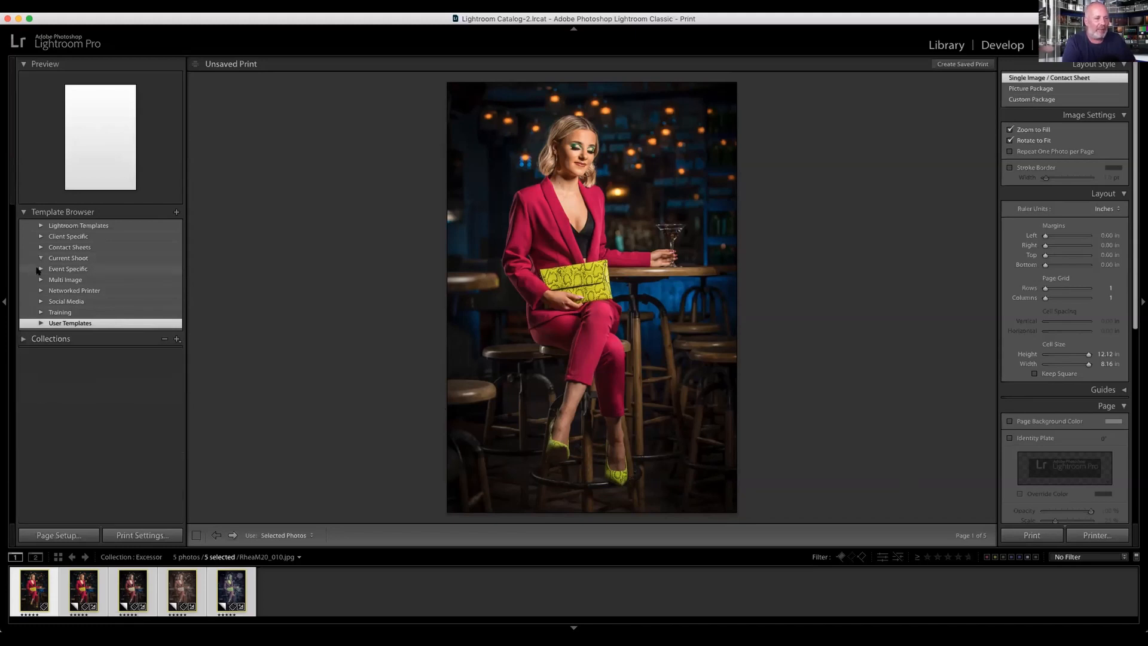
left_click(40, 302)
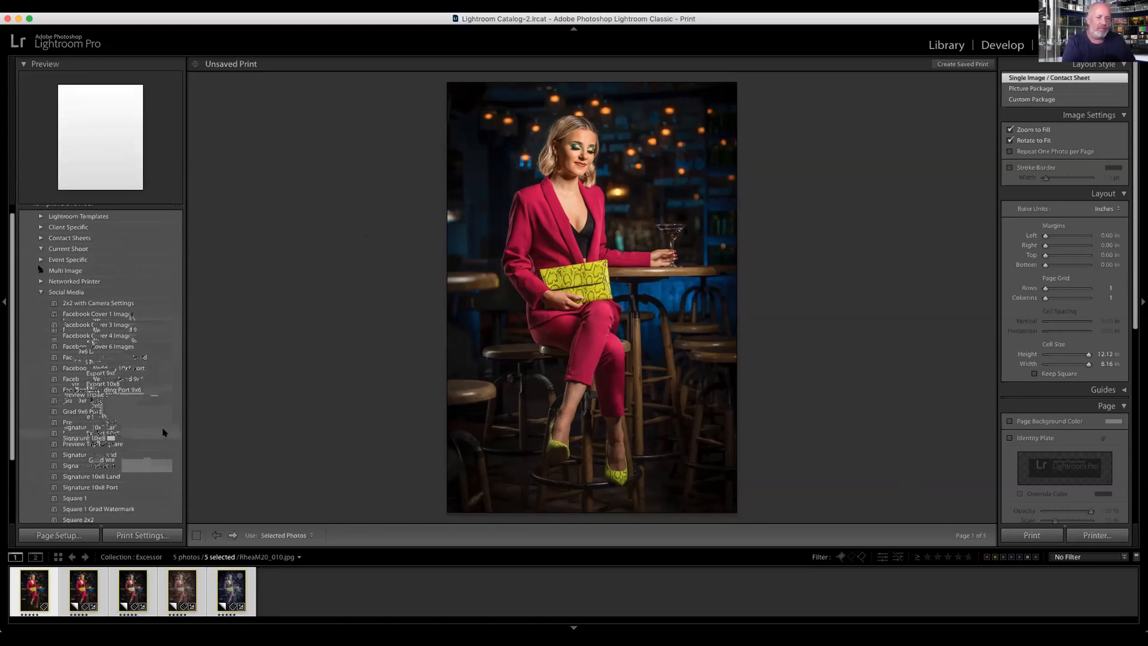
scroll(149, 434, "down", 3)
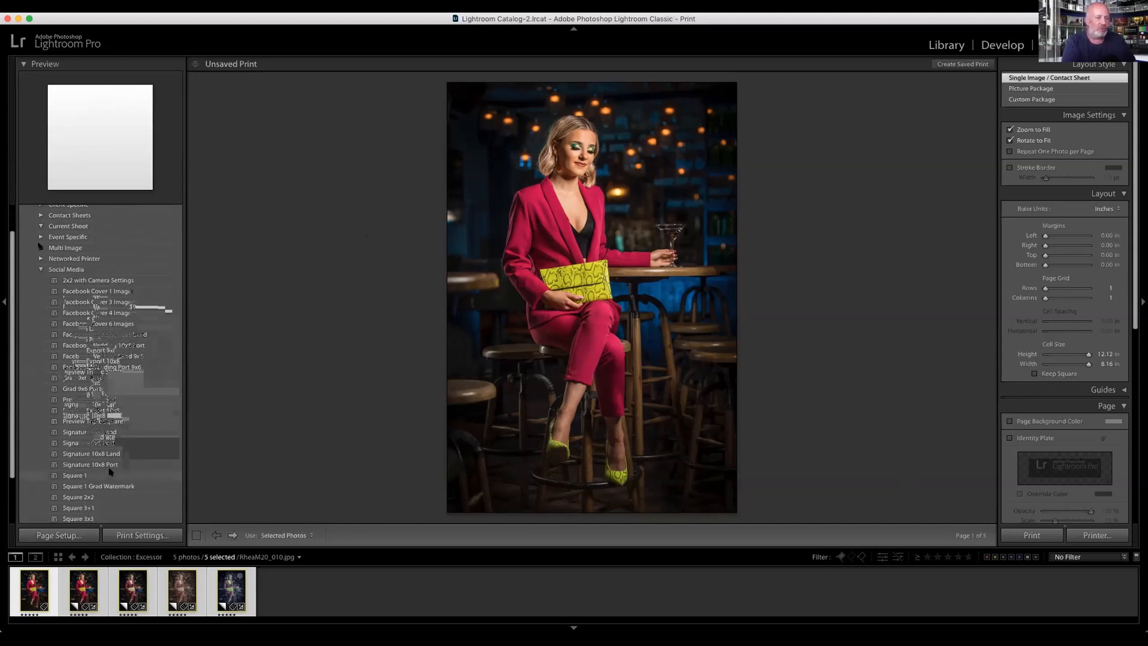
scroll(120, 454, "down", 2)
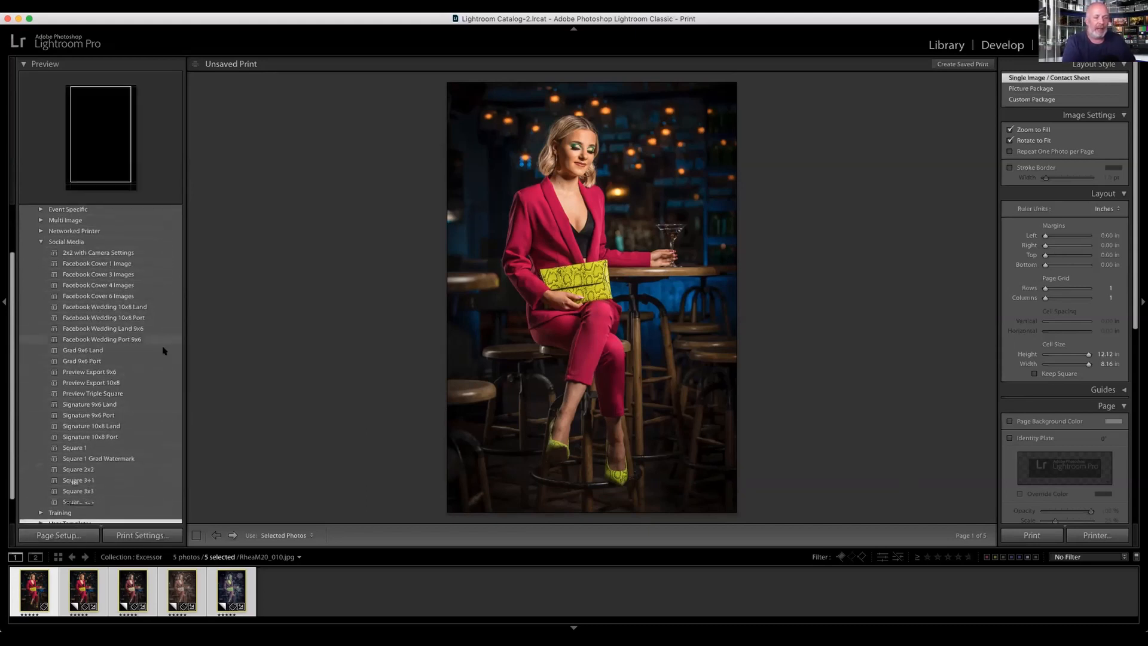
left_click(104, 416)
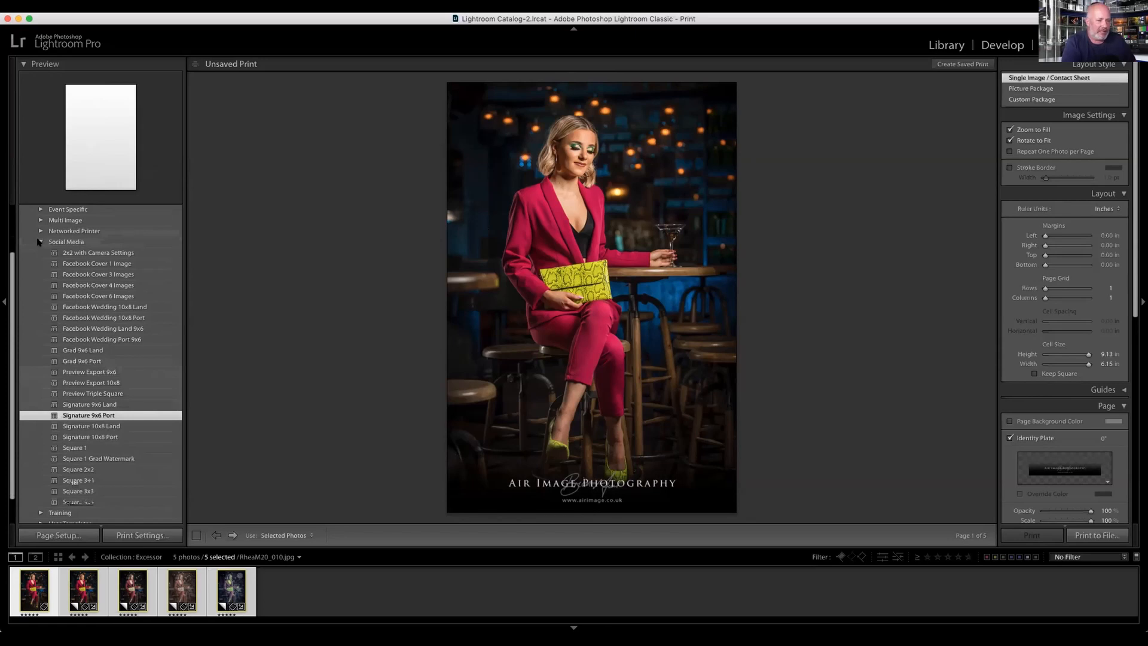
left_click(39, 241)
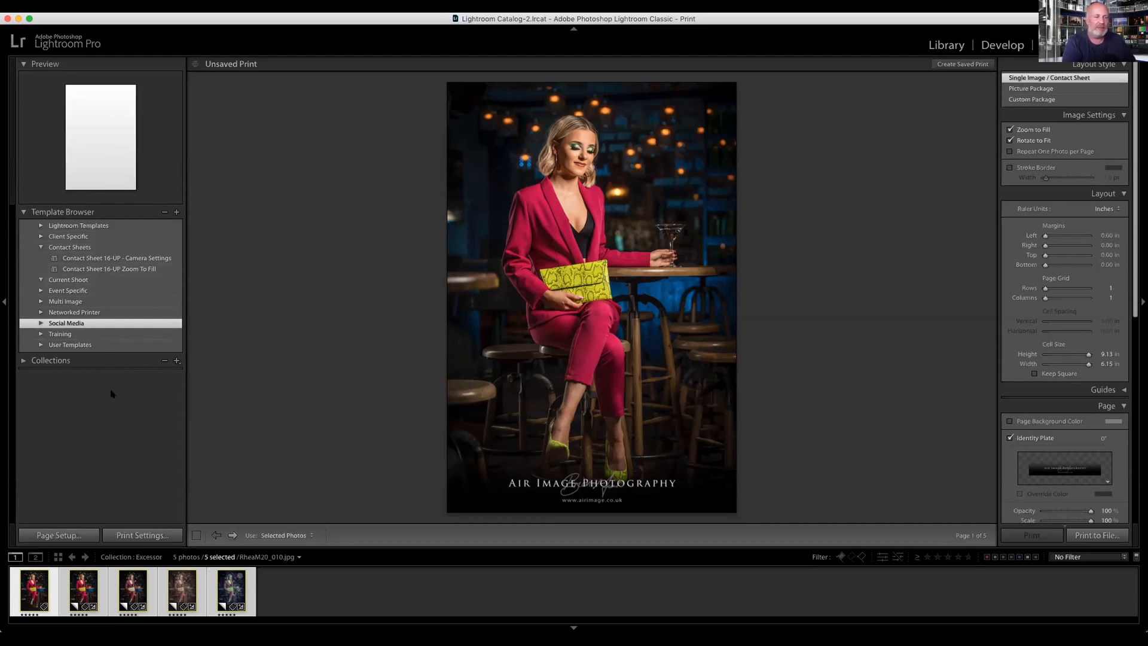
Step: Open the Print collection under EPS Training and select all its photos
left_click(23, 360)
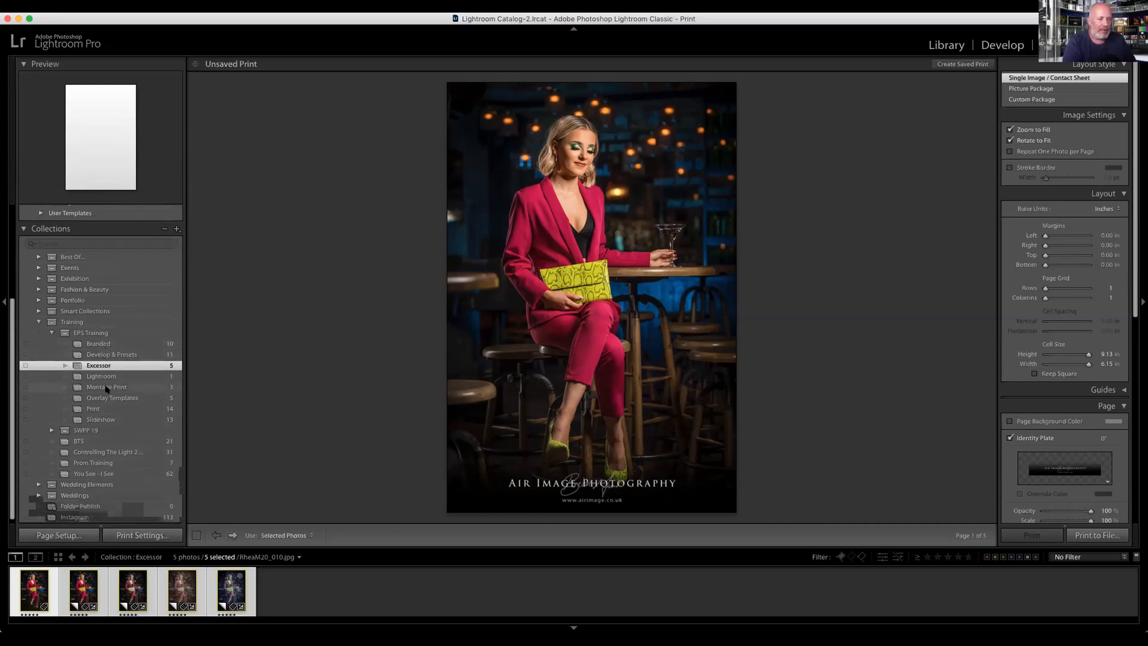
left_click(108, 409)
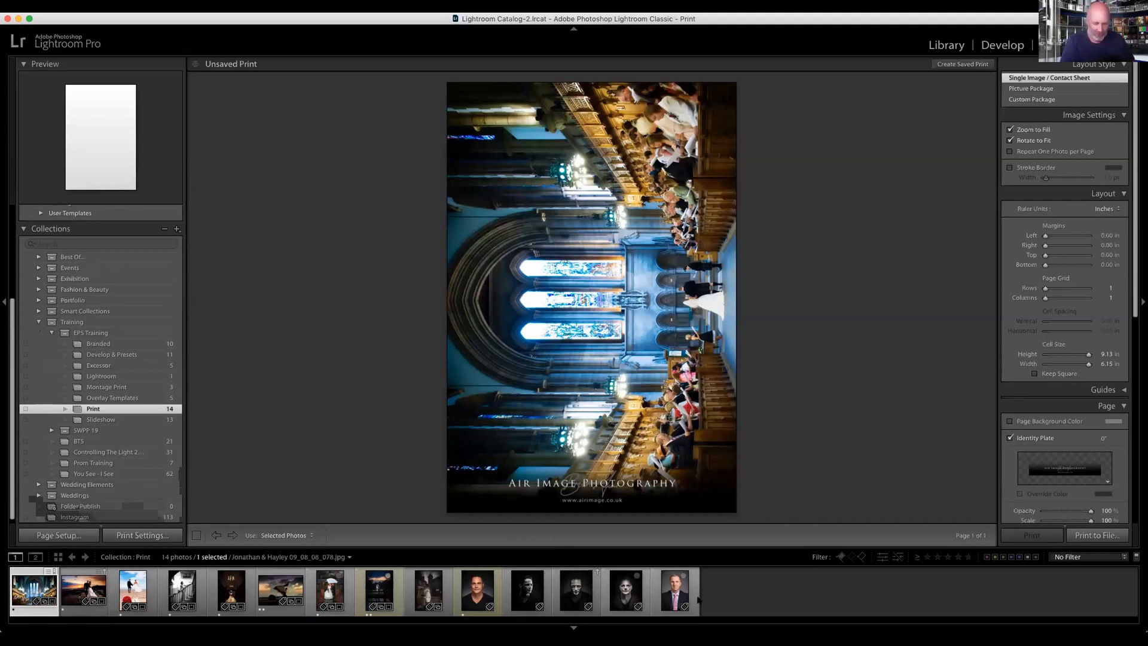
key("super+a")
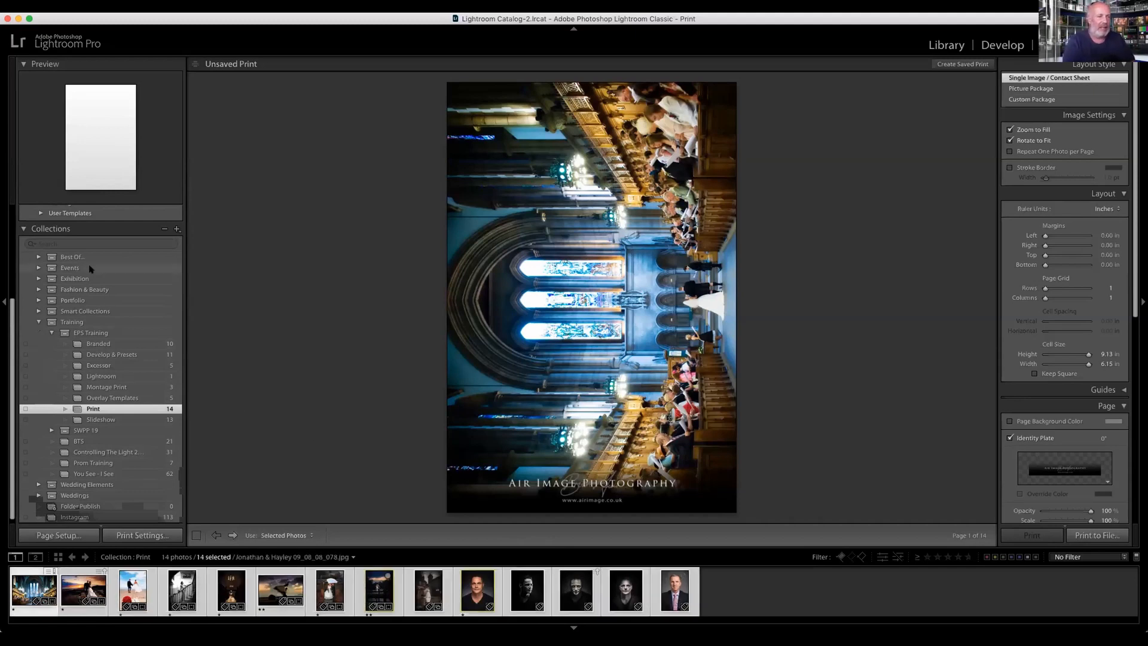
Step: Lay out the selected photos with the Contact Sheet 16-UP Camera Settings and Zoom To Fill templates, ending on Zoom To Fill
scroll(78, 252, "up", 3)
scroll(78, 252, "up", 2)
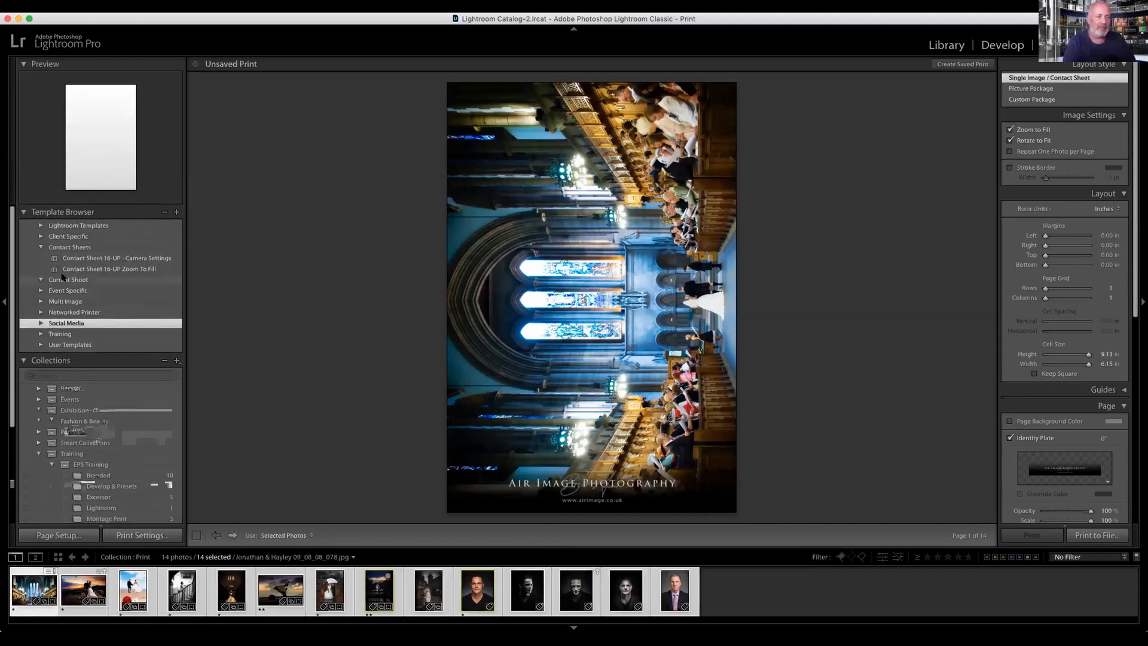
left_click(95, 266)
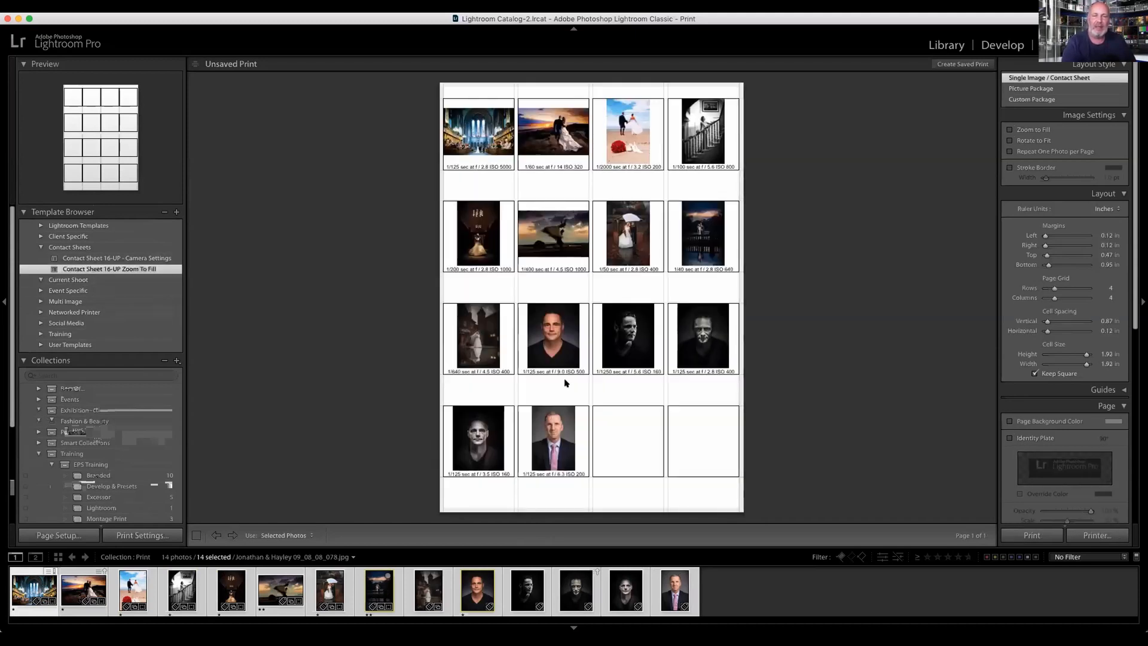
left_click(144, 260)
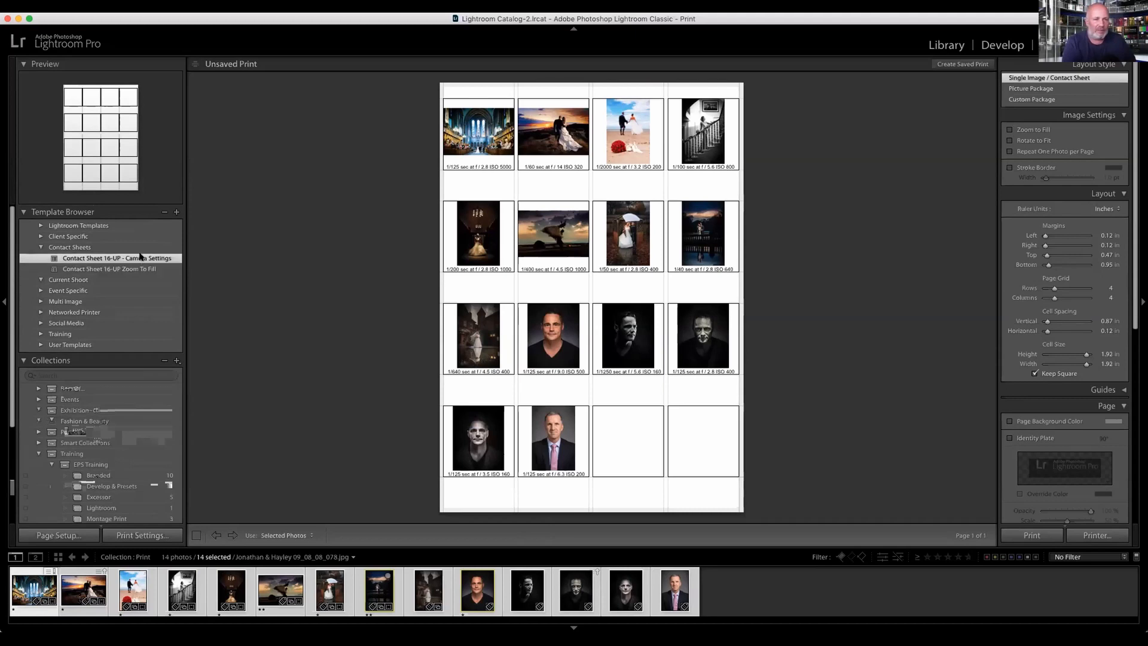
left_click(142, 270)
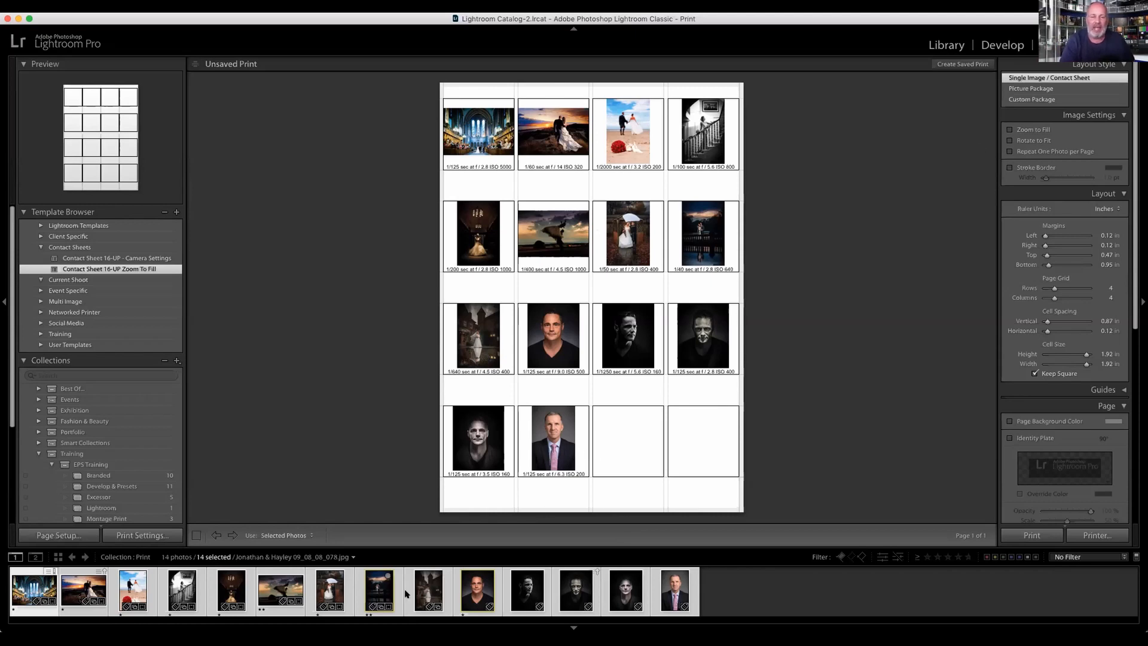
Step: Select only the suit-and-tie portrait and apply the Passport 16 template from the Multi Image group
left_click(680, 594)
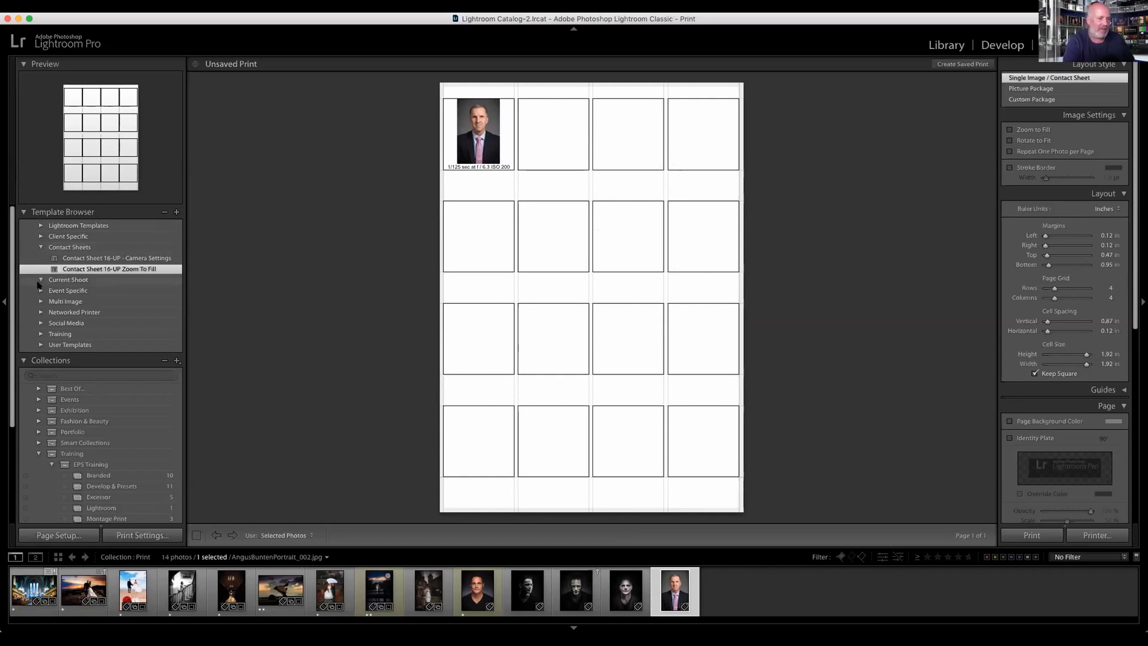
left_click(40, 301)
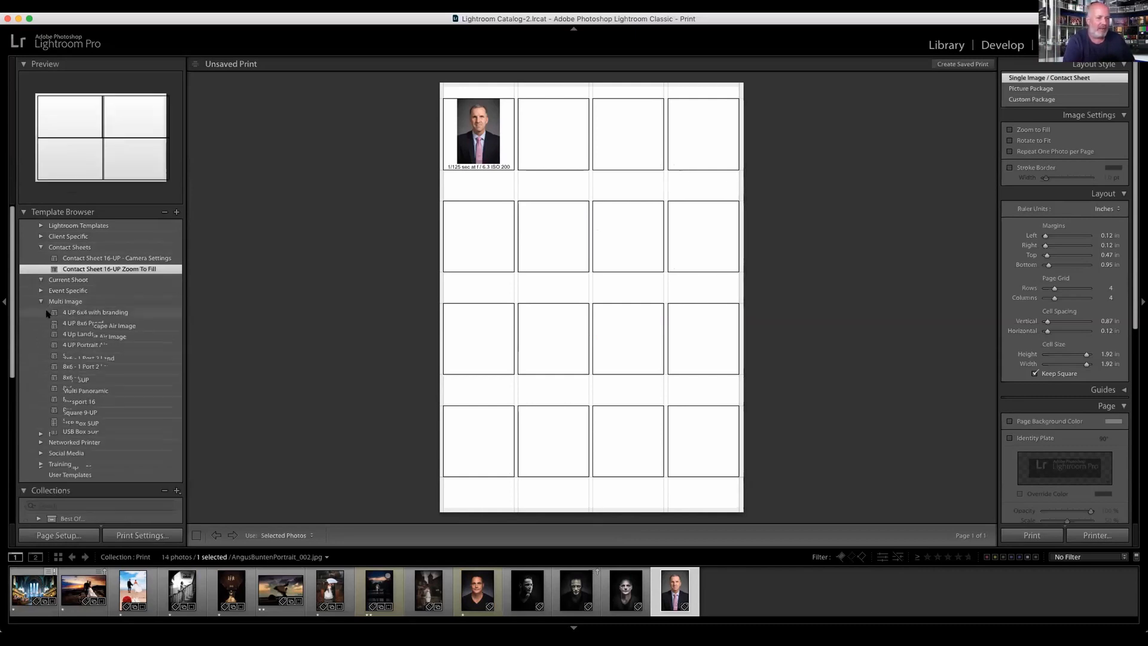
left_click(77, 410)
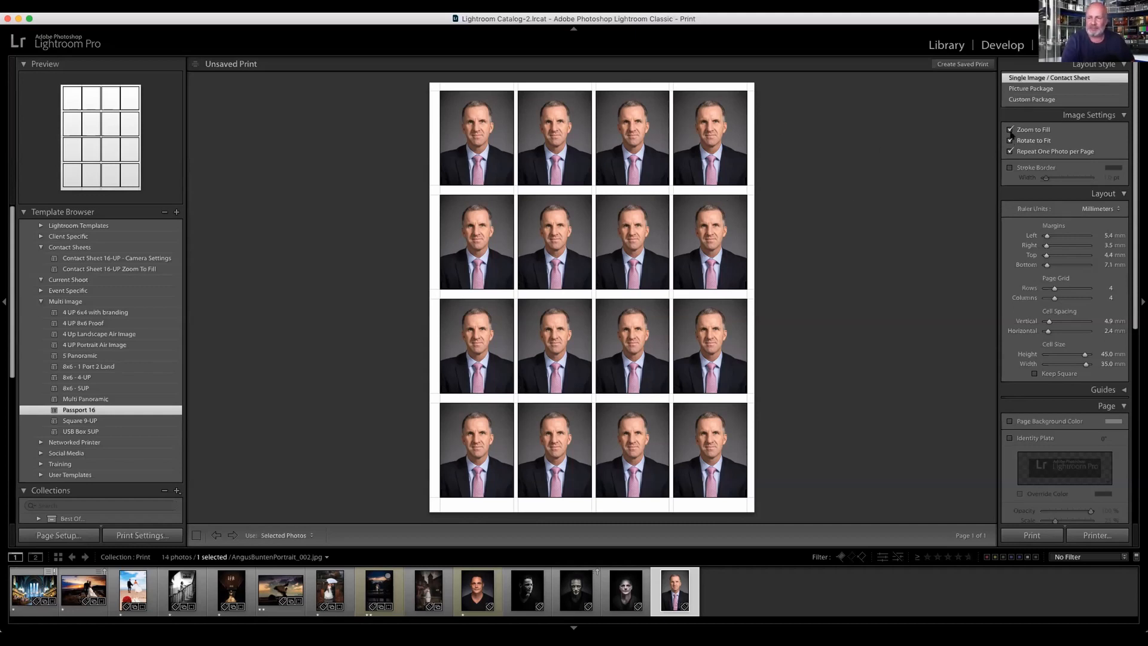
Step: Turn off repeating one photo per page and extend the selection to the last eight photos, collapsing the Multi Image group
left_click(477, 591, "shift")
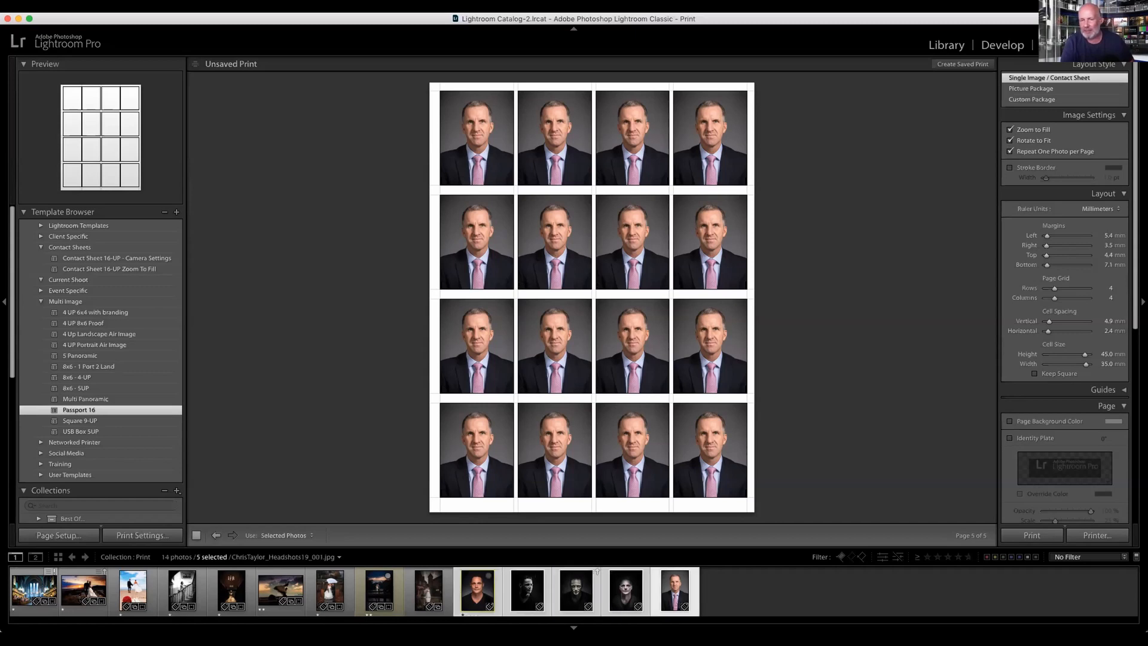
left_click(1009, 151)
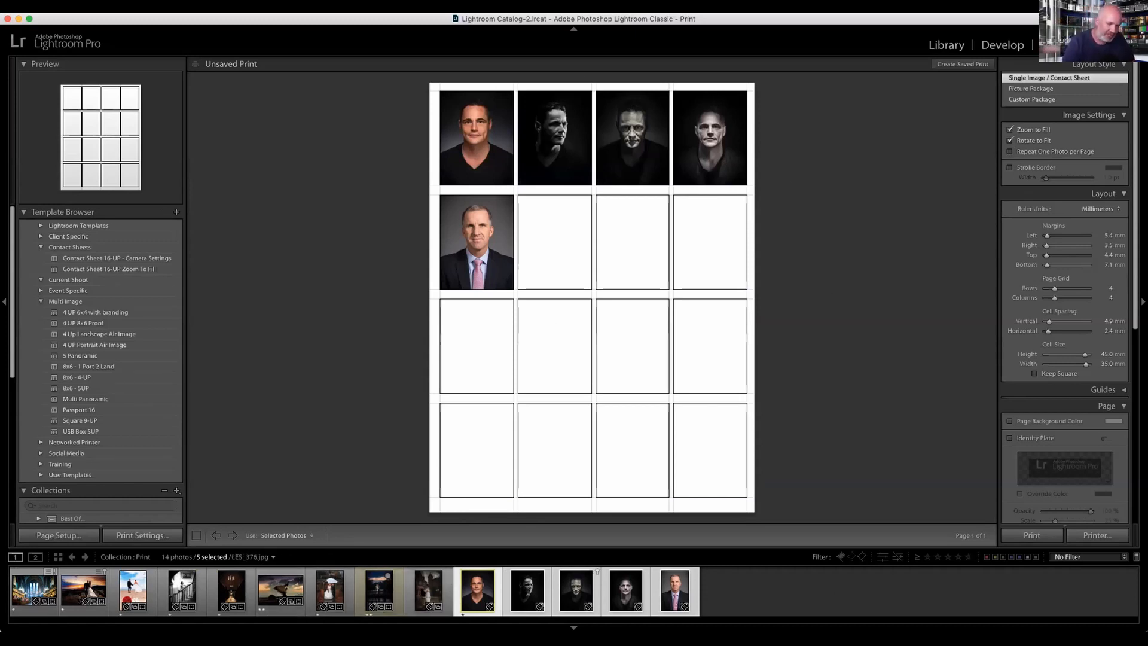
left_click(422, 589, "super")
left_click(329, 589, "shift")
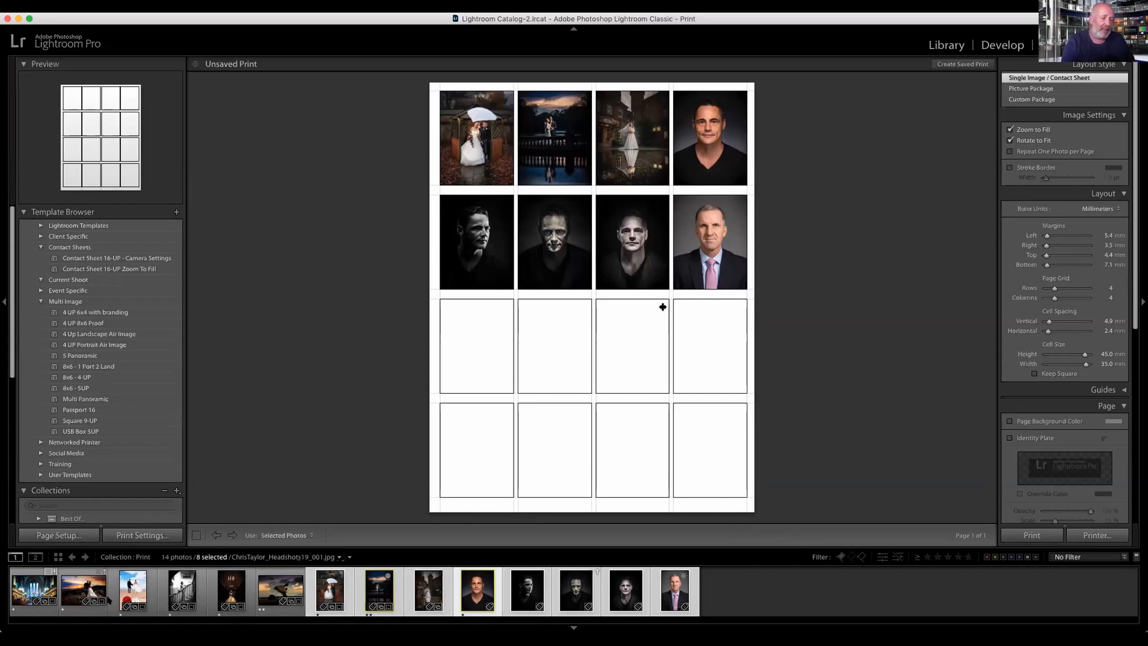
left_click(40, 301)
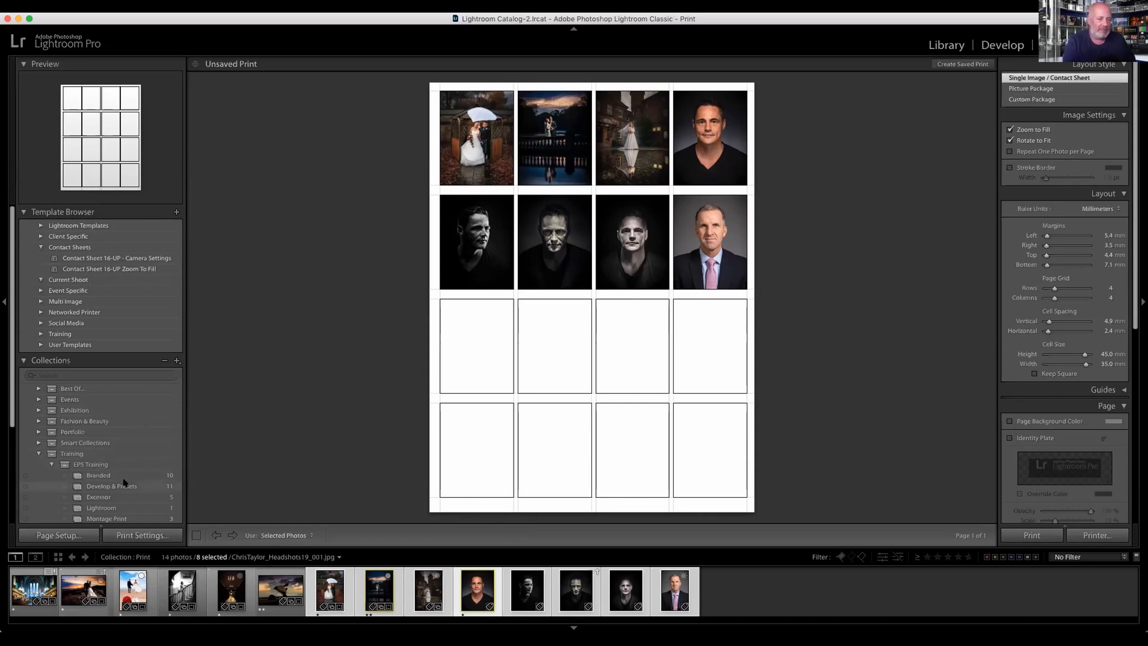
Step: Open the Overlay Templates collection and lay out its first photo with the 8x6 Full Size user template
scroll(124, 488, "down", 3)
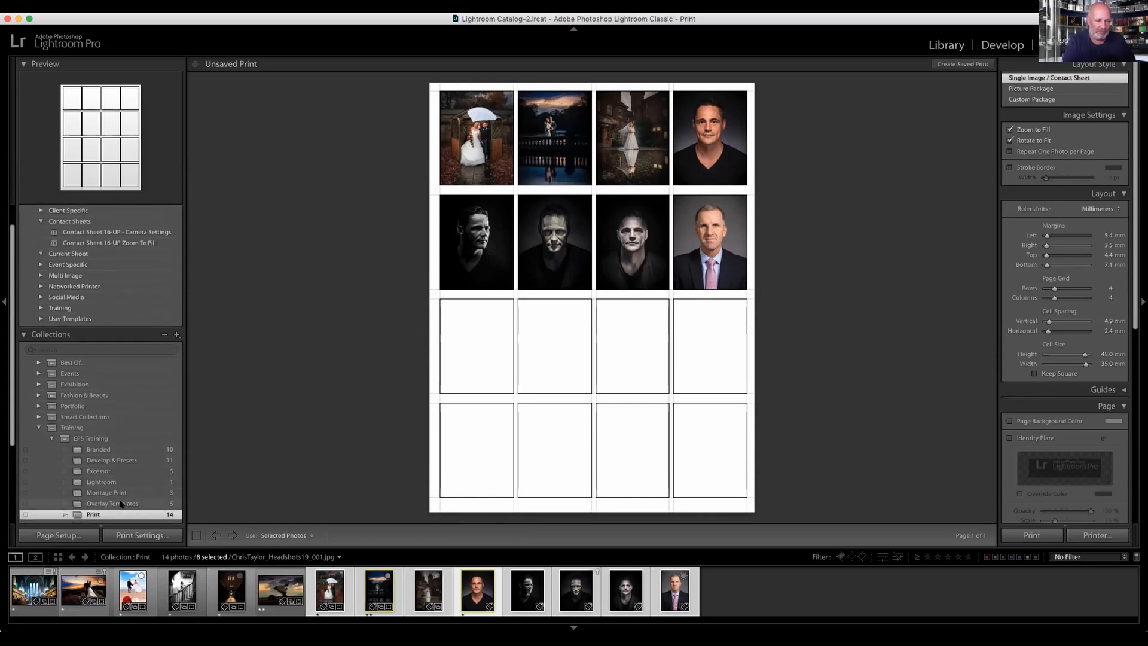
left_click(124, 504)
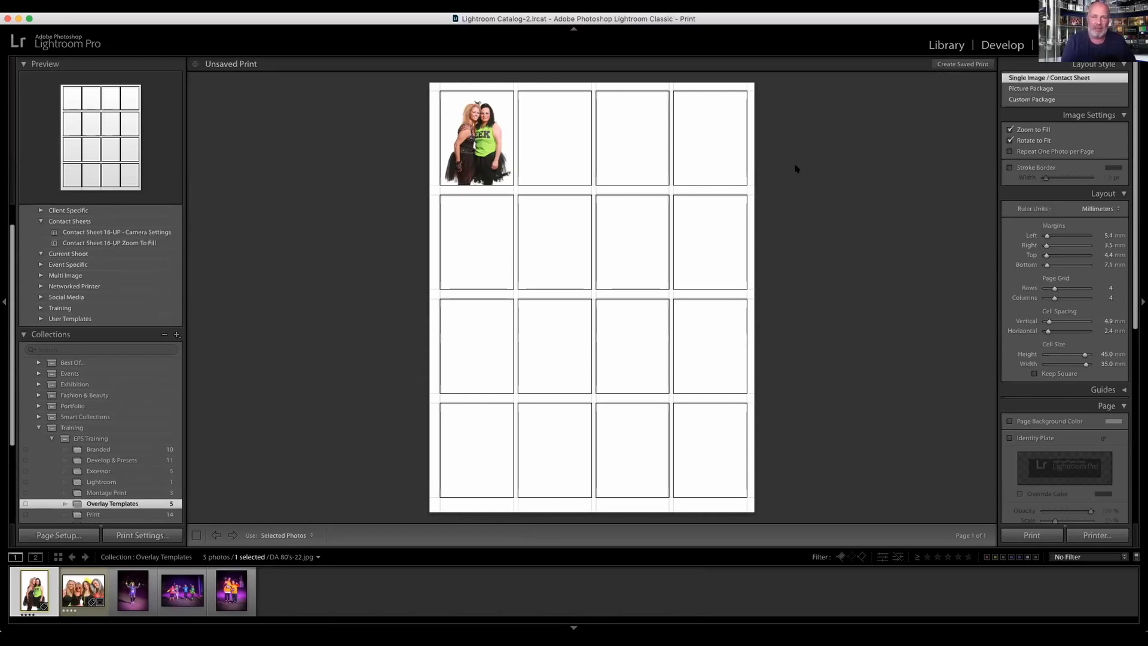
left_click(40, 320)
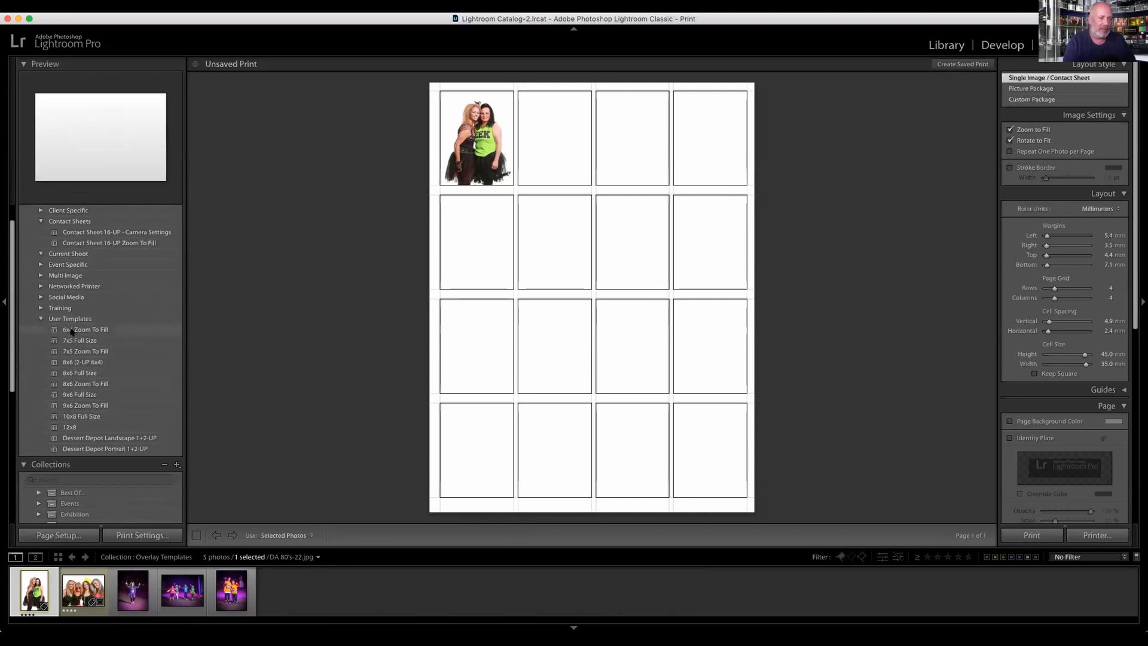
left_click(76, 373)
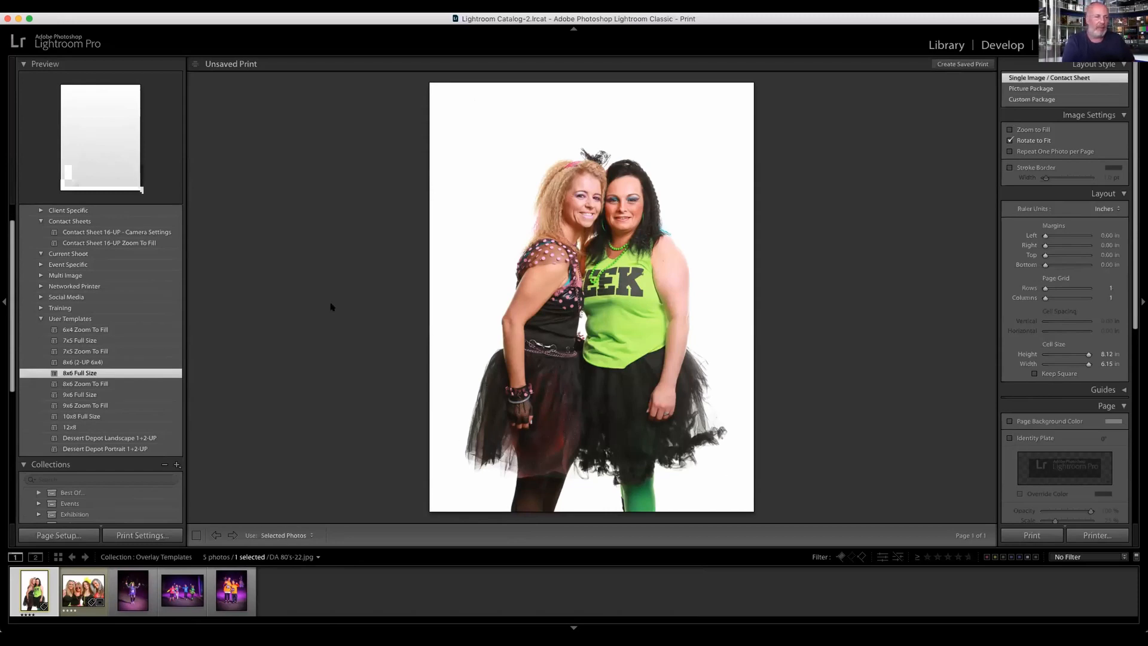
Step: Apply the event templates 80's Night Portrait 8x6 to the photo of two women and 80's Night Landscape 8x6 to the group of four
left_click(40, 221)
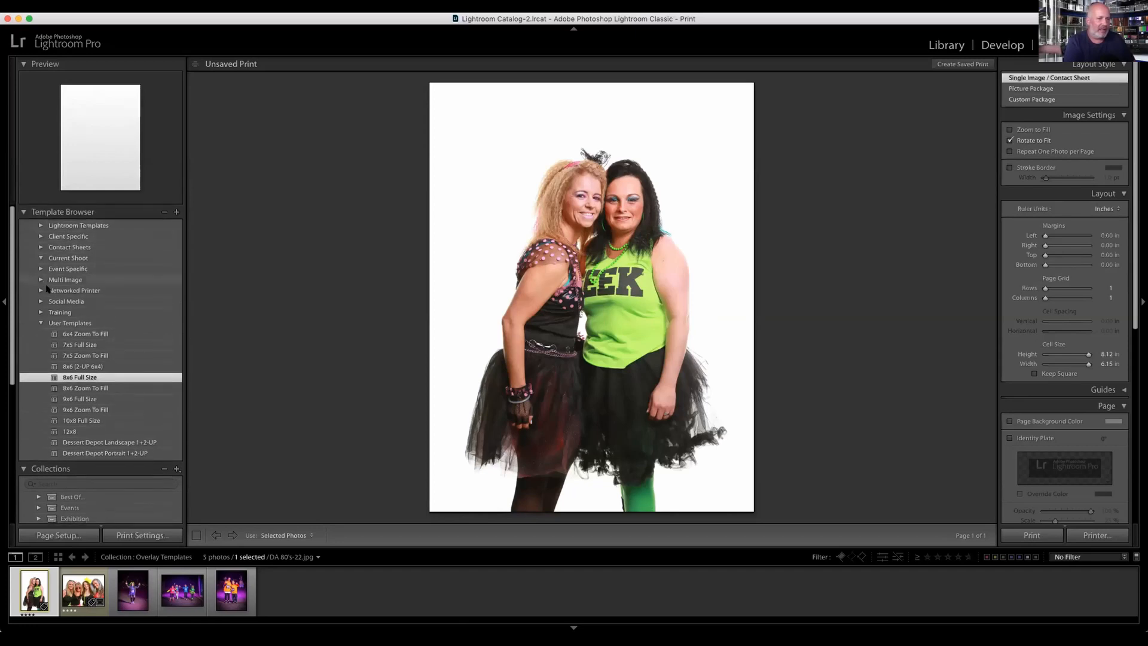
left_click(40, 323)
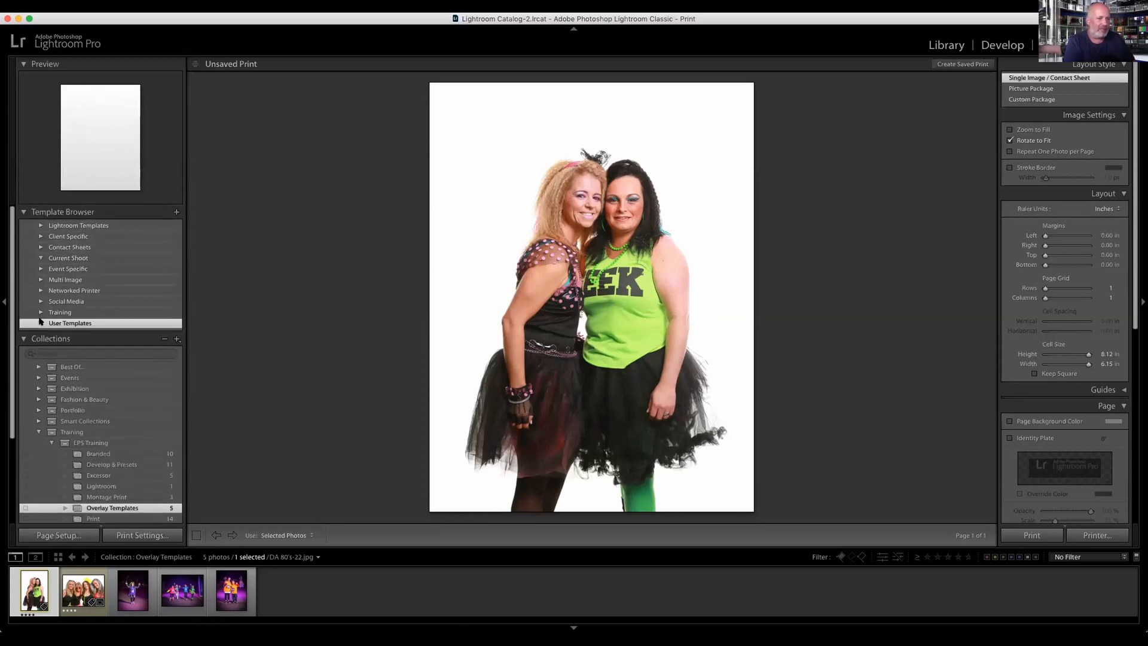
left_click(40, 269)
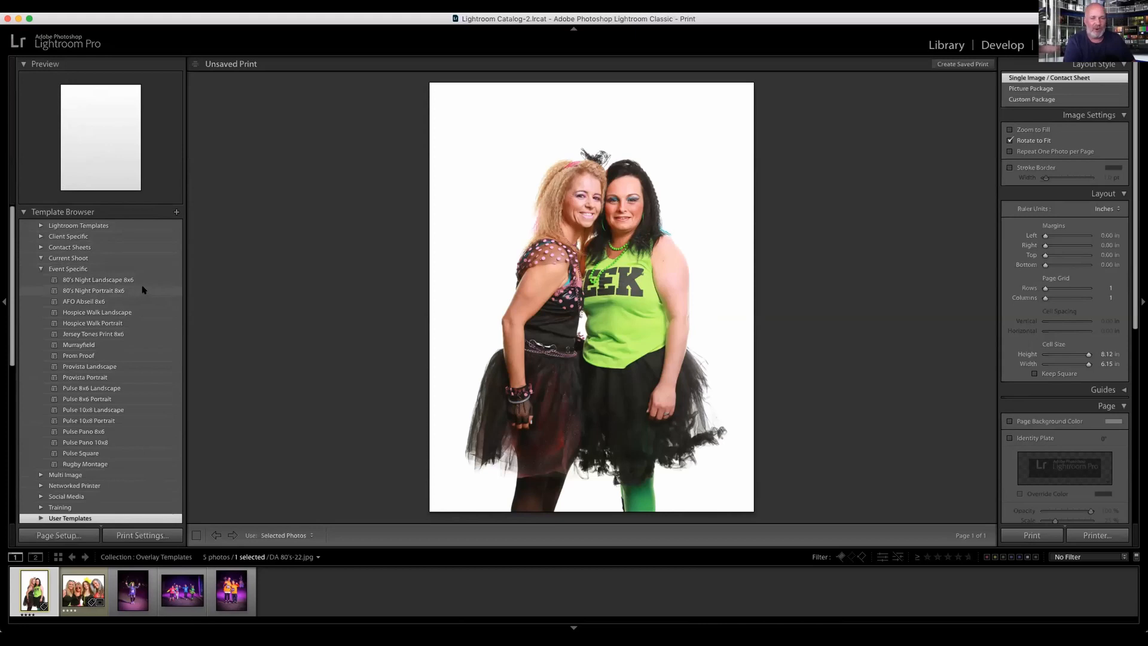
left_click(110, 293)
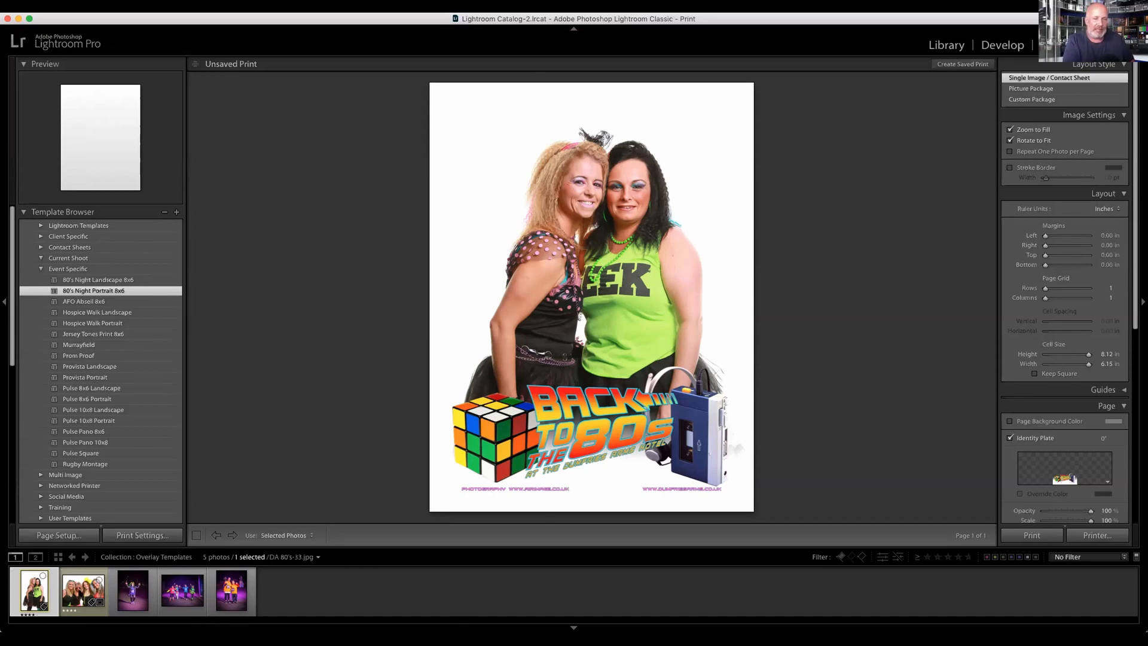
left_click(83, 591)
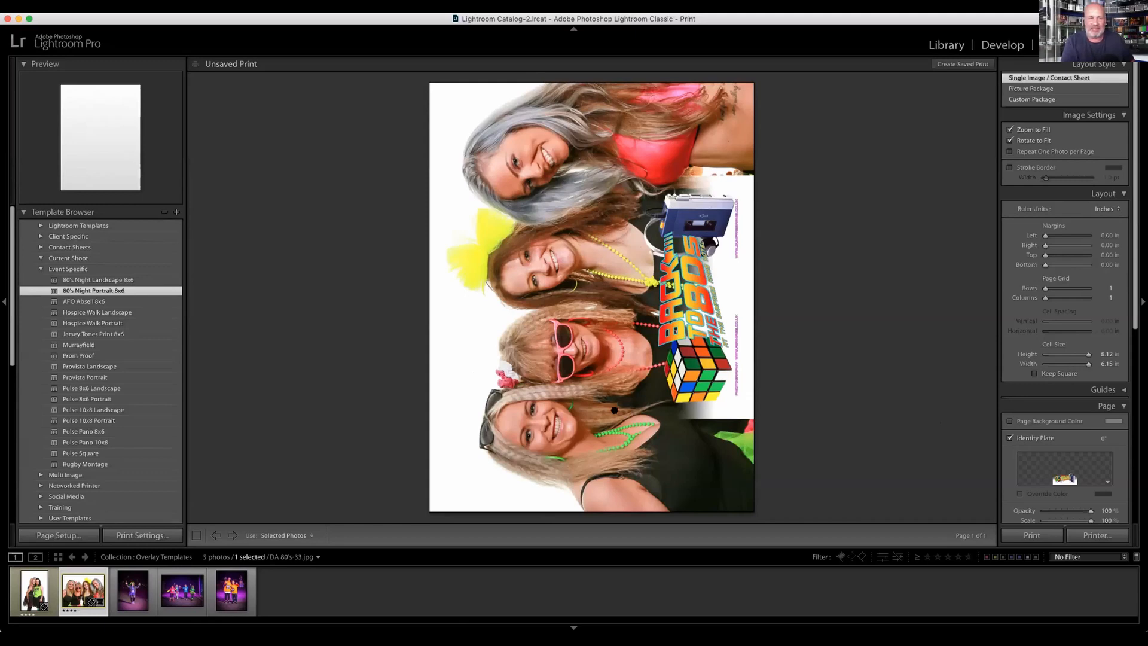
left_click(110, 280)
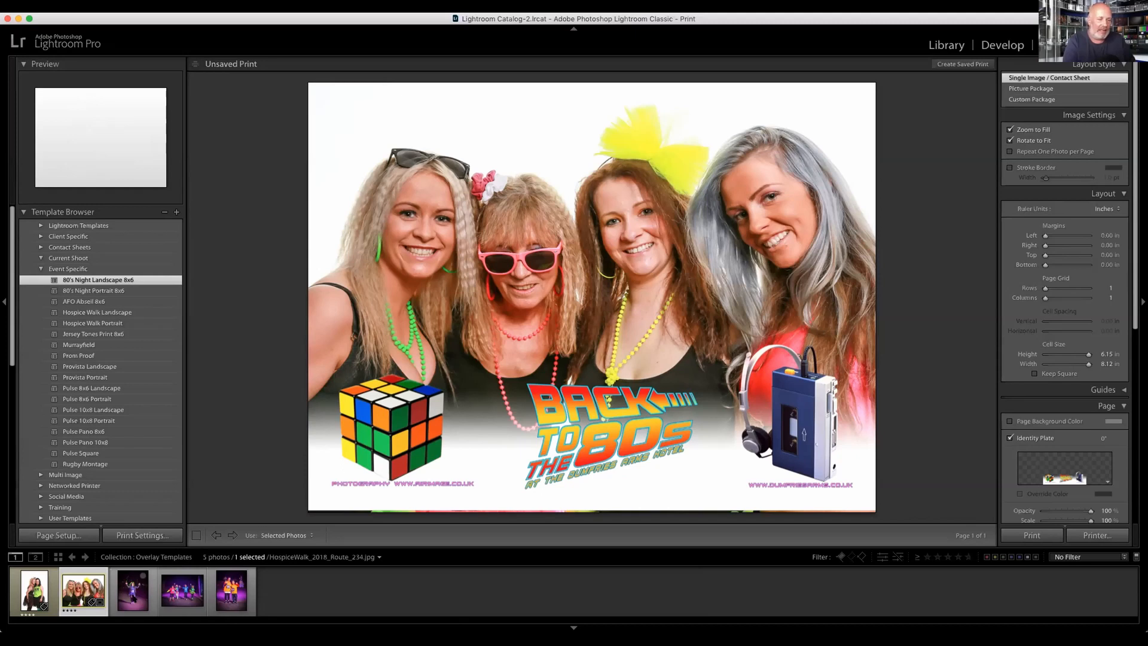
Step: Select the lone walker's photo and compare the Hospice Walk Portrait and 80's Night Portrait 8x6 templates, ending on Hospice Walk Portrait
left_click(134, 592)
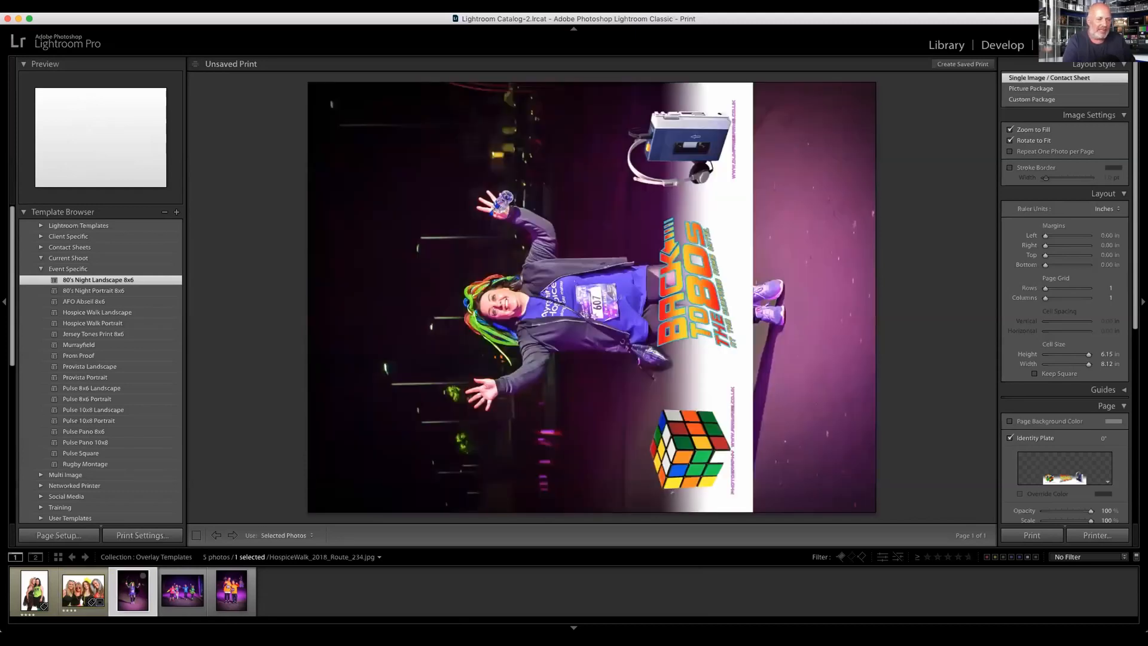
left_click(103, 324)
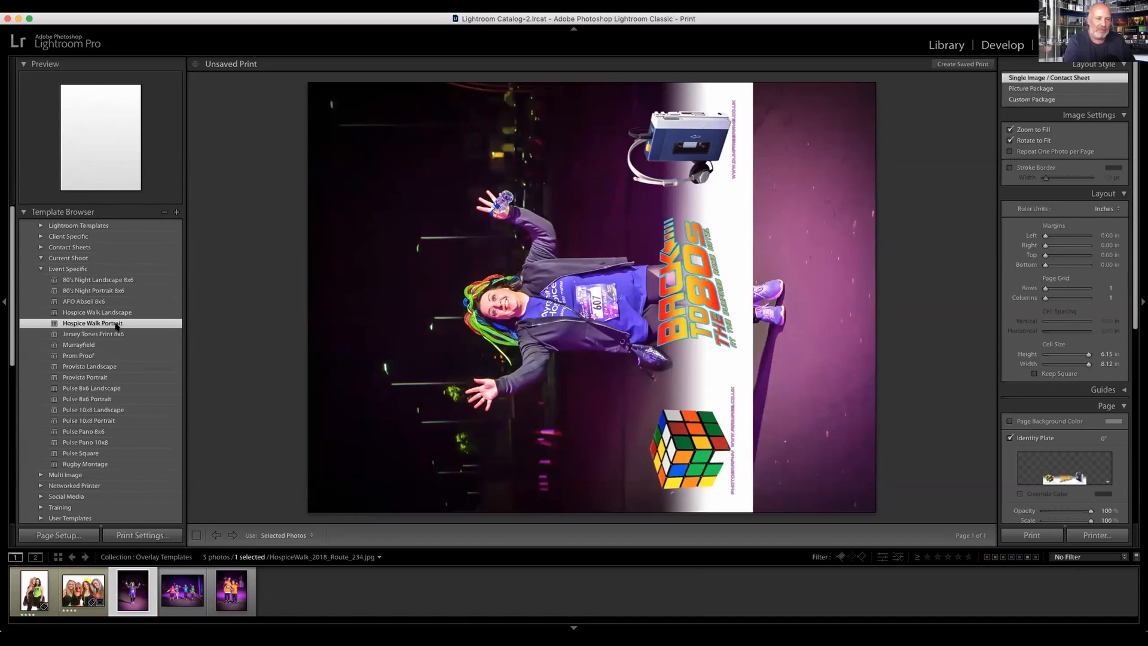
left_click(118, 324)
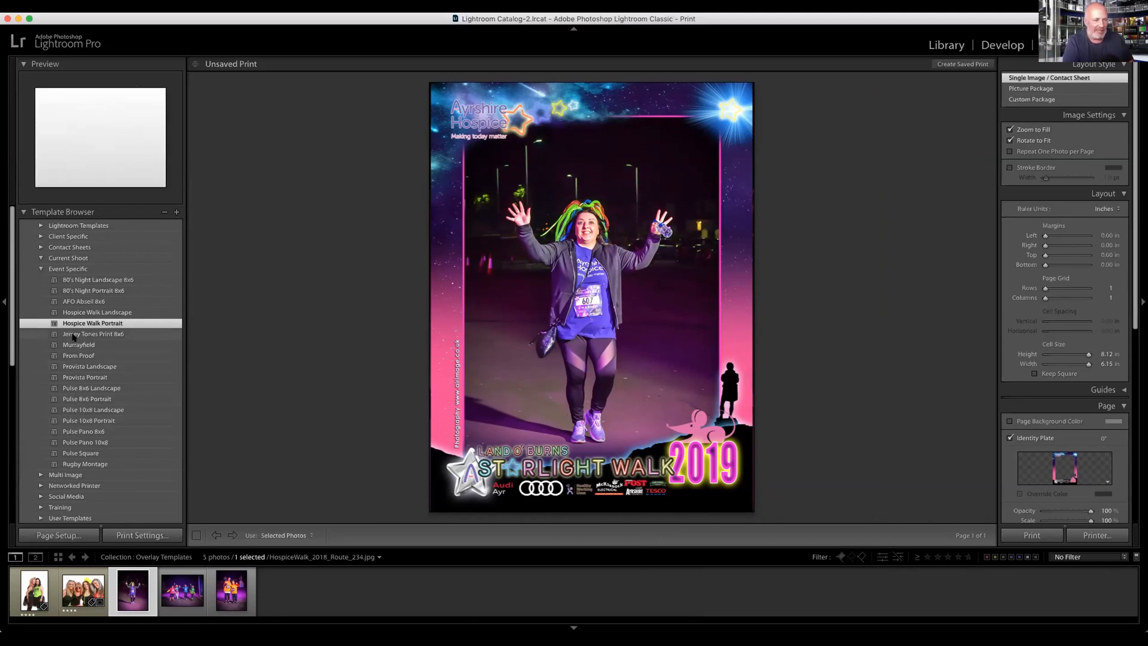
left_click(96, 290)
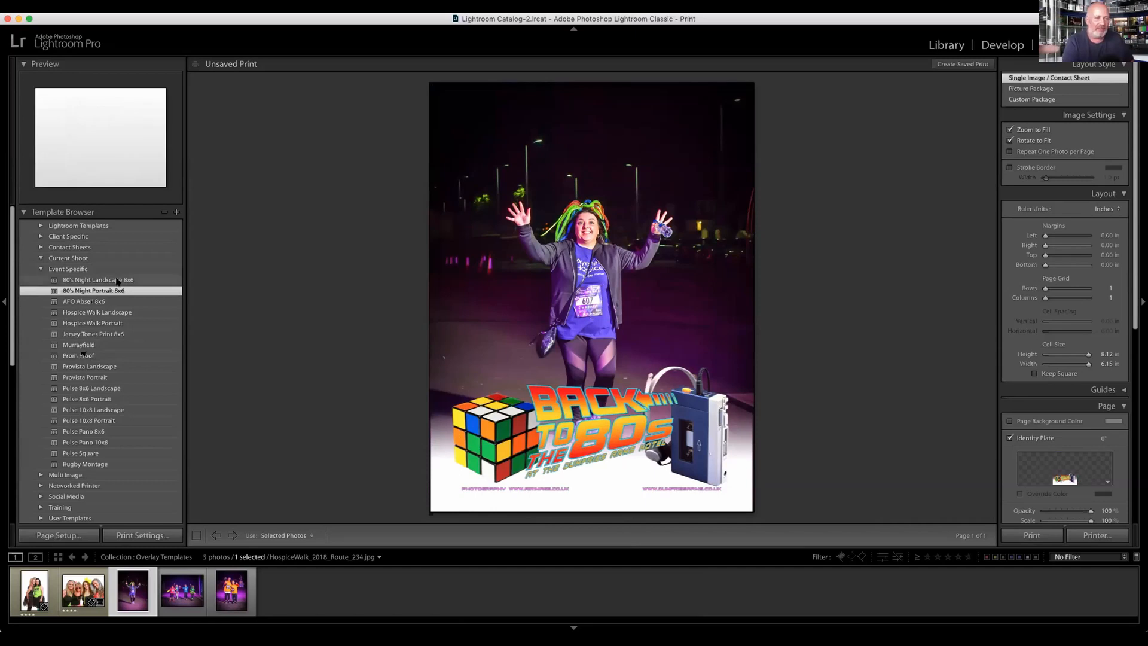
left_click(115, 324)
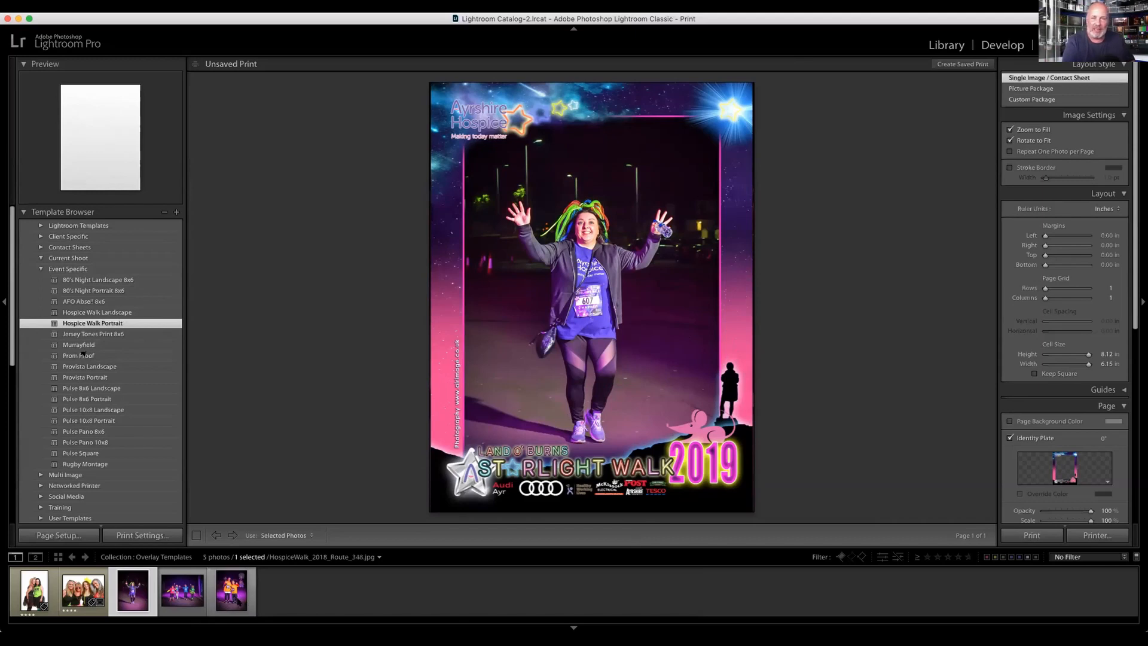
Step: Select the landscape photo of four walkers and apply the Hospice Walk Landscape template
left_click(231, 591)
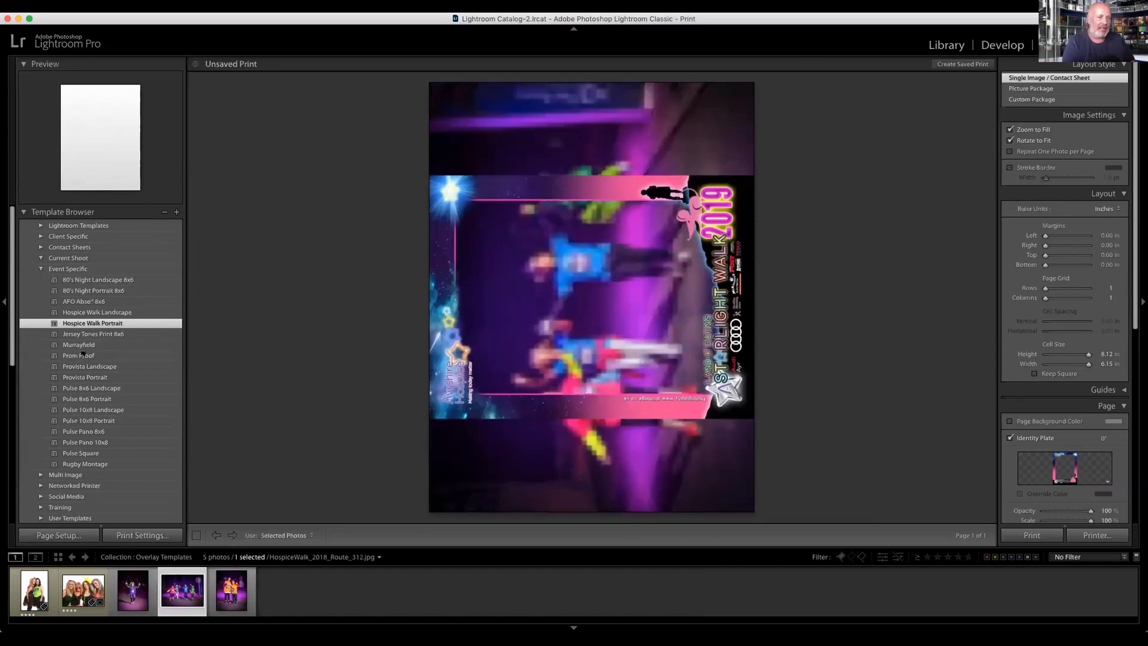
left_click(110, 315)
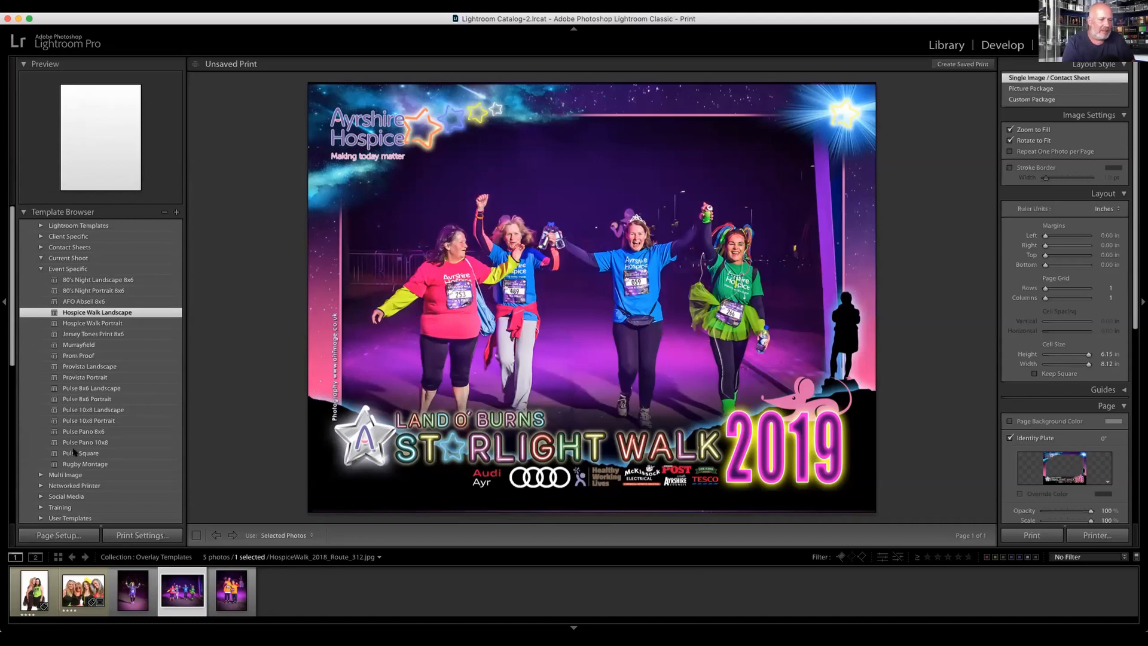
Step: Open the Branded collection under EPS Training and apply the 6x4 Zoom To Fill user template to its first photo
scroll(83, 504, "down", 10)
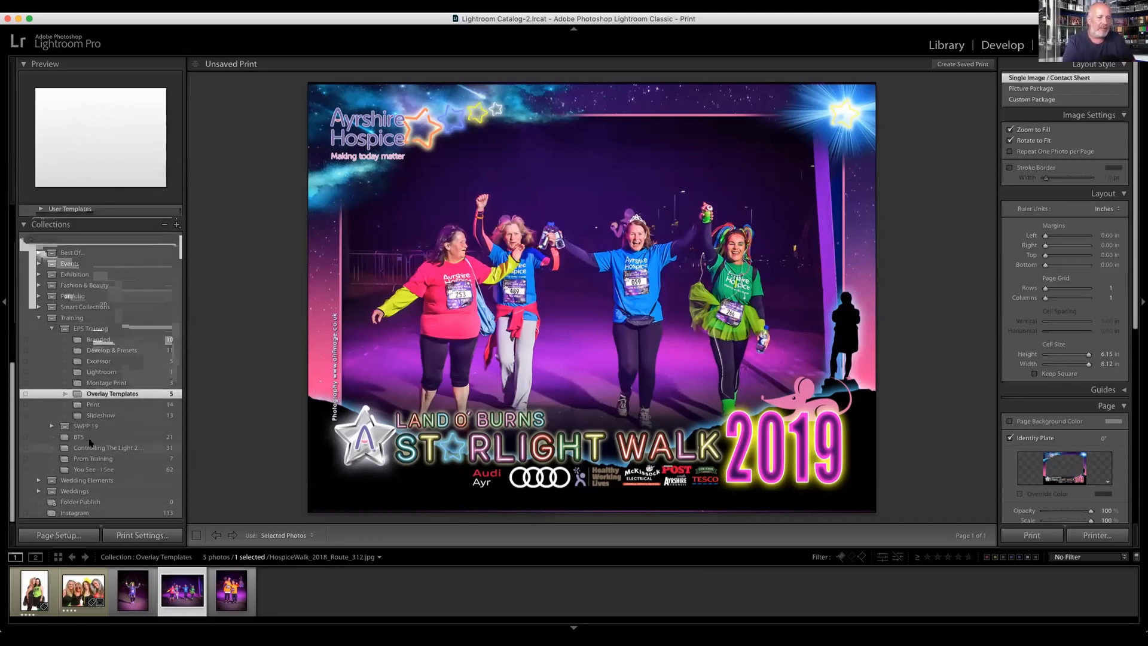
left_click(108, 339)
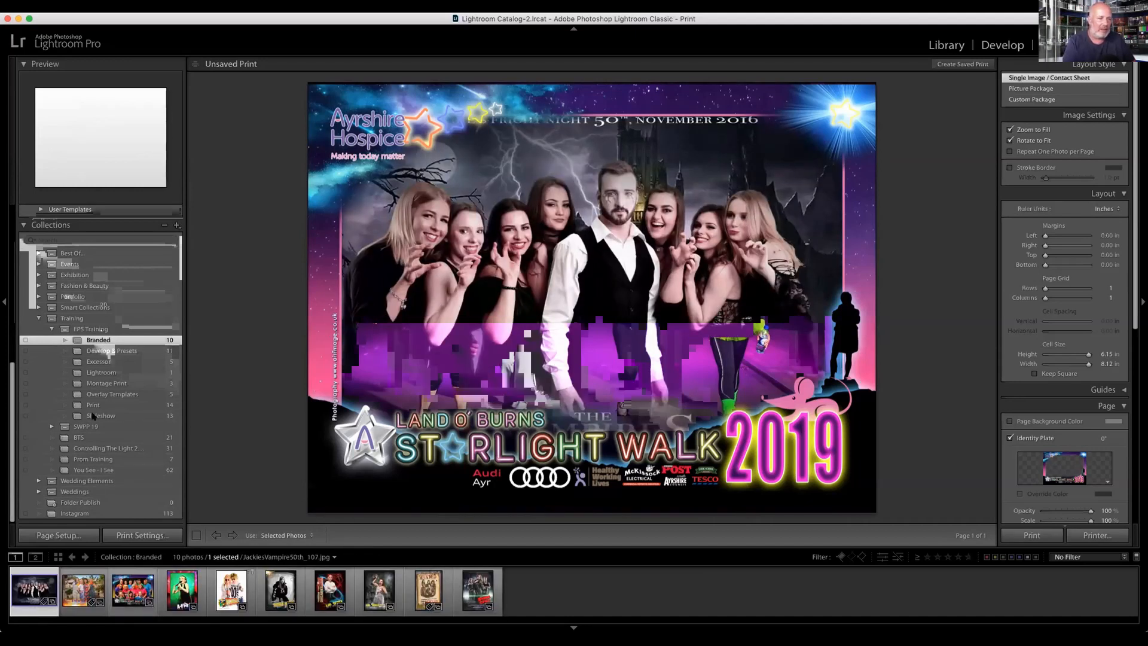
scroll(85, 333, "up", 3)
scroll(86, 333, "up", 3)
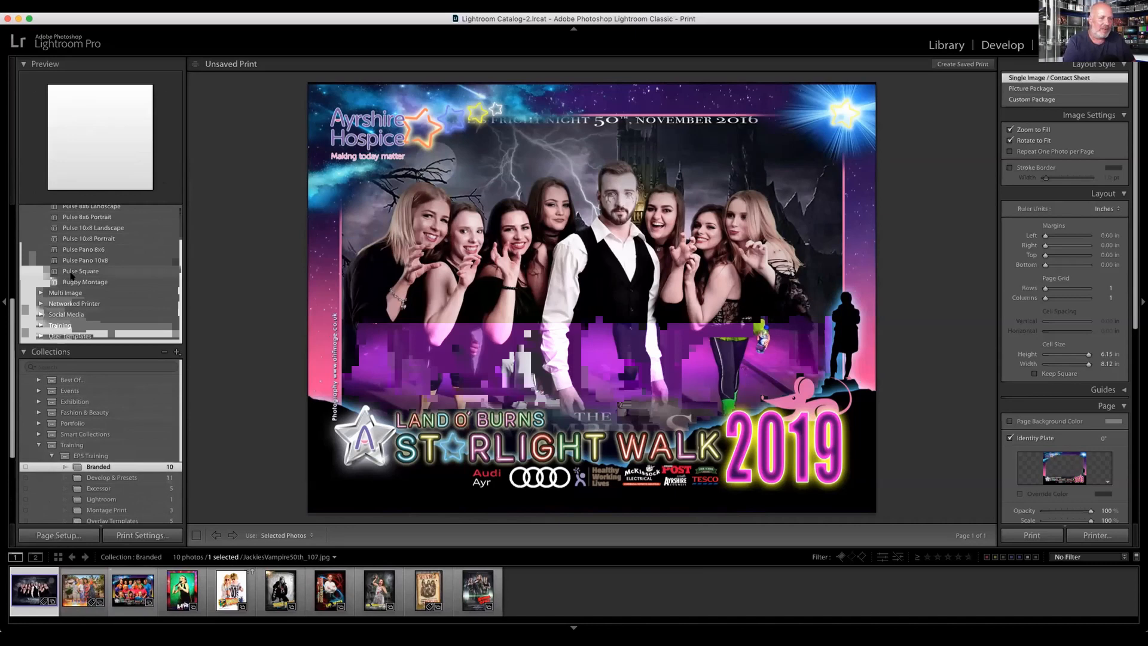
scroll(70, 294, "down", 1)
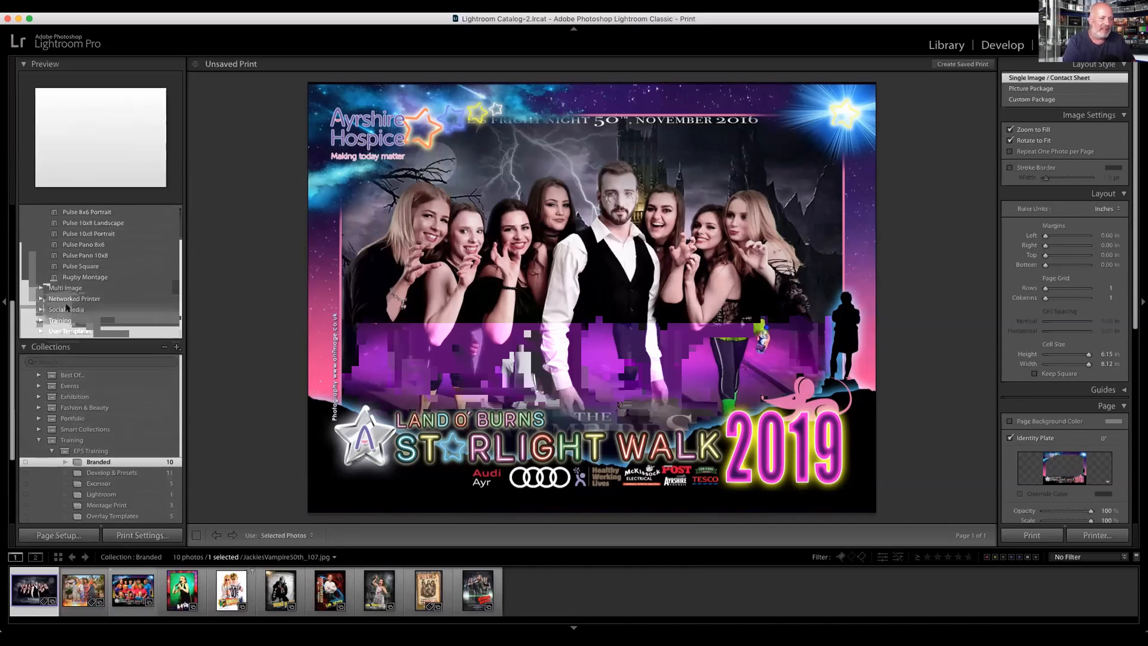
left_click(41, 328)
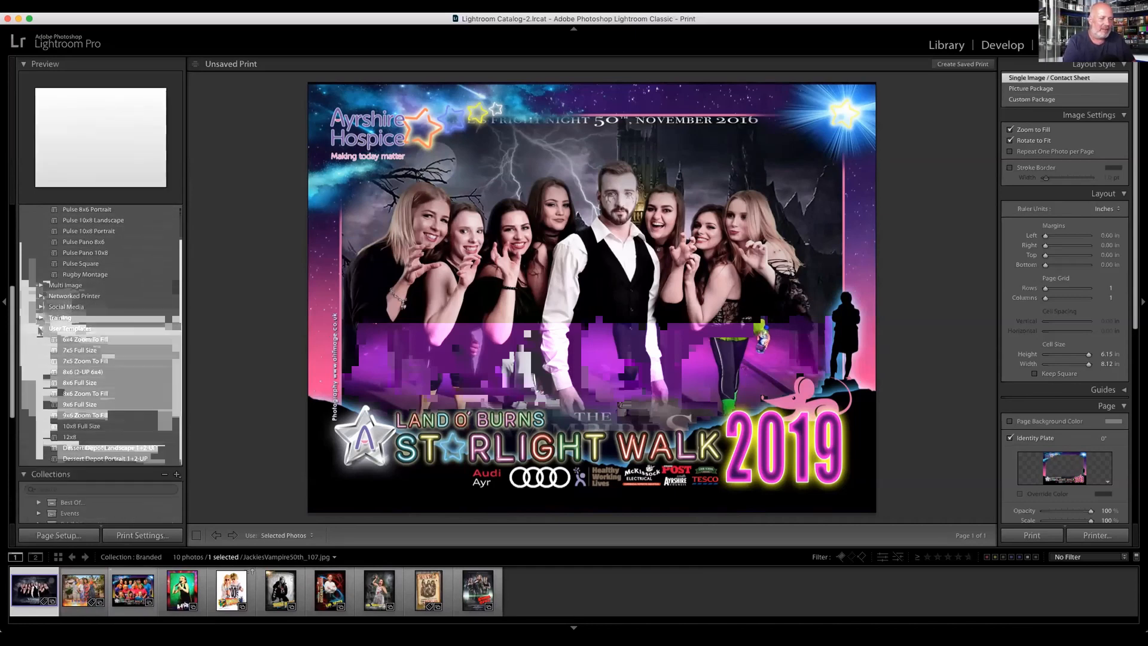
left_click(66, 339)
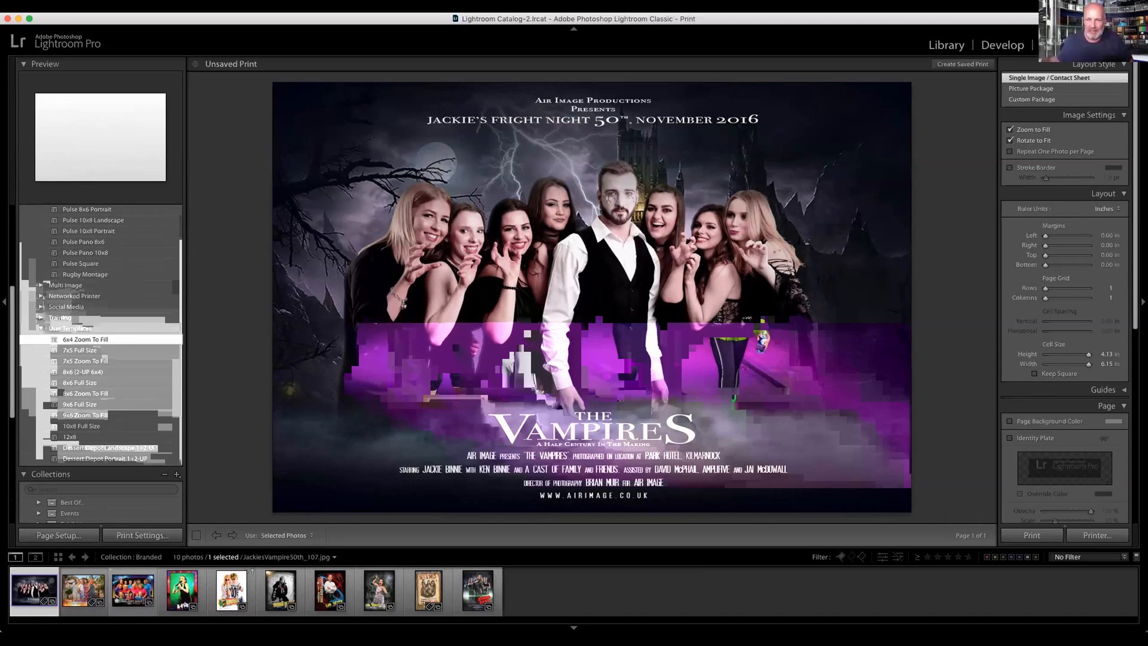
Step: Go through the Branded photos one by one to review their event artwork, and return to the first photo
key("Right")
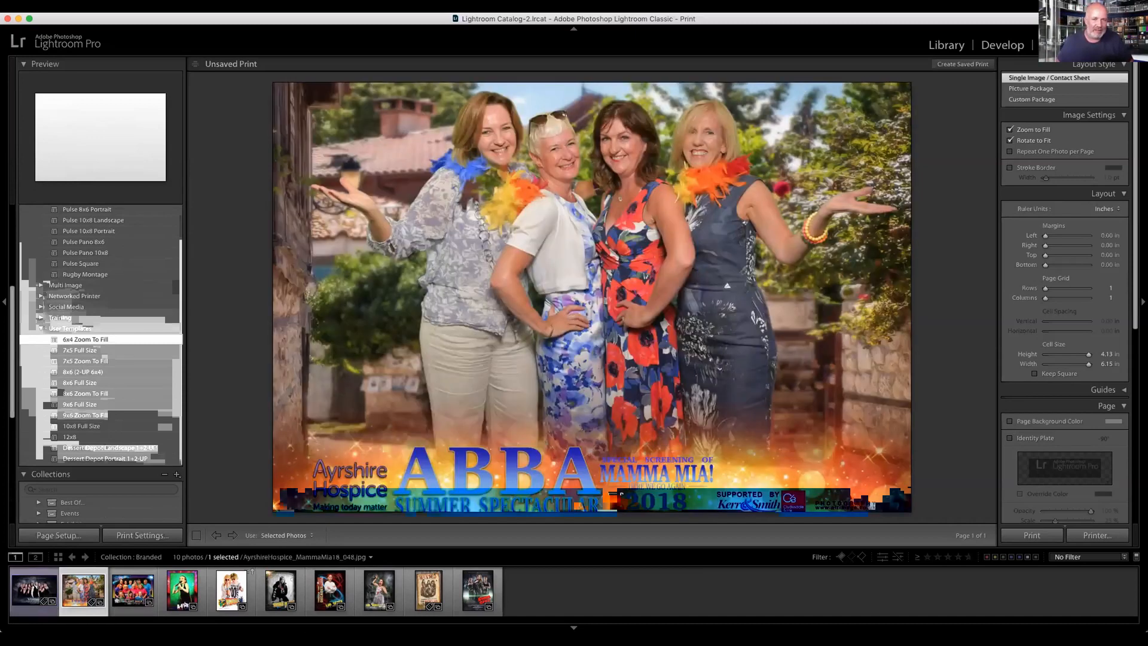
key("Right")
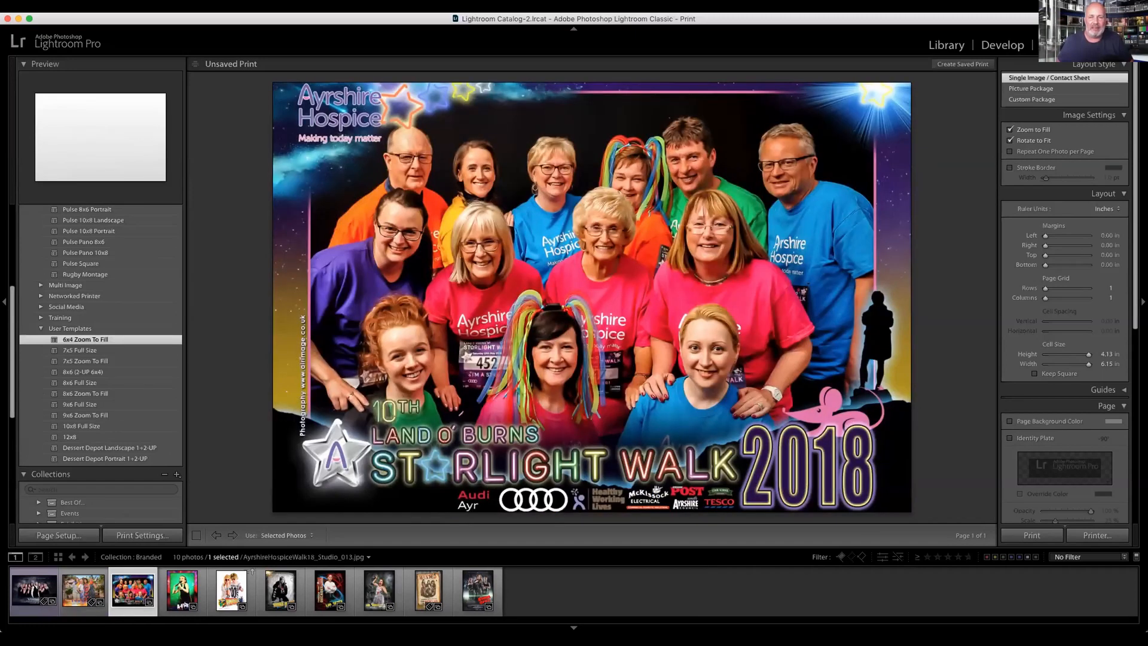
key("Right")
key("Right")
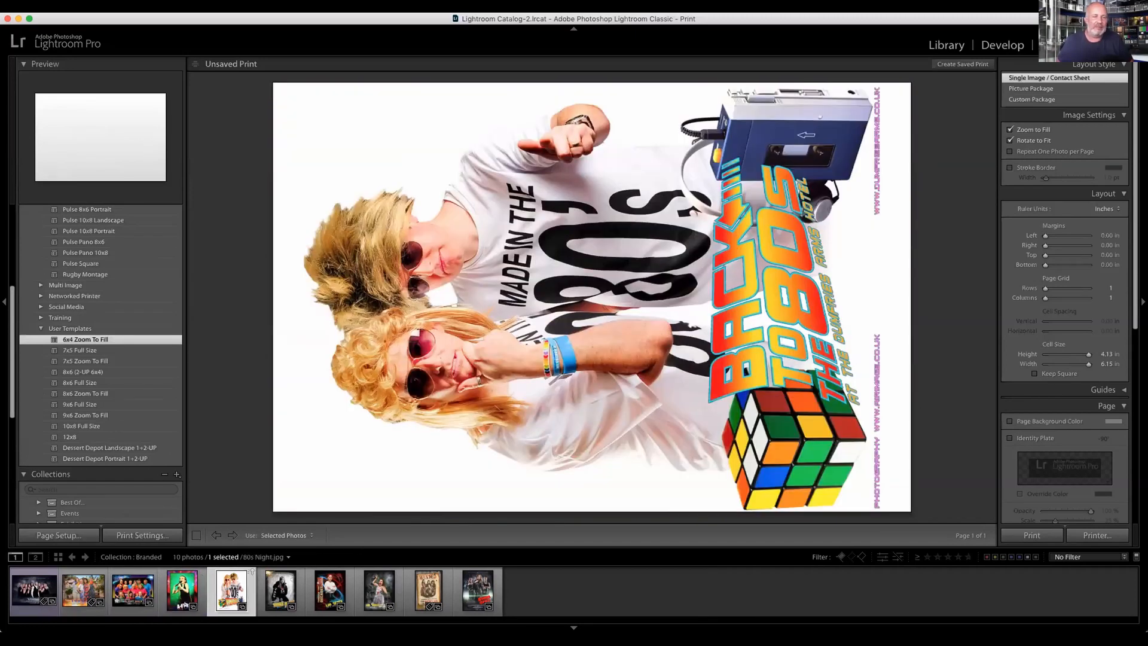
key("Right")
key("Right")
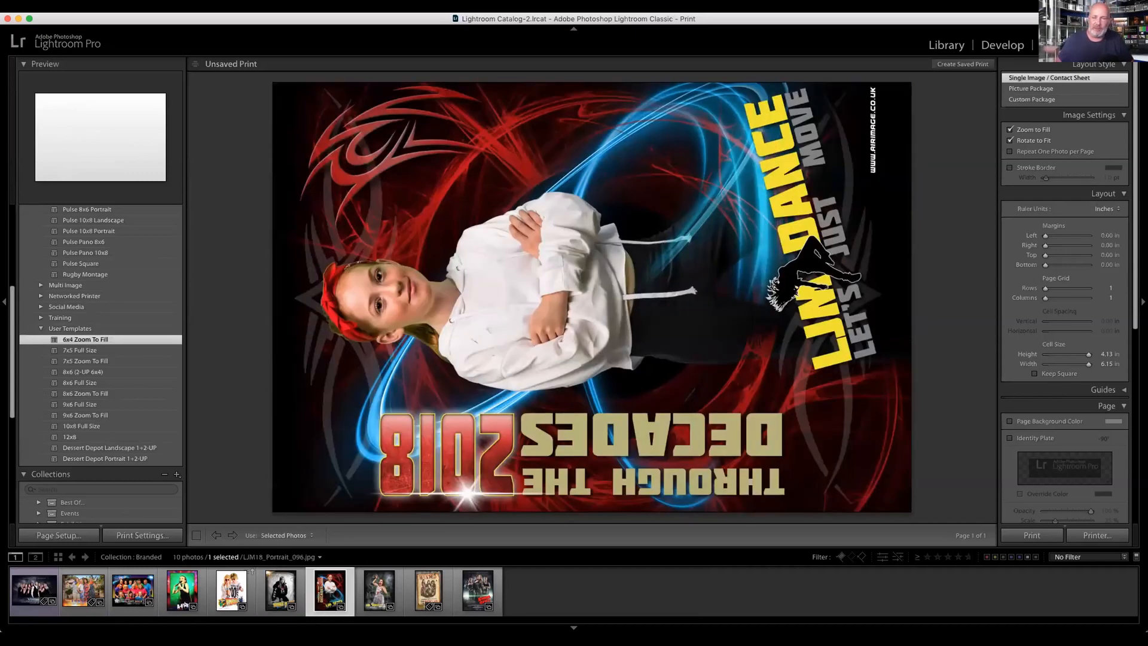
key("Right")
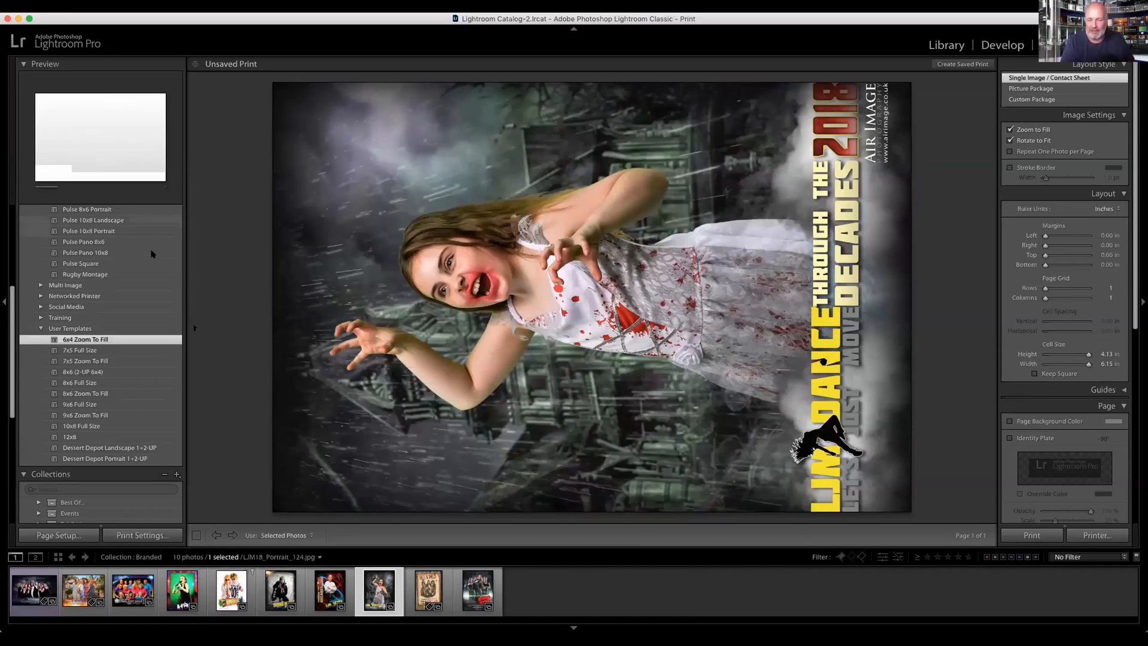
key("Home")
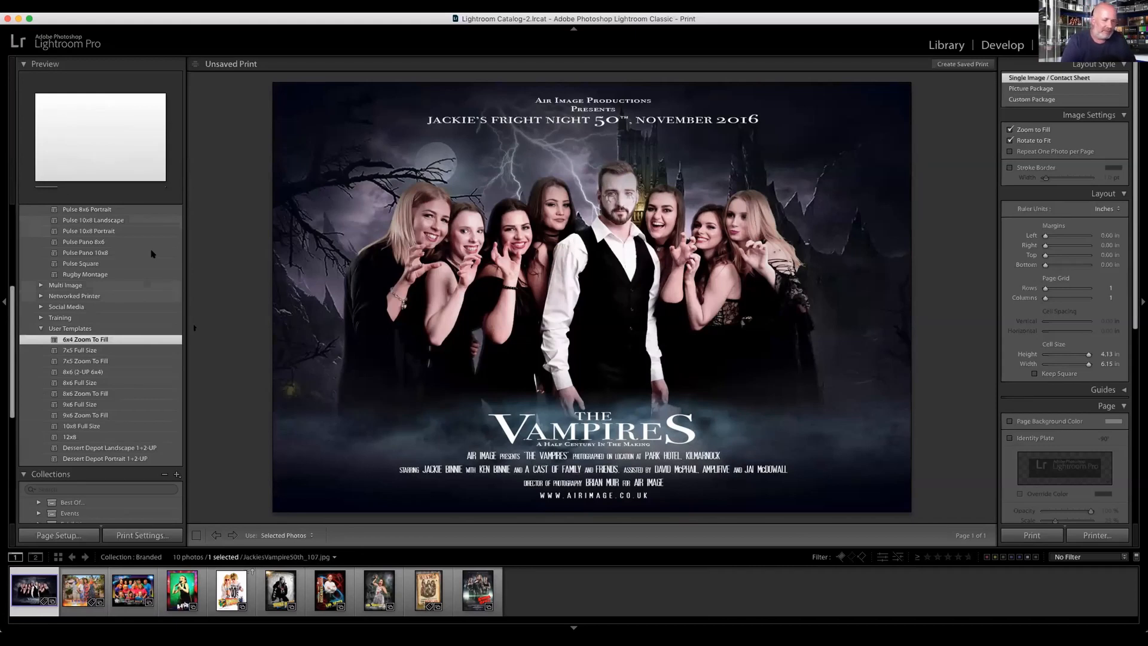
Step: Clear the photo selection, collapse the User Templates group and bring the remaining EPS Training collections into view
key("super+Tab")
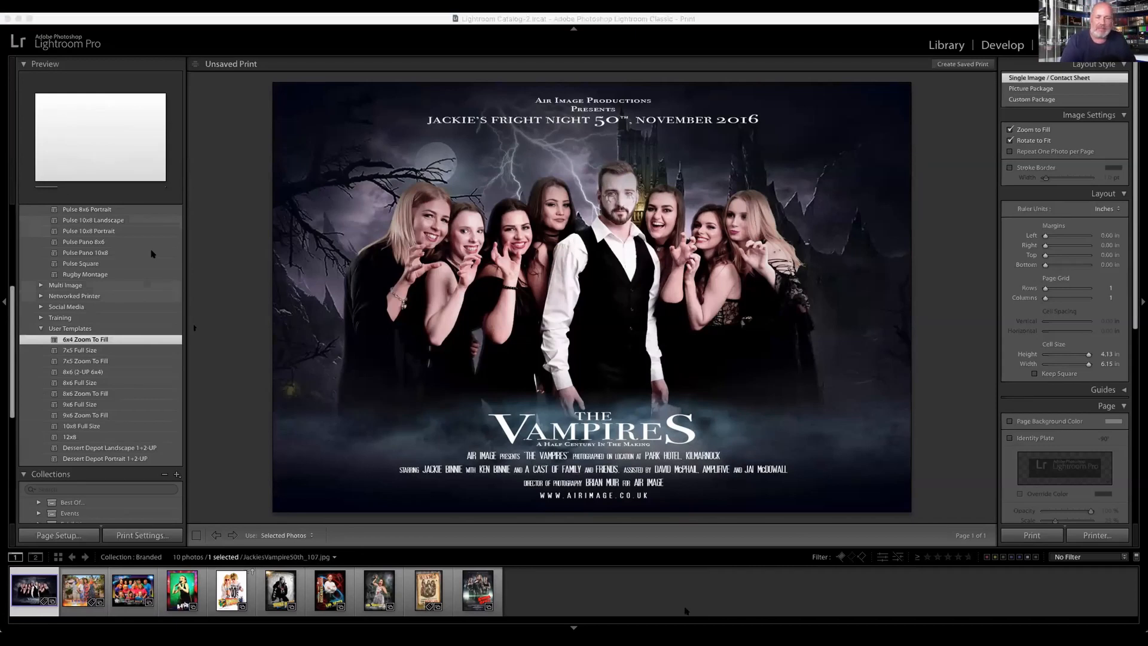
left_click(687, 600)
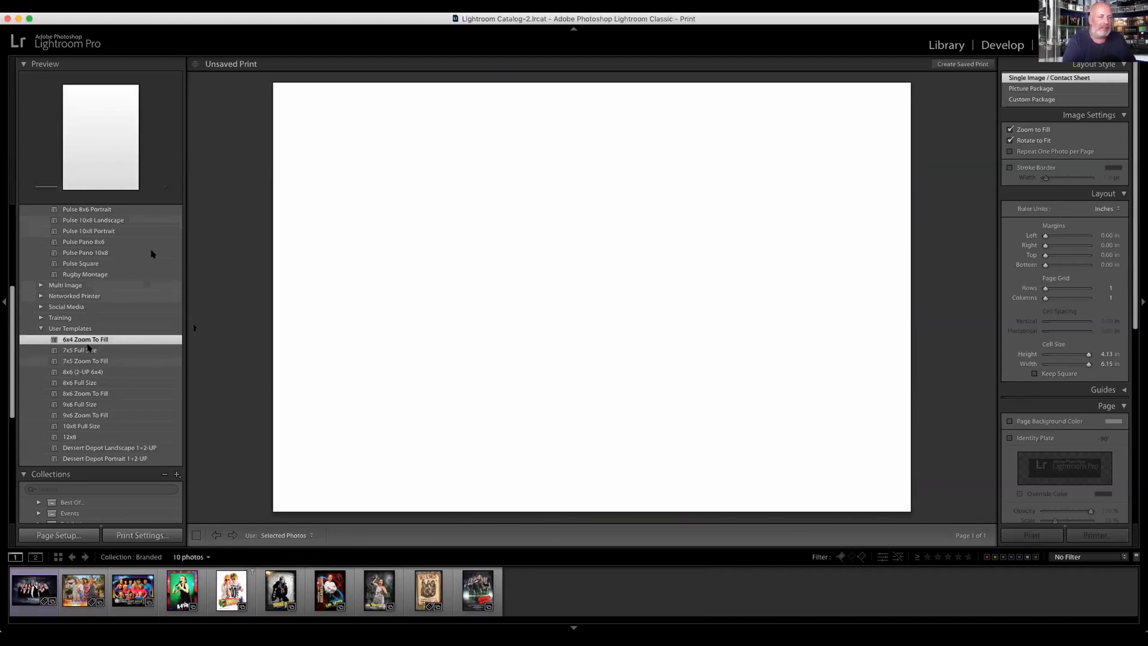
left_click(40, 328)
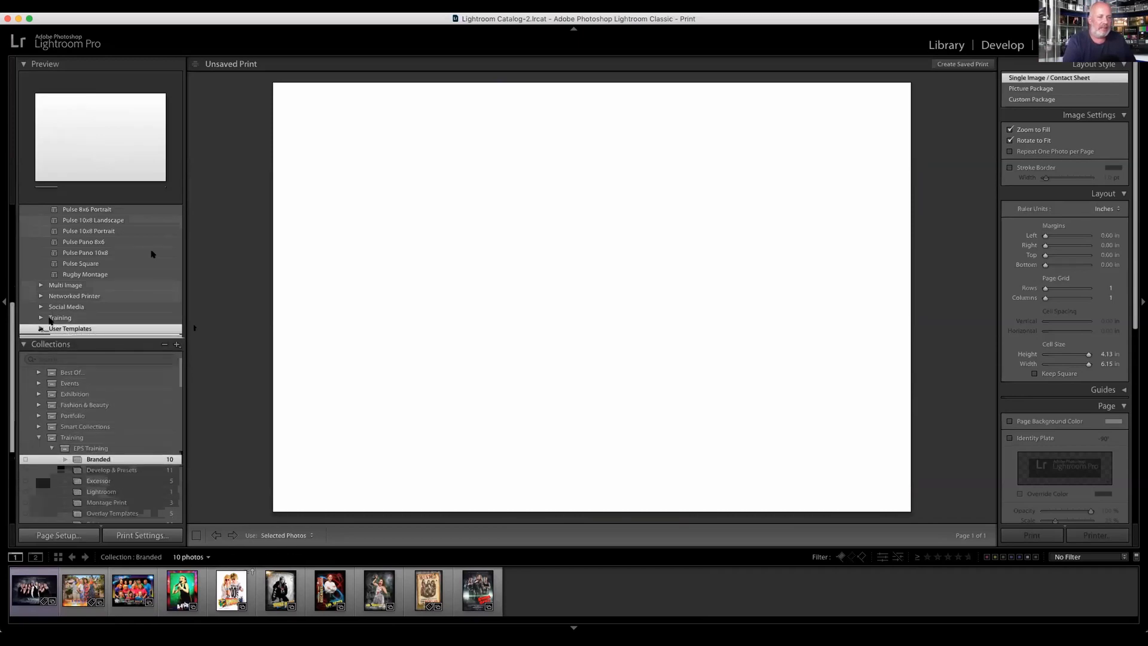
scroll(78, 476, "down", 1)
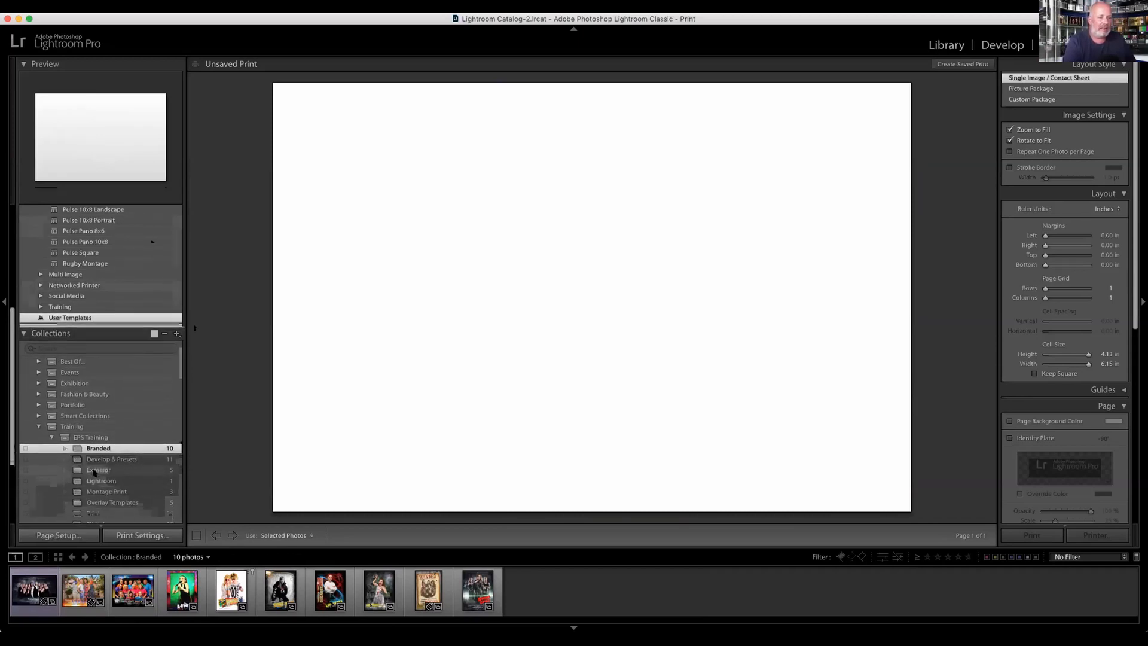
scroll(103, 486, "down", 2)
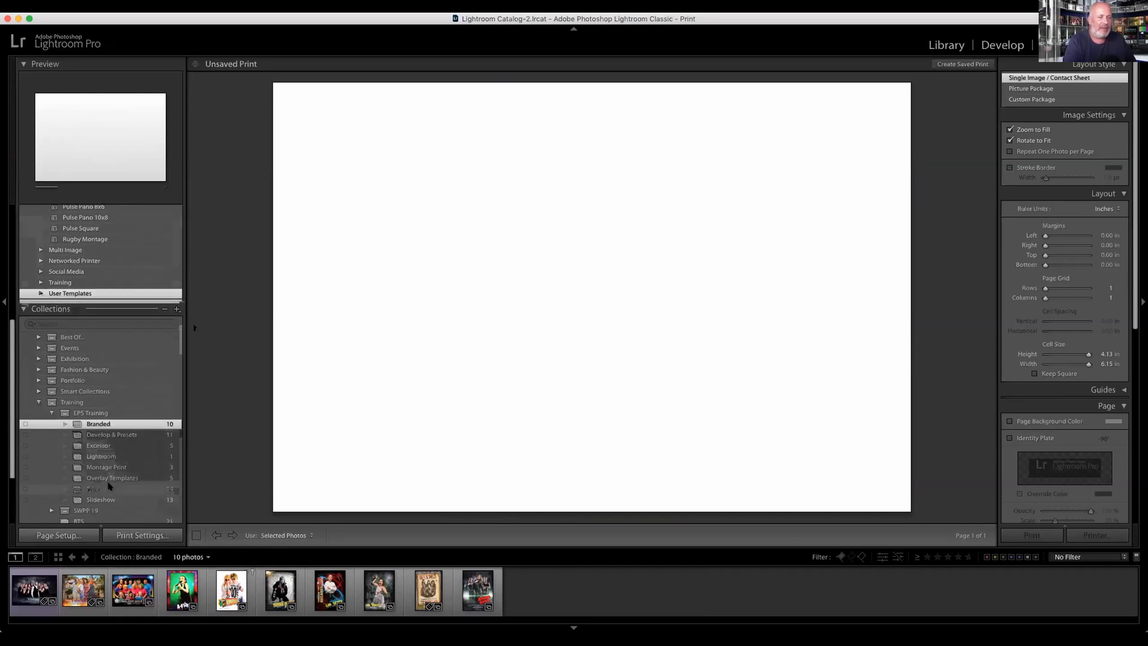